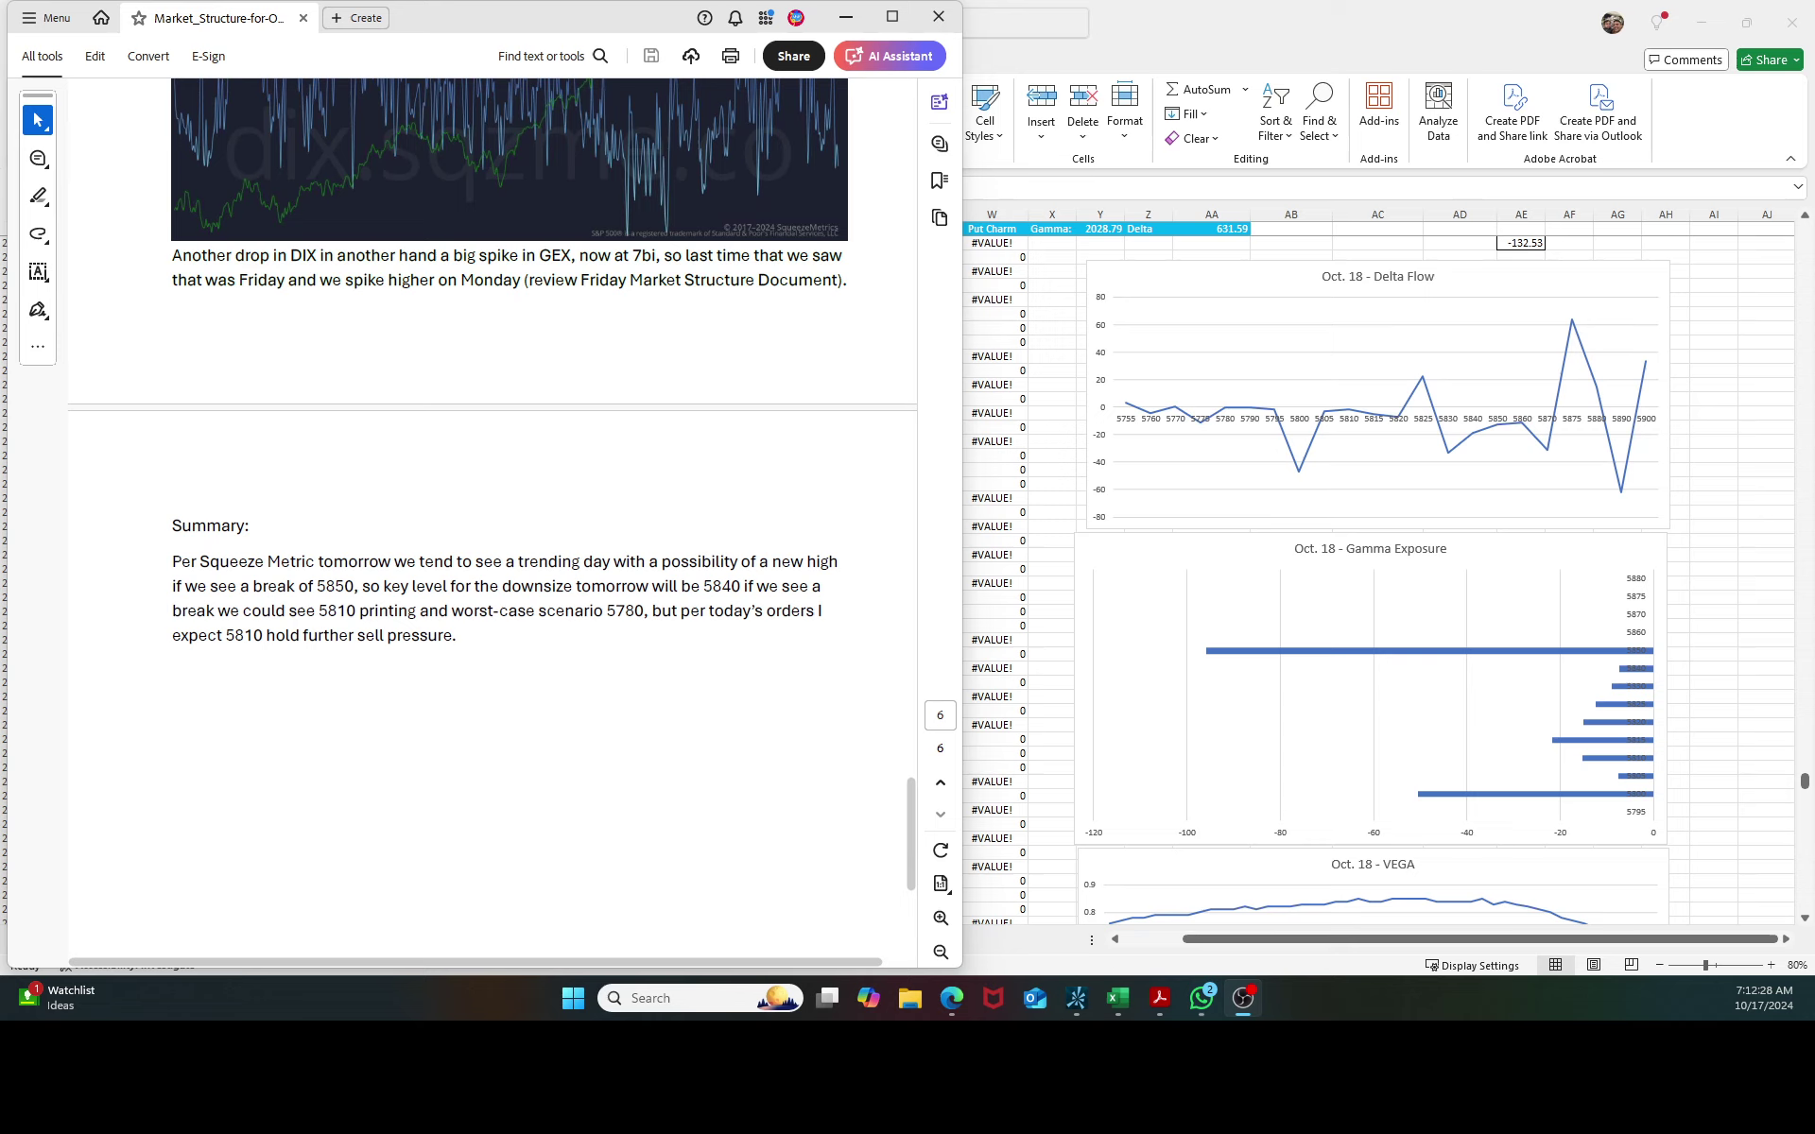
Switch to WhatsApp and read the messages interpreting the Oct. 17 market structure document in the closed VIP group chat.
{"action": "key", "text": "alt+Tab"}
{"action": "key", "text": "alt+Tab"}
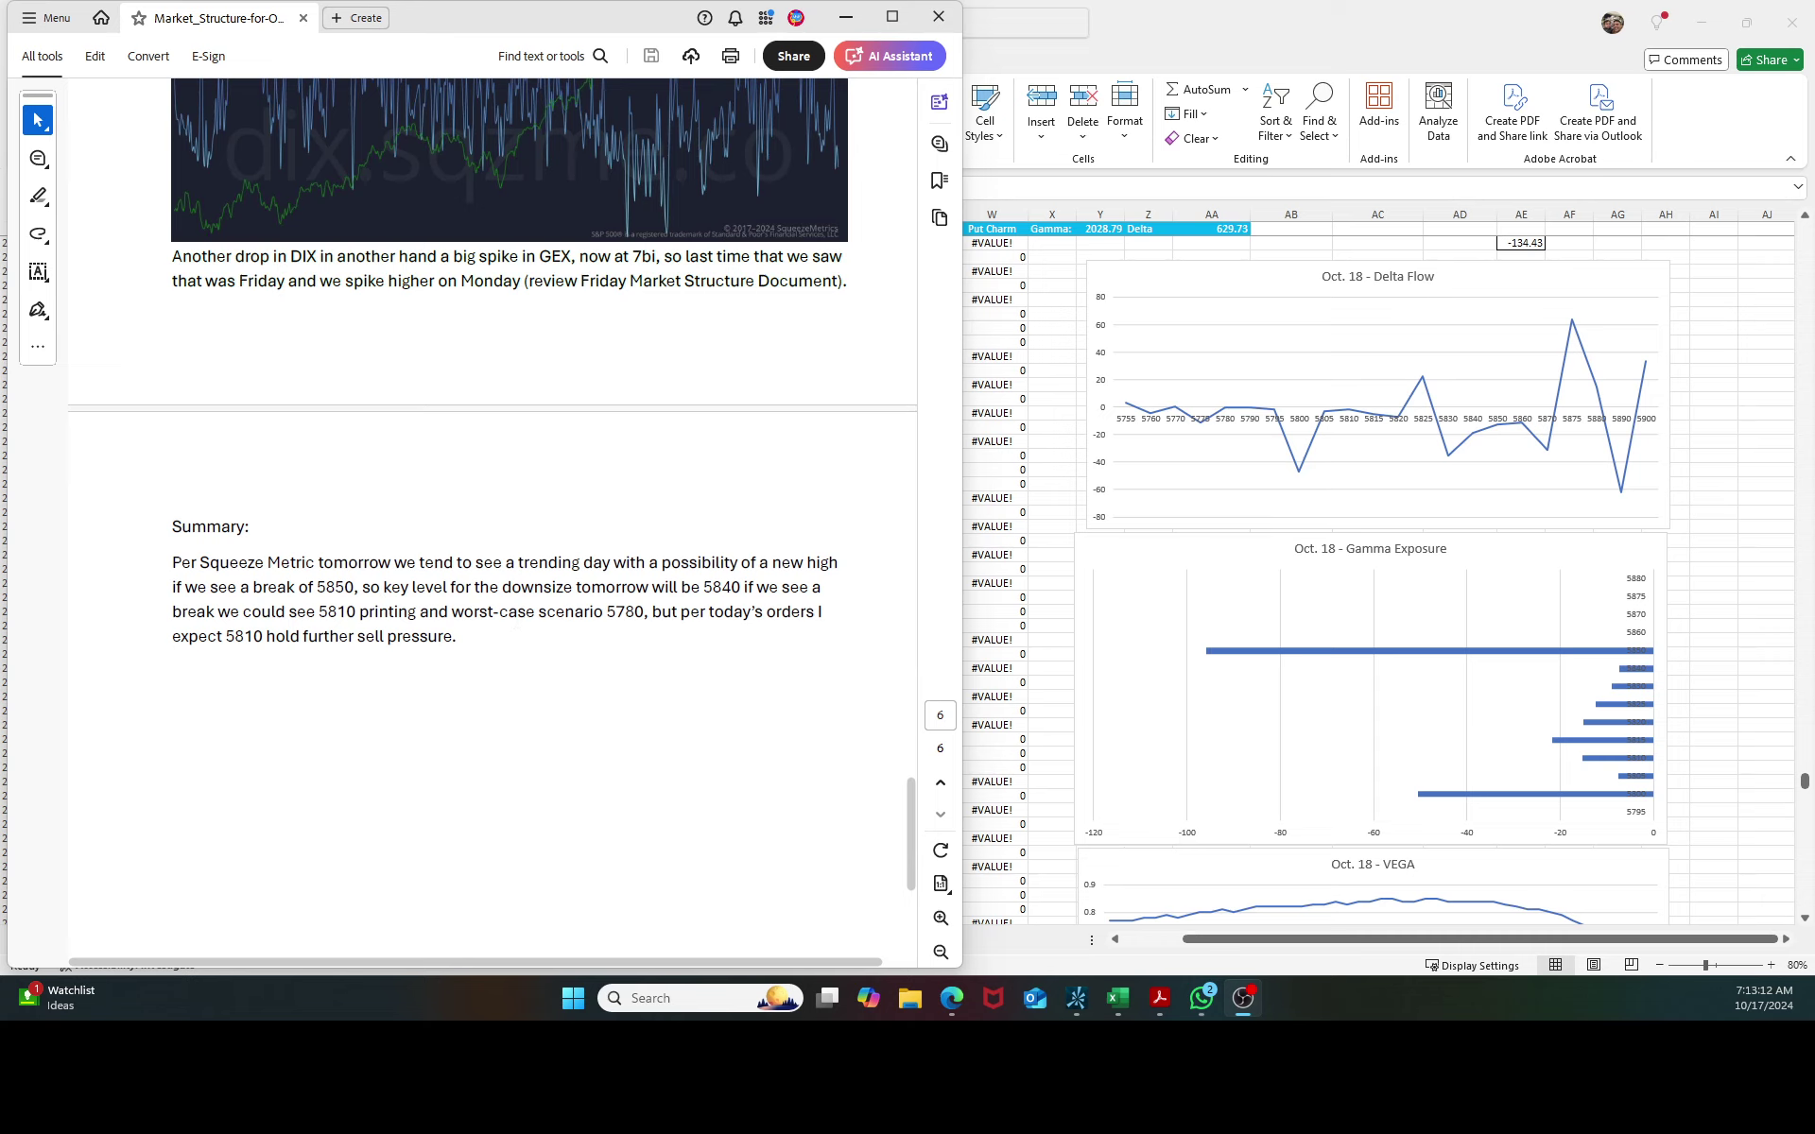
{"action": "left_click", "coordinate": [1202, 998]}
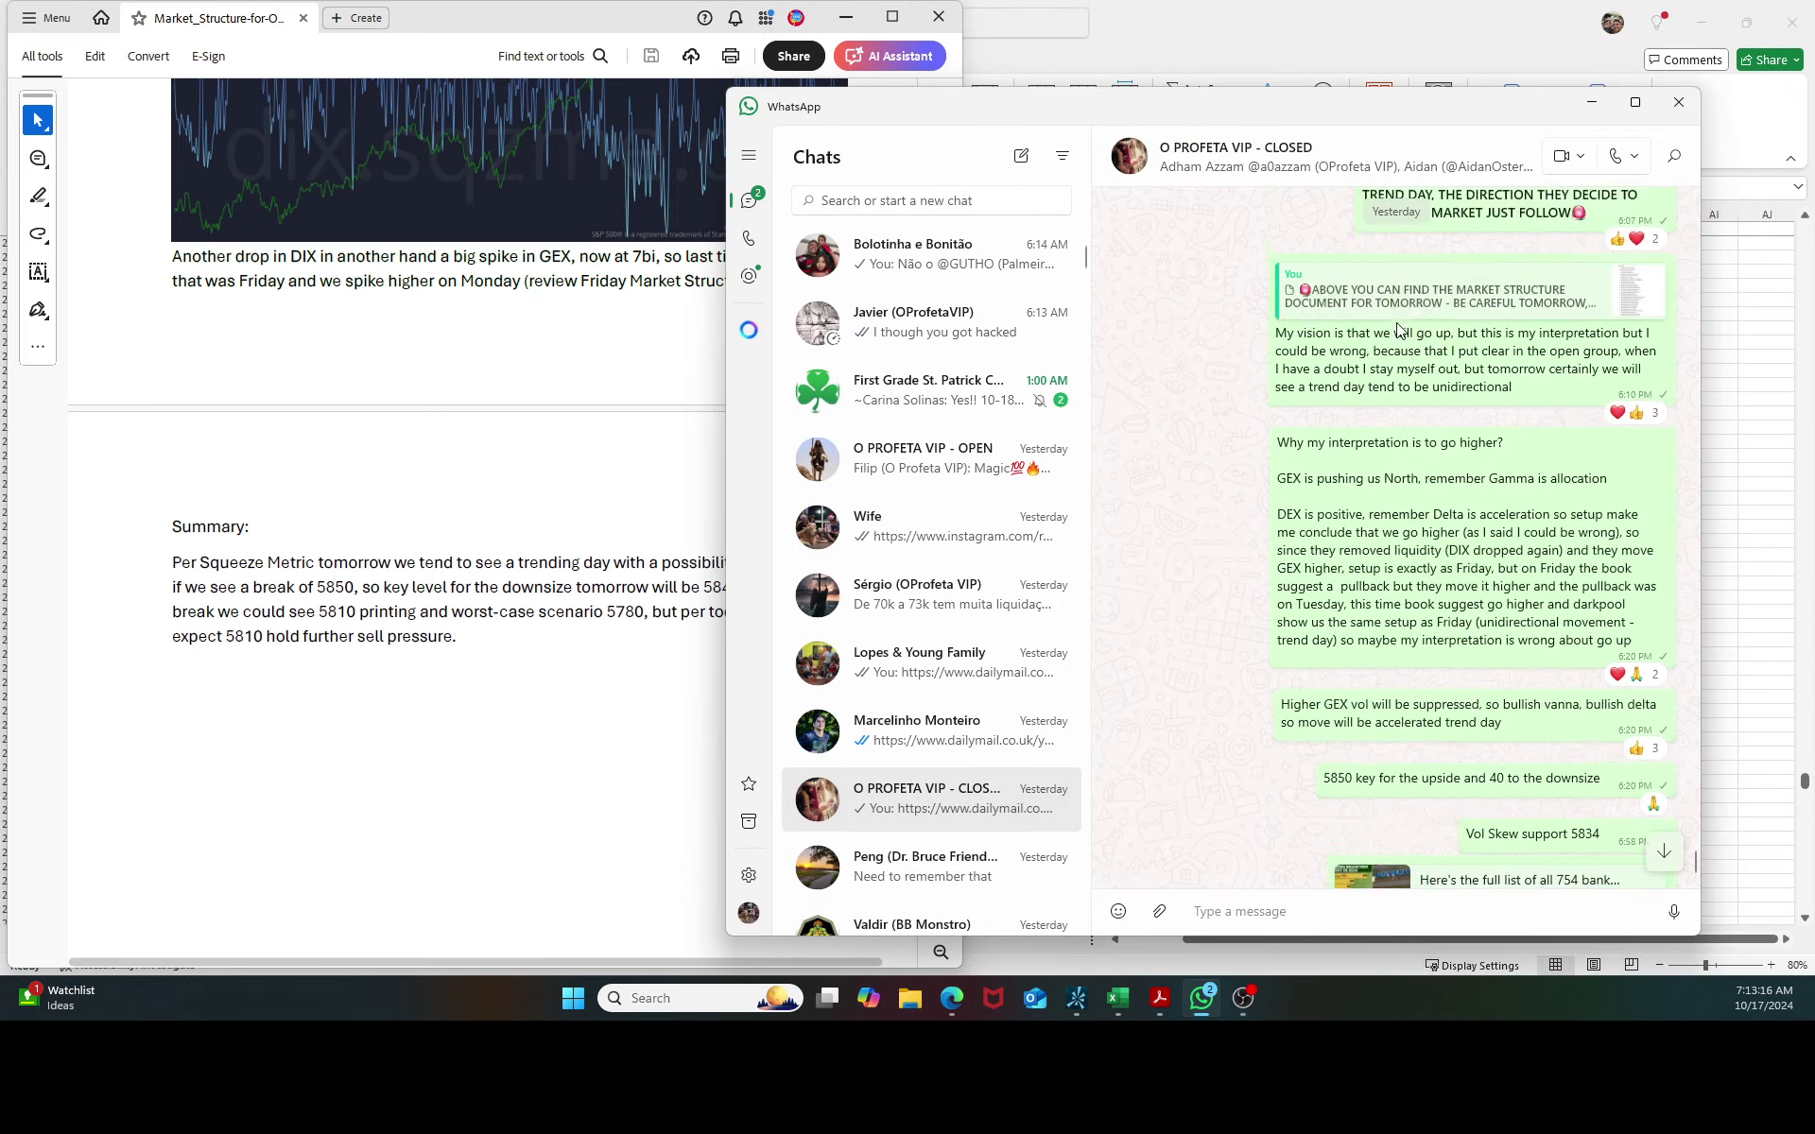
{"action": "left_click", "coordinate": [1397, 319]}
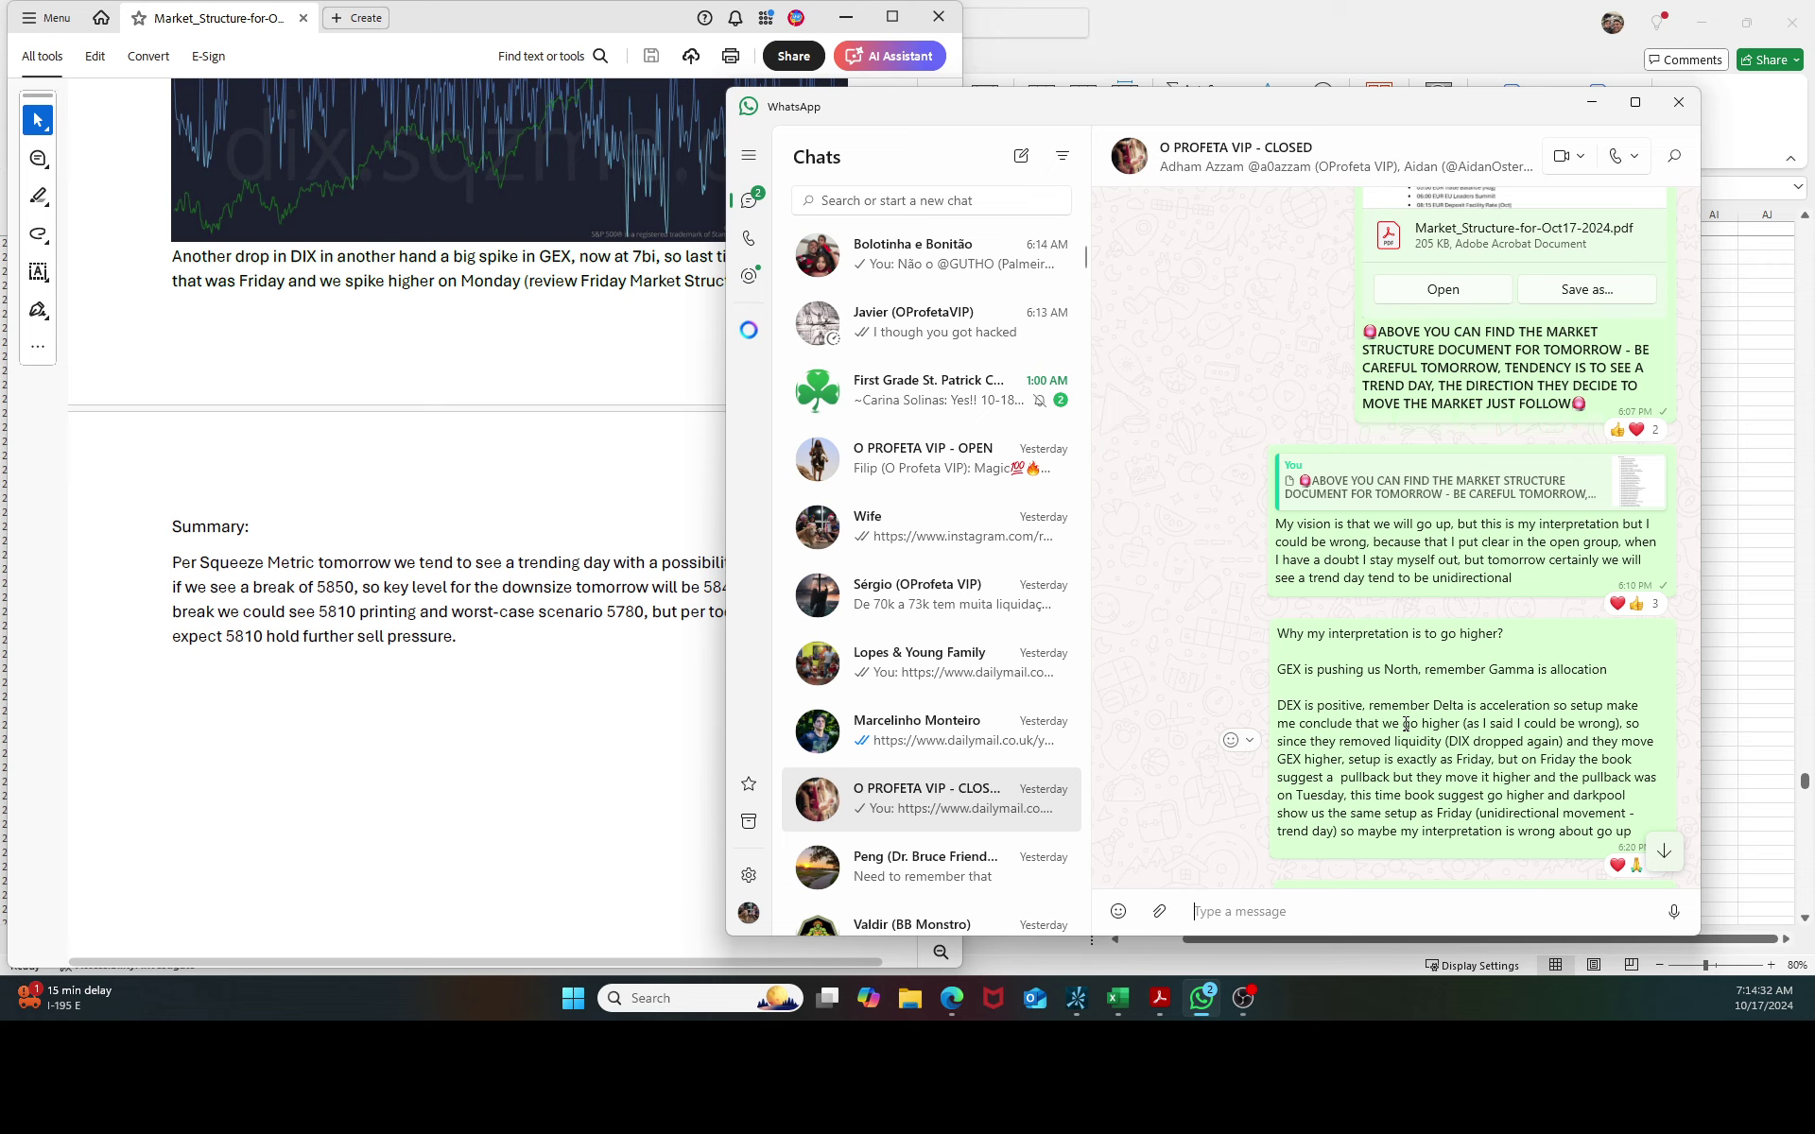
Return to the market structure PDF in Acrobat and review the GEX and DEX notes and the DIX chart on page 5.
{"action": "left_click", "coordinate": [559, 539]}
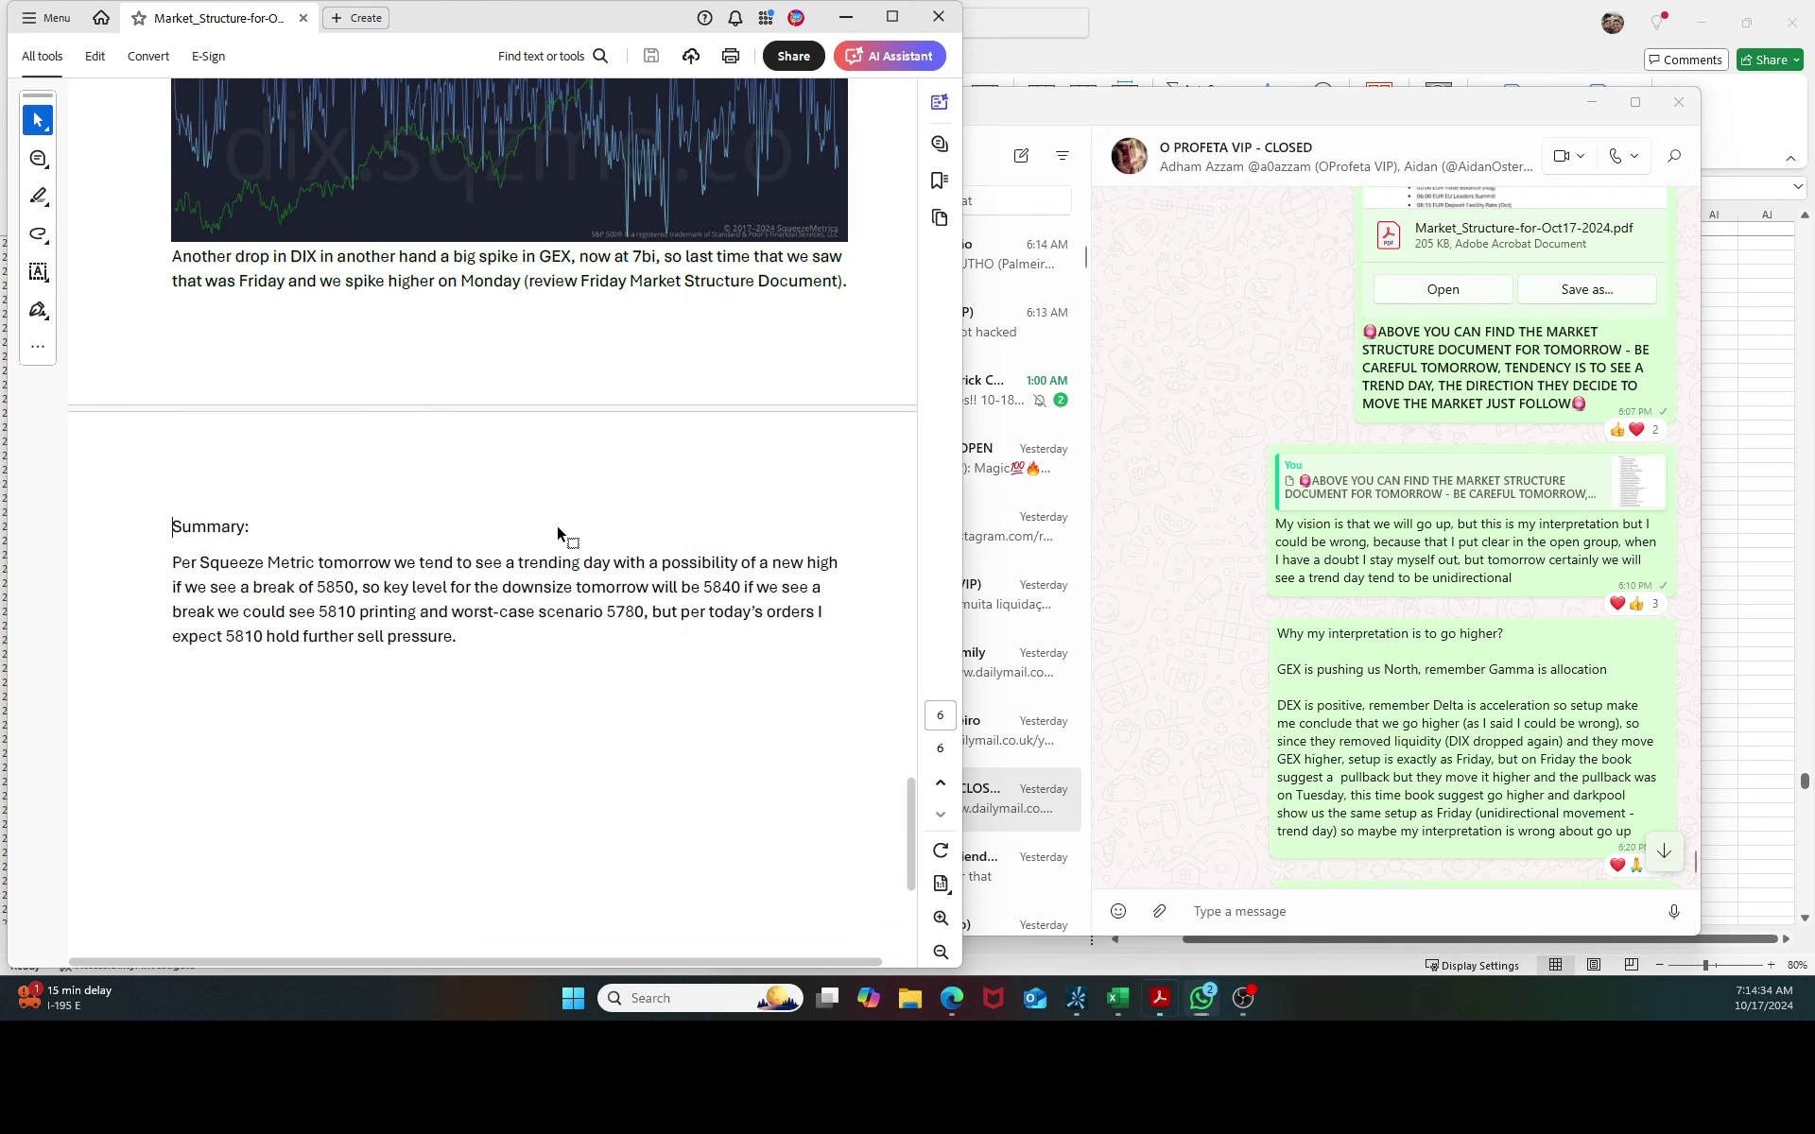
{"action": "scroll", "coordinate": [545, 652], "scroll_direction": "up", "scroll_amount": 1}
{"action": "scroll", "coordinate": [546, 652], "scroll_direction": "up", "scroll_amount": 5}
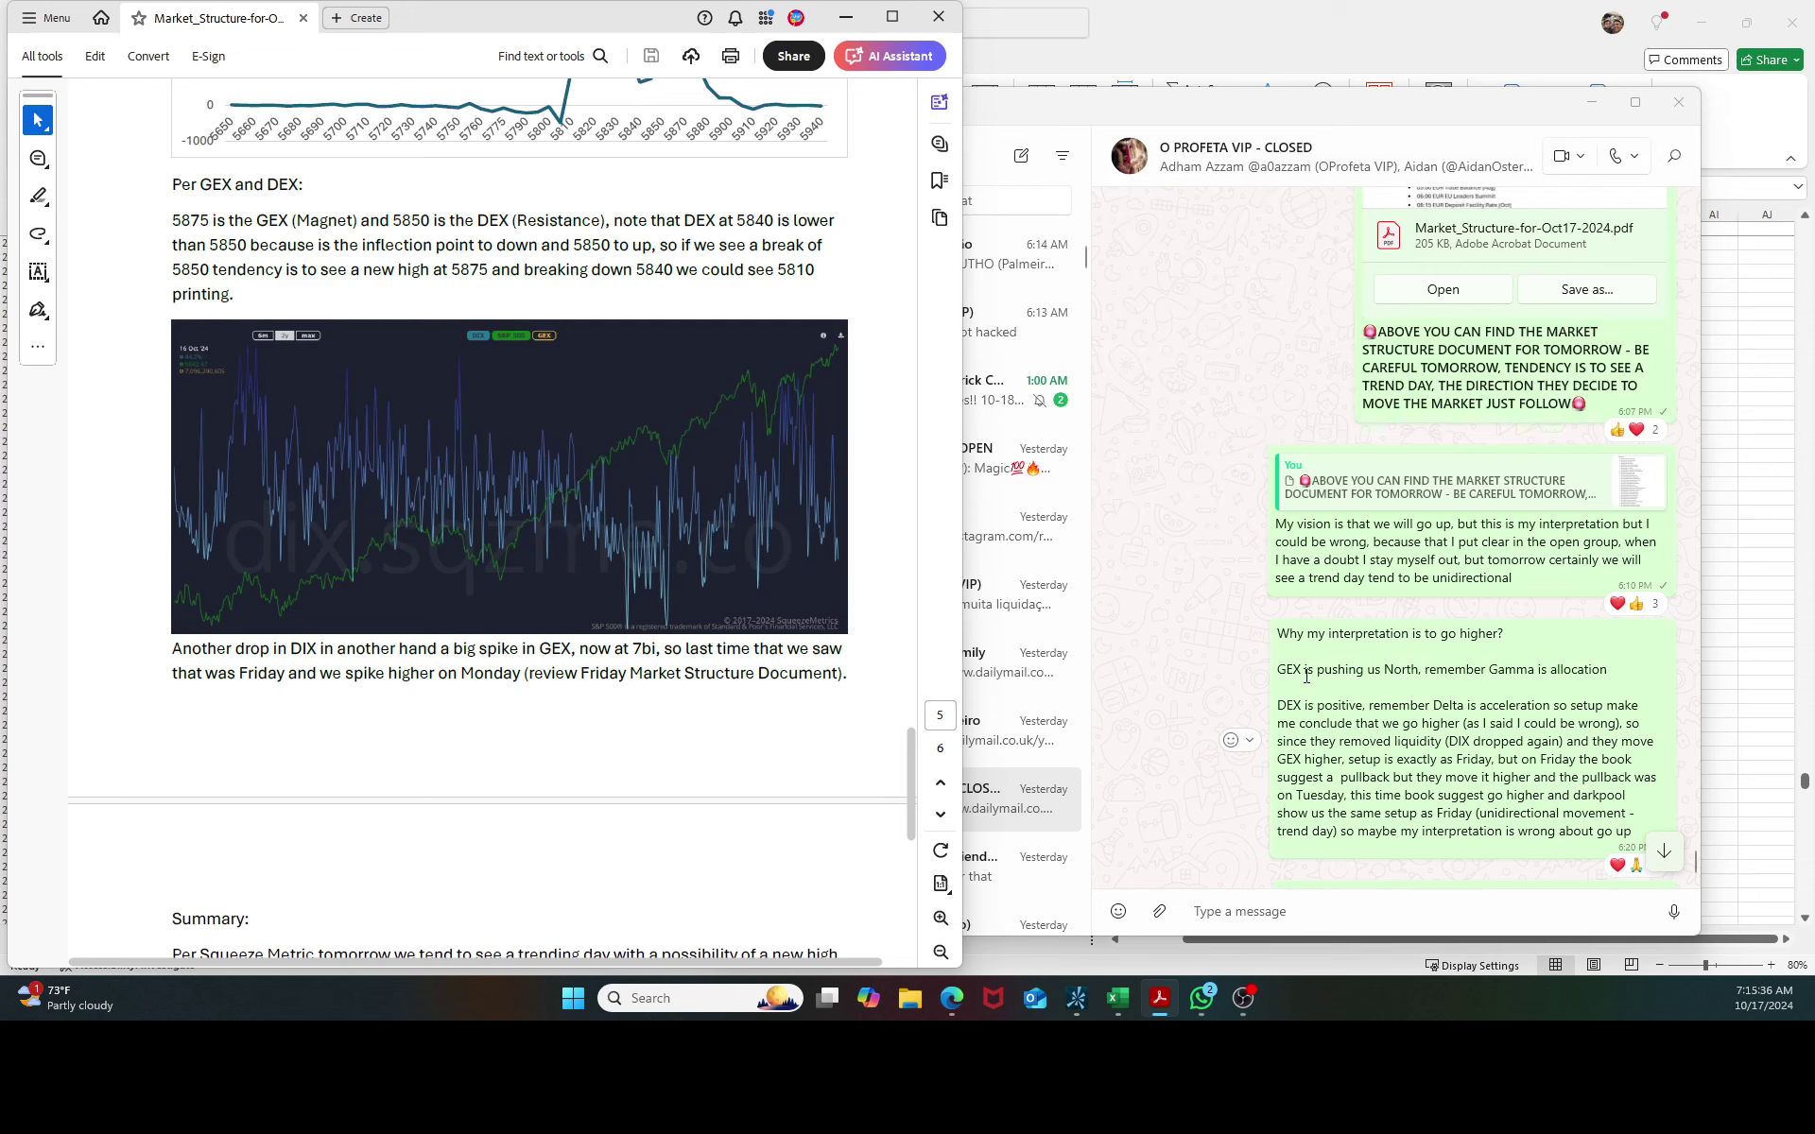
{"action": "scroll", "coordinate": [296, 544], "scroll_direction": "up", "scroll_amount": 10}
{"action": "scroll", "coordinate": [423, 567], "scroll_direction": "down", "scroll_amount": 8}
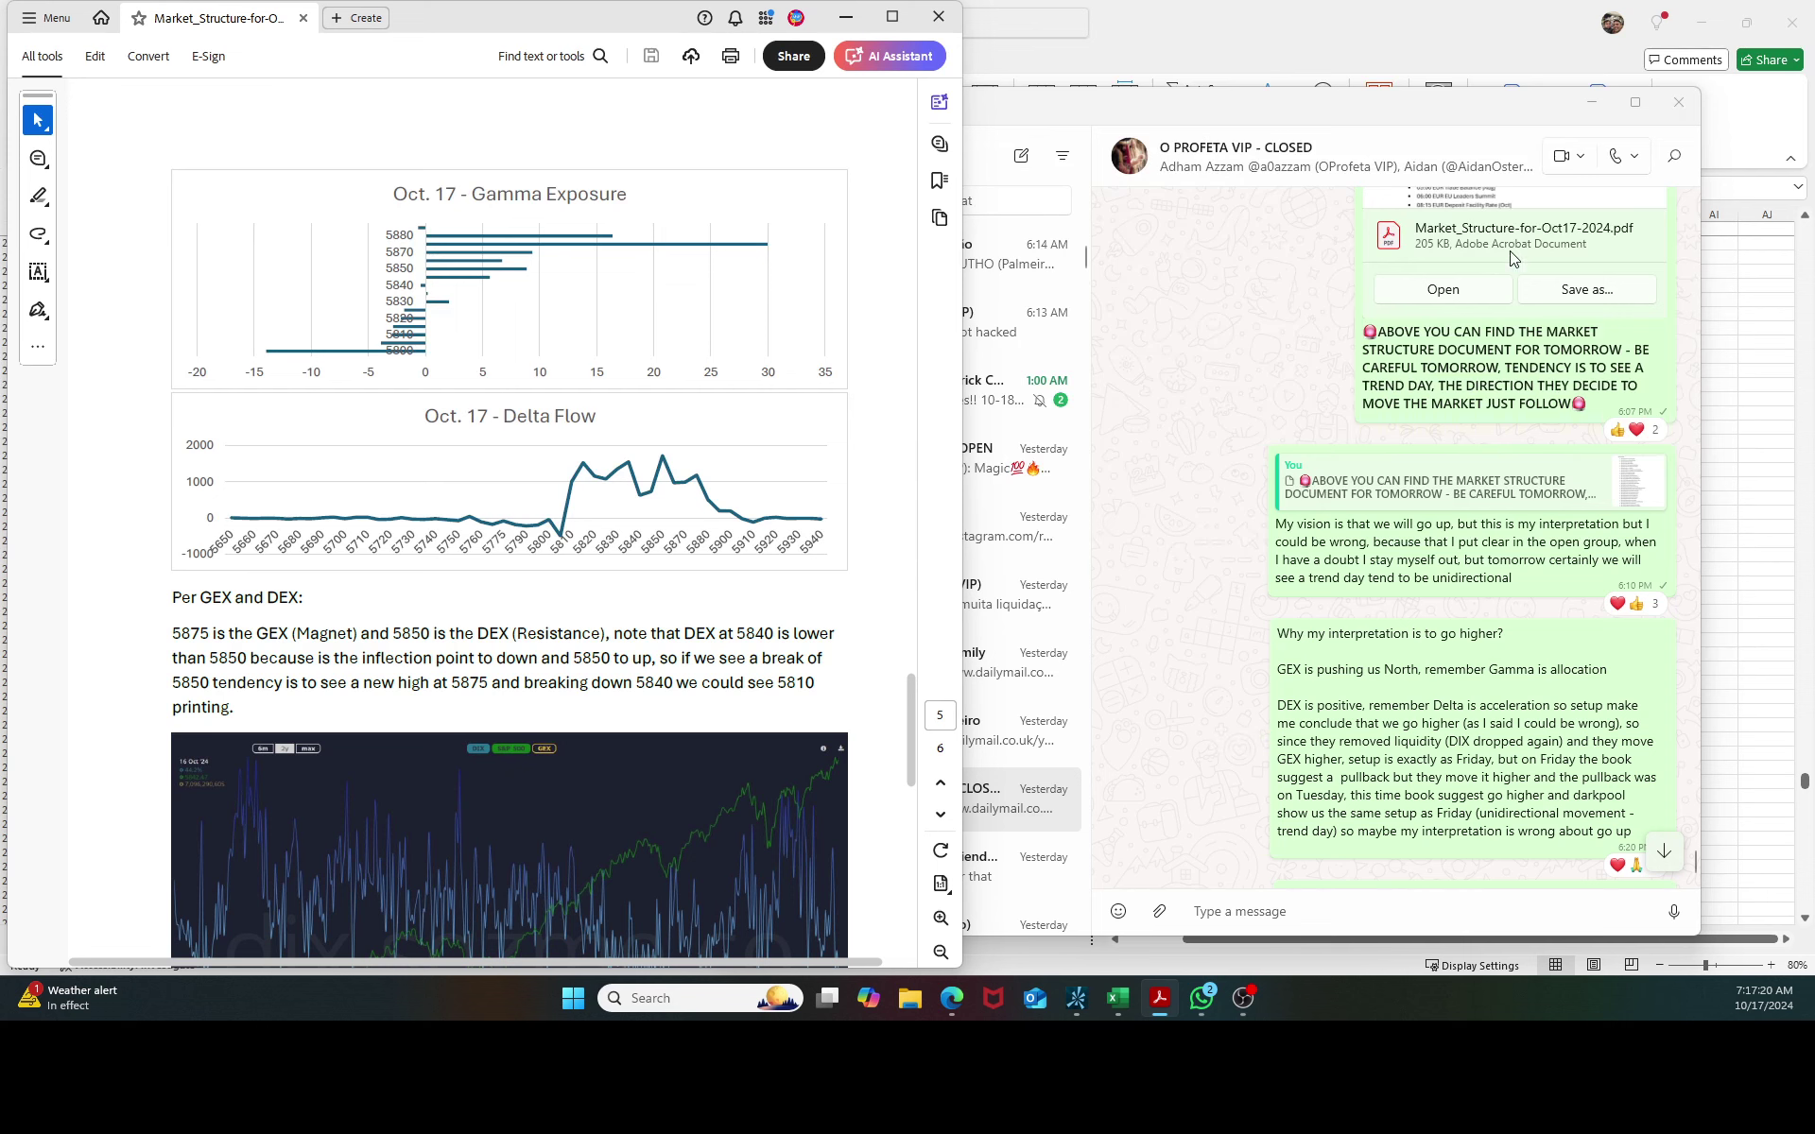
Minimize WhatsApp and compare the PDF's Oct. 17 Gamma Exposure and Delta Flow charts with the Oct. 18 charts in Excel.
{"action": "left_click", "coordinate": [1591, 102]}
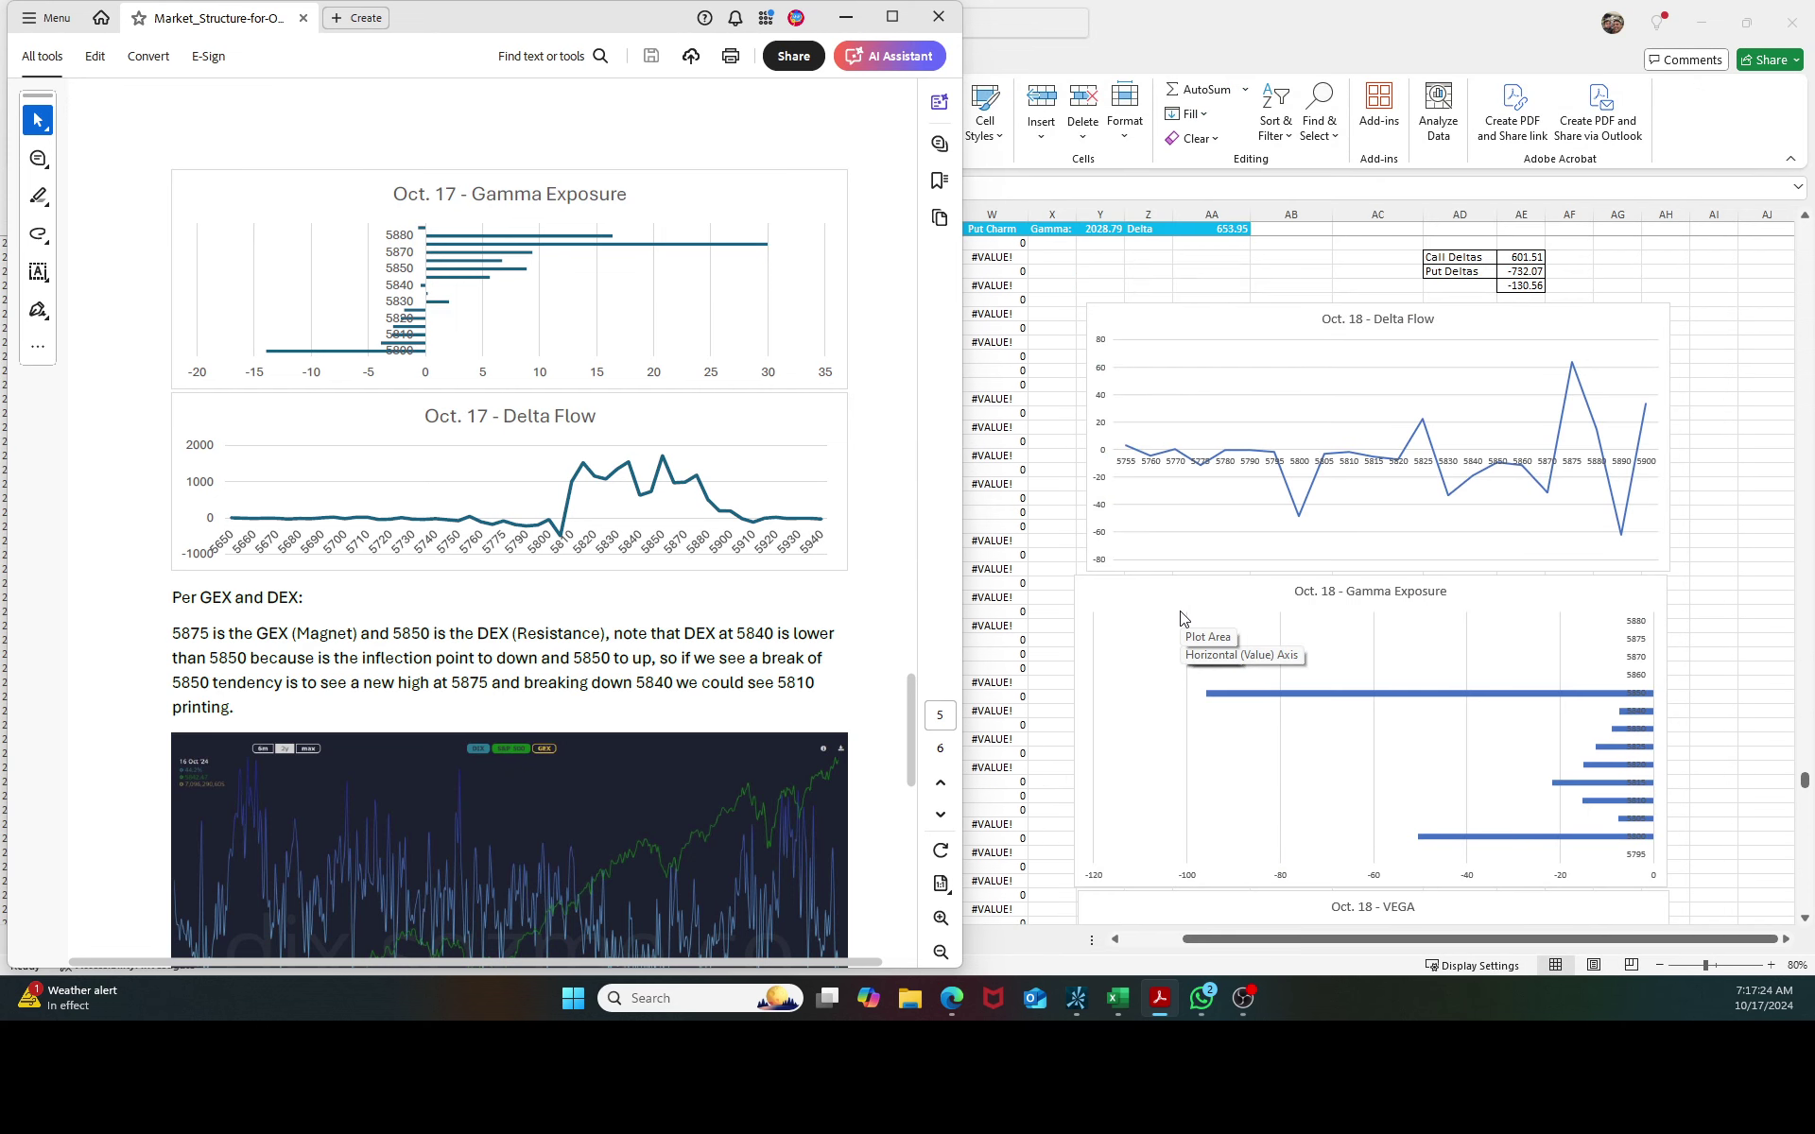
{"action": "scroll", "coordinate": [709, 608], "scroll_direction": "up", "scroll_amount": 2}
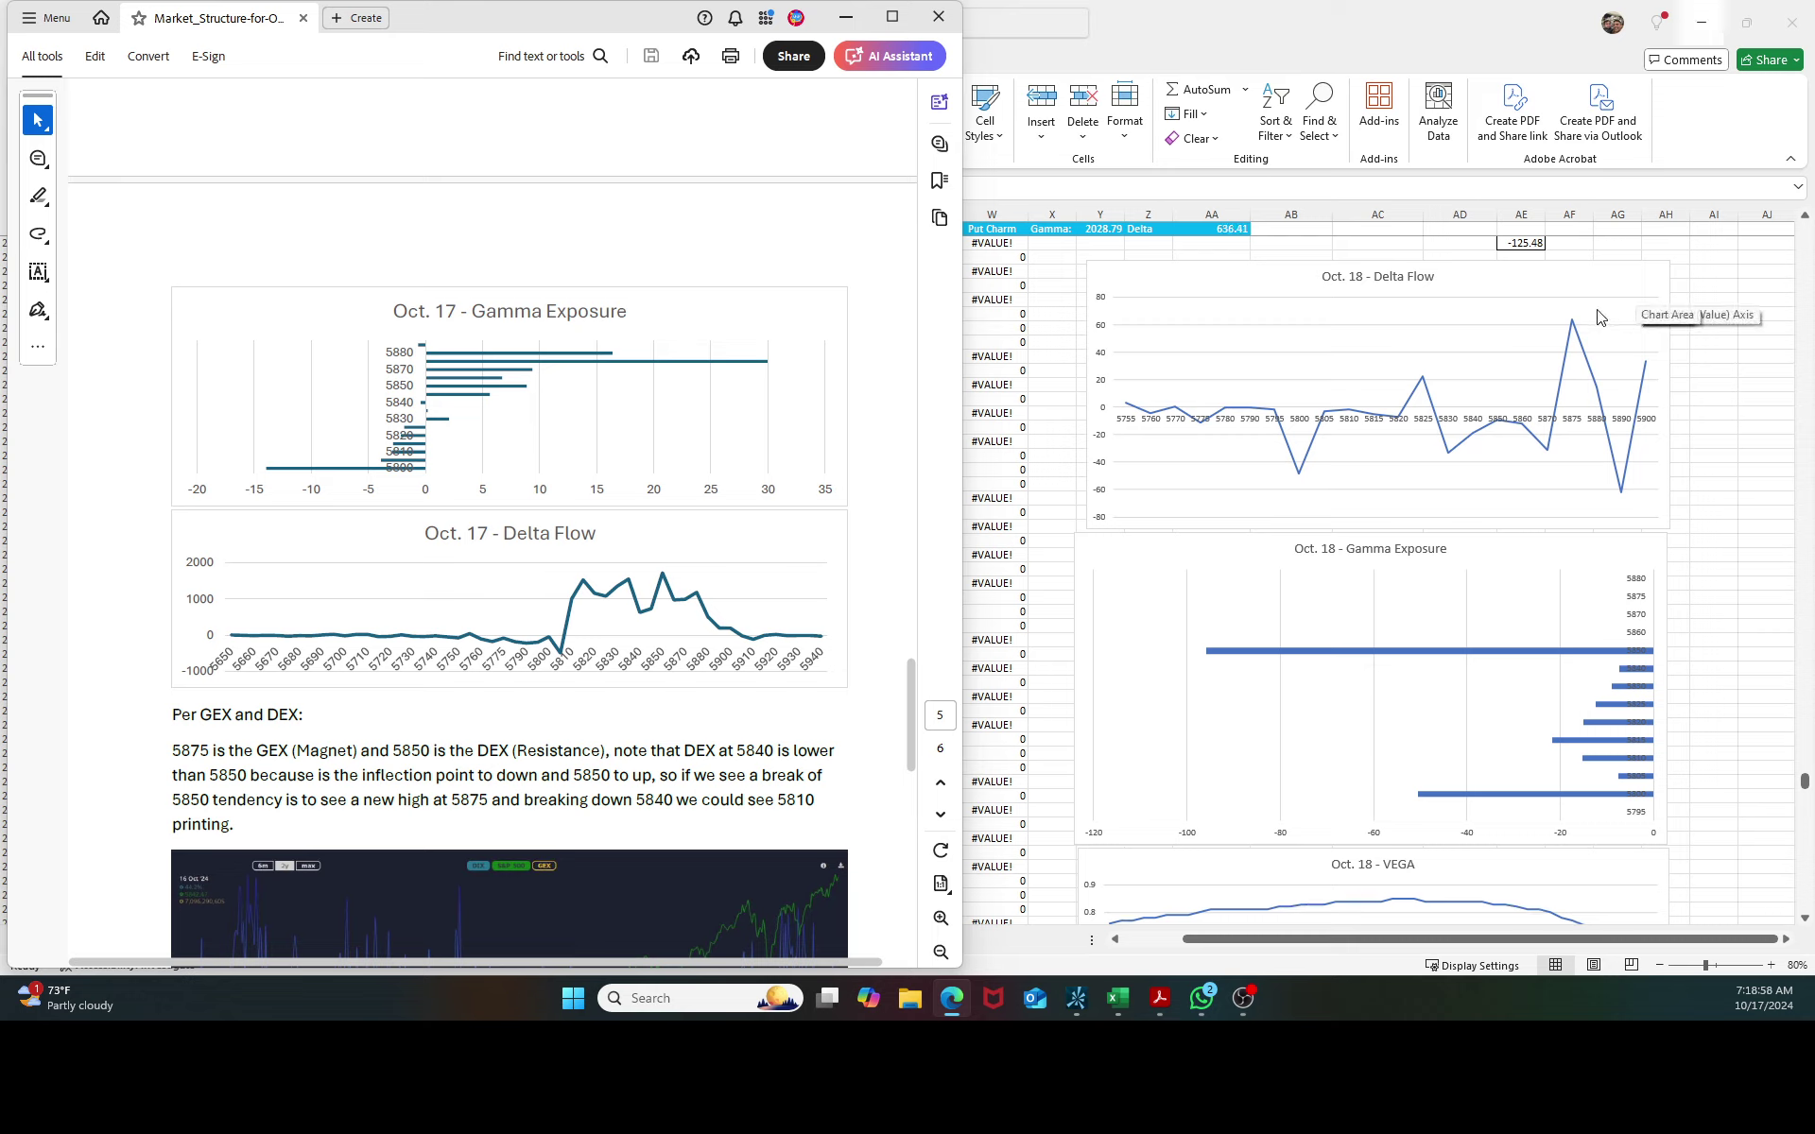
{"action": "mouse_move", "coordinate": [1574, 321]}
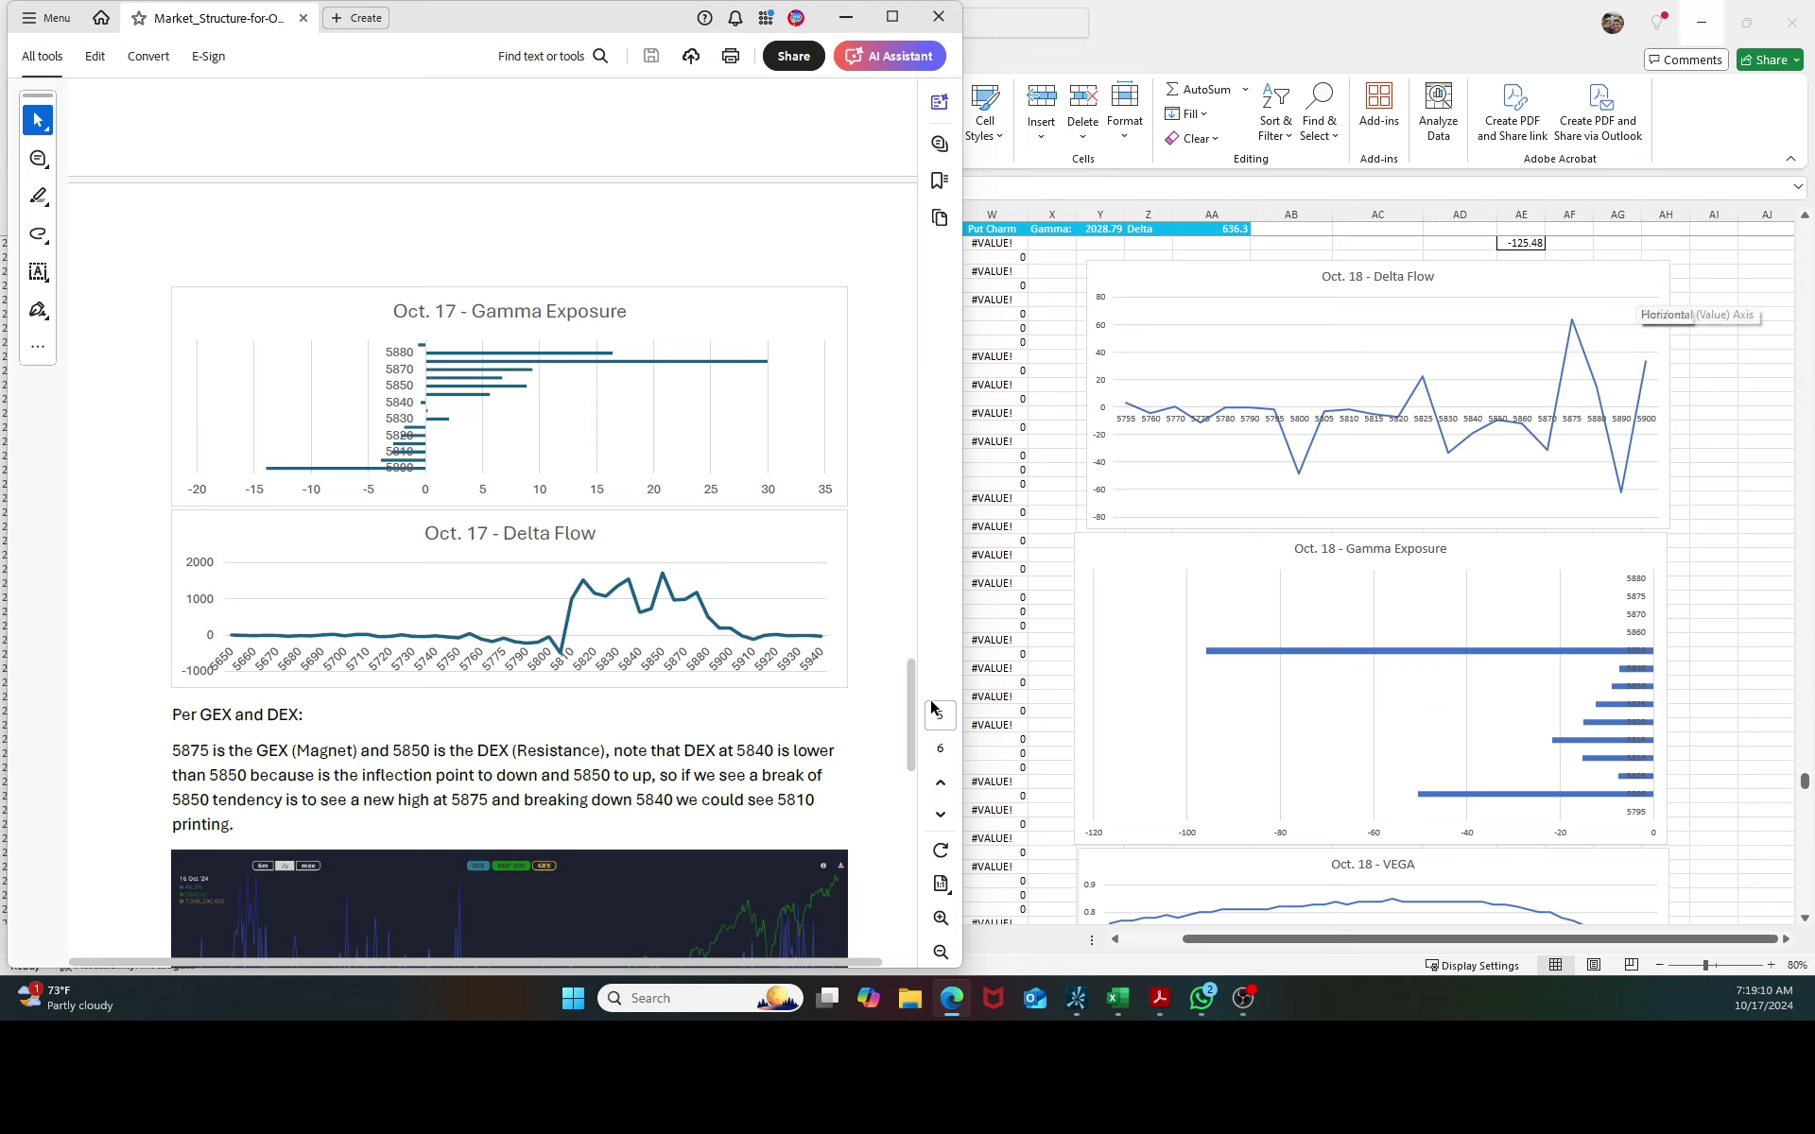
Highlight the 5850 break level in the PDF's Summary and check it against the Oct. 17 gamma and delta charts.
{"action": "left_click_drag", "start_coordinate": [910, 698], "coordinate": [900, 823]}
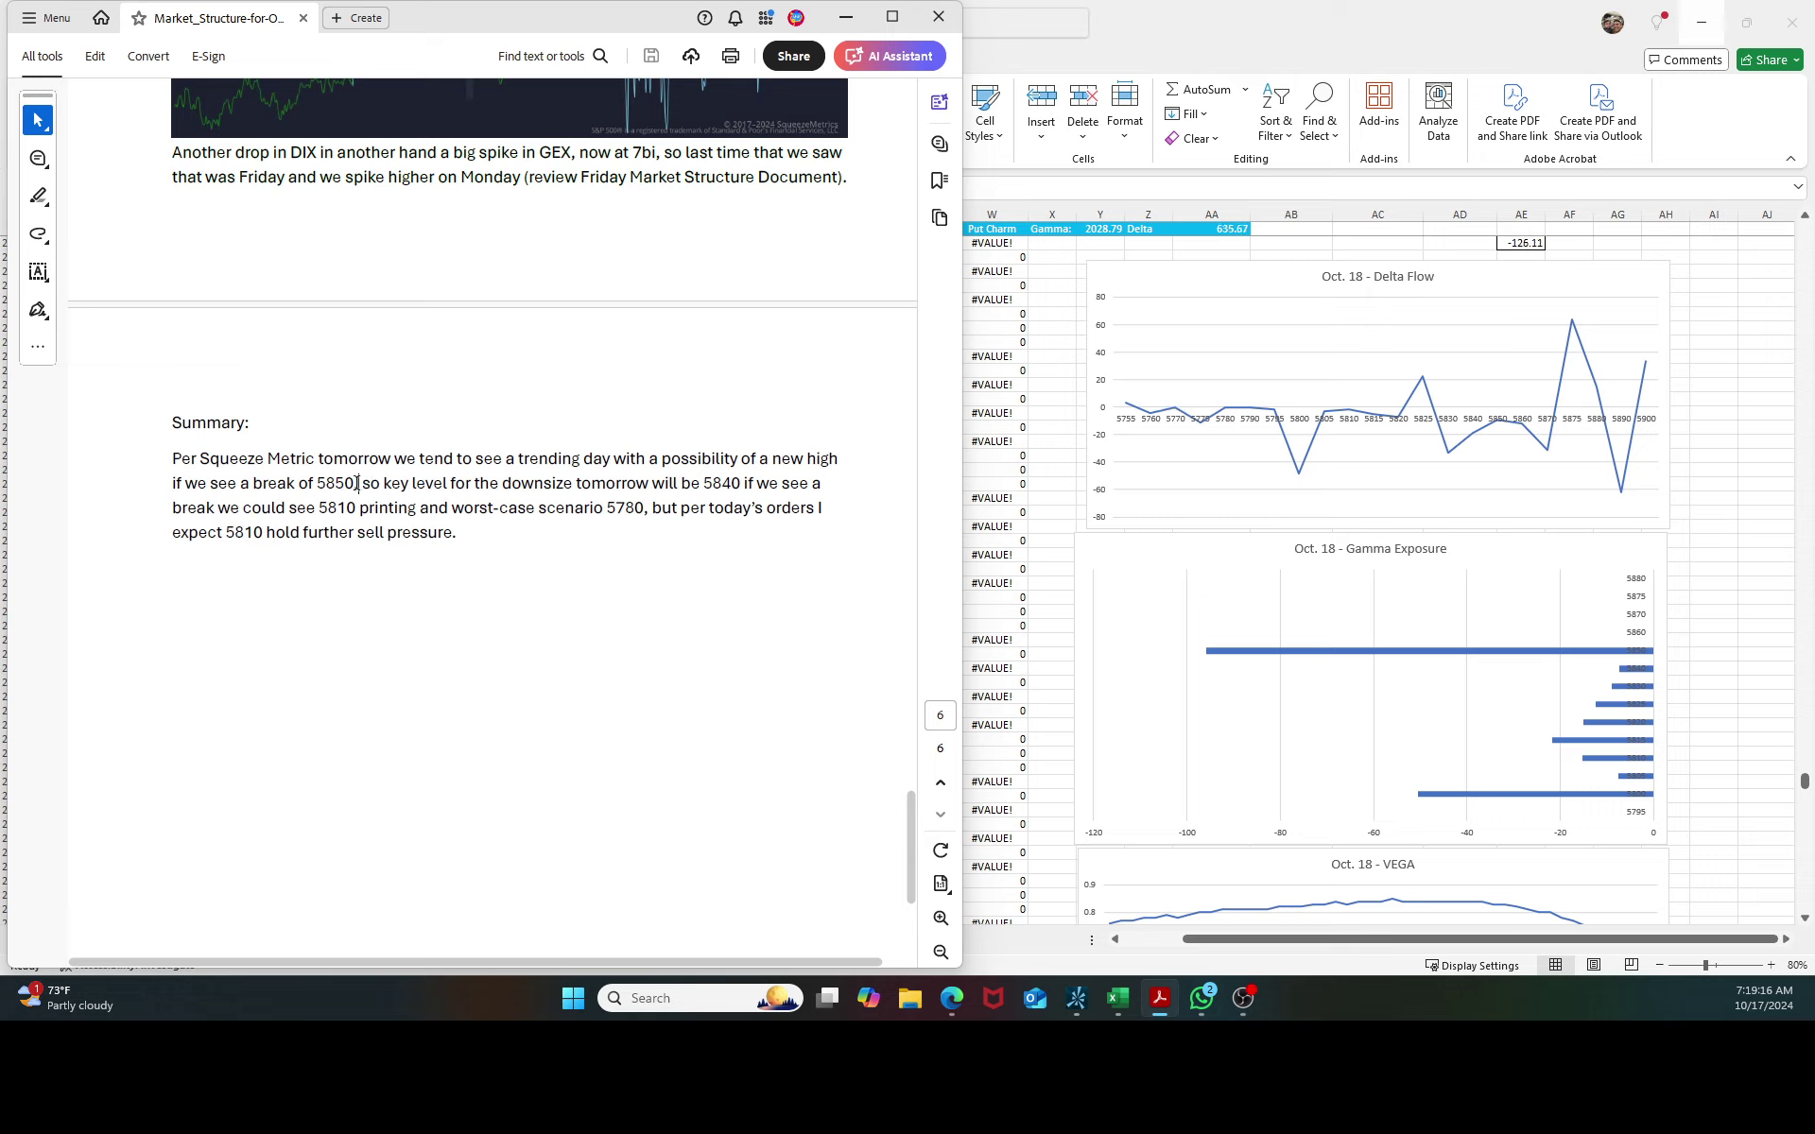
{"action": "left_click_drag", "start_coordinate": [359, 483], "coordinate": [315, 482]}
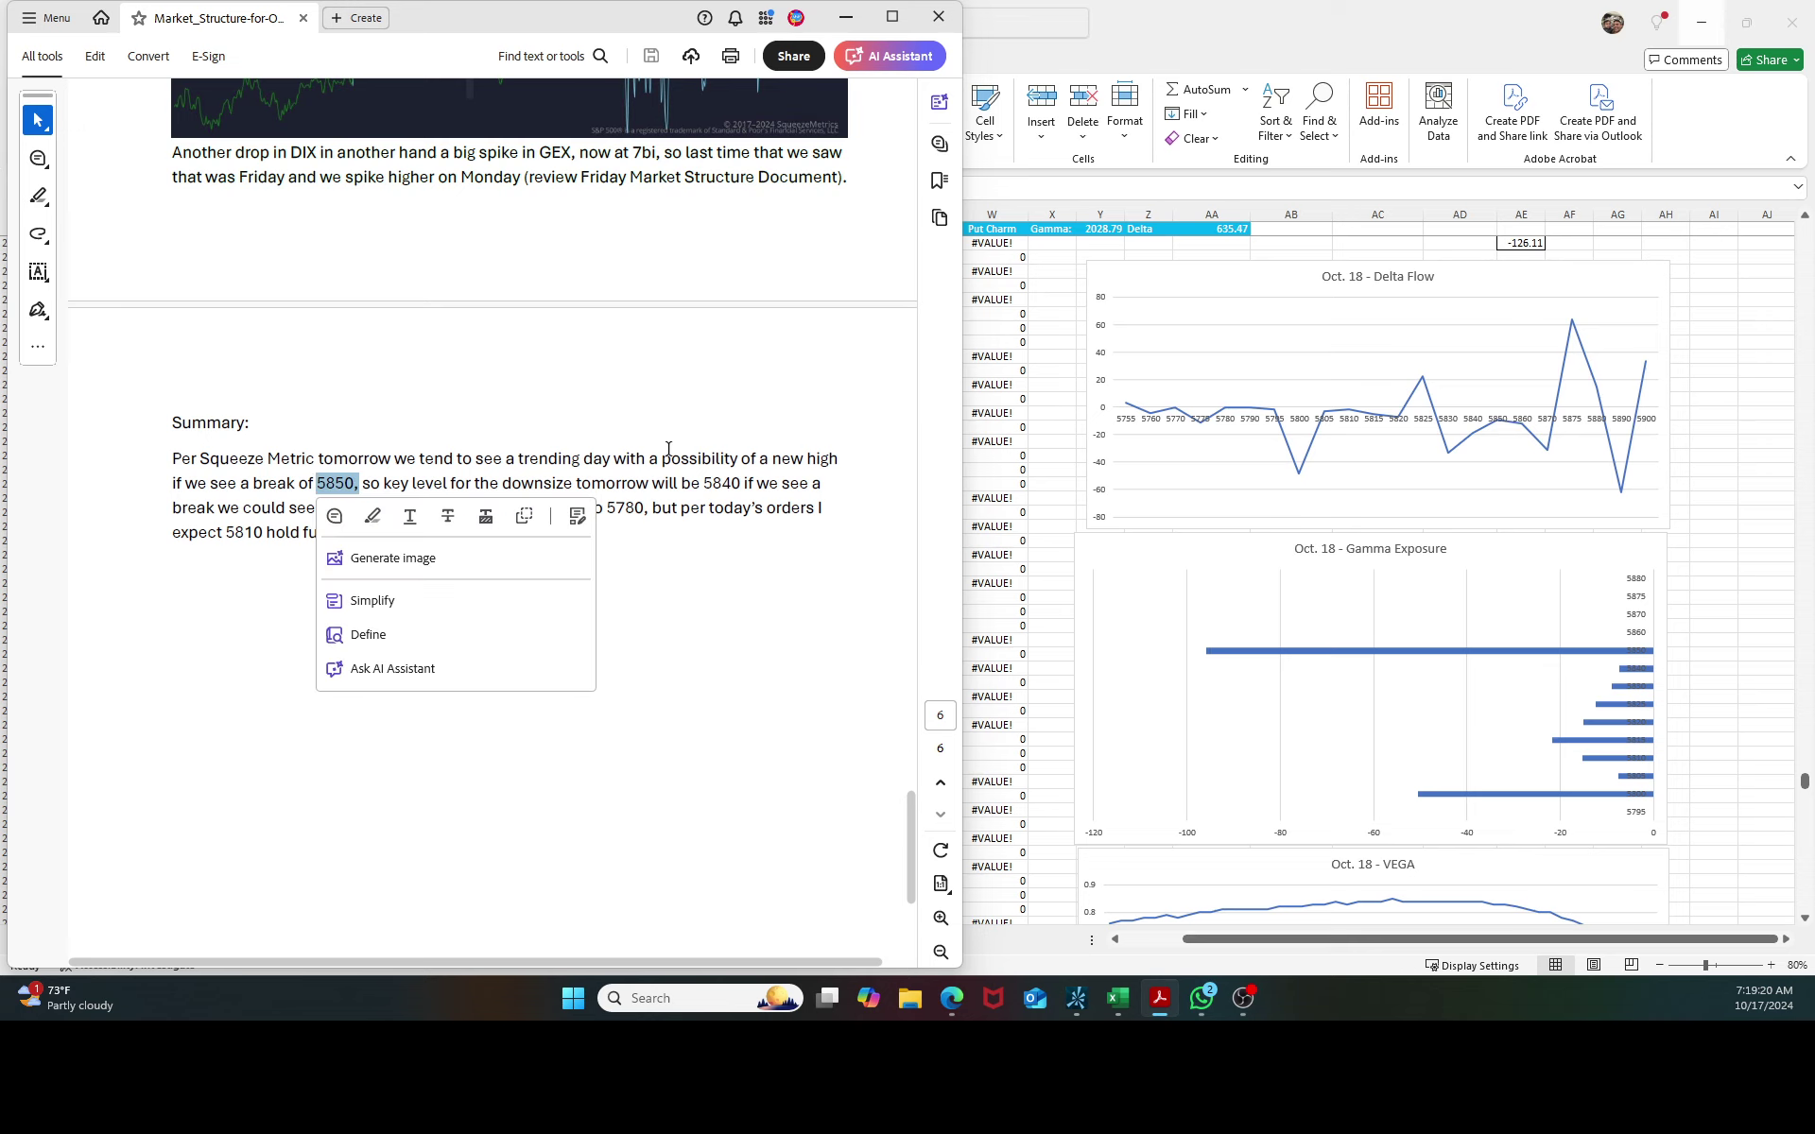
{"action": "scroll", "coordinate": [648, 383], "scroll_direction": "up", "scroll_amount": 5}
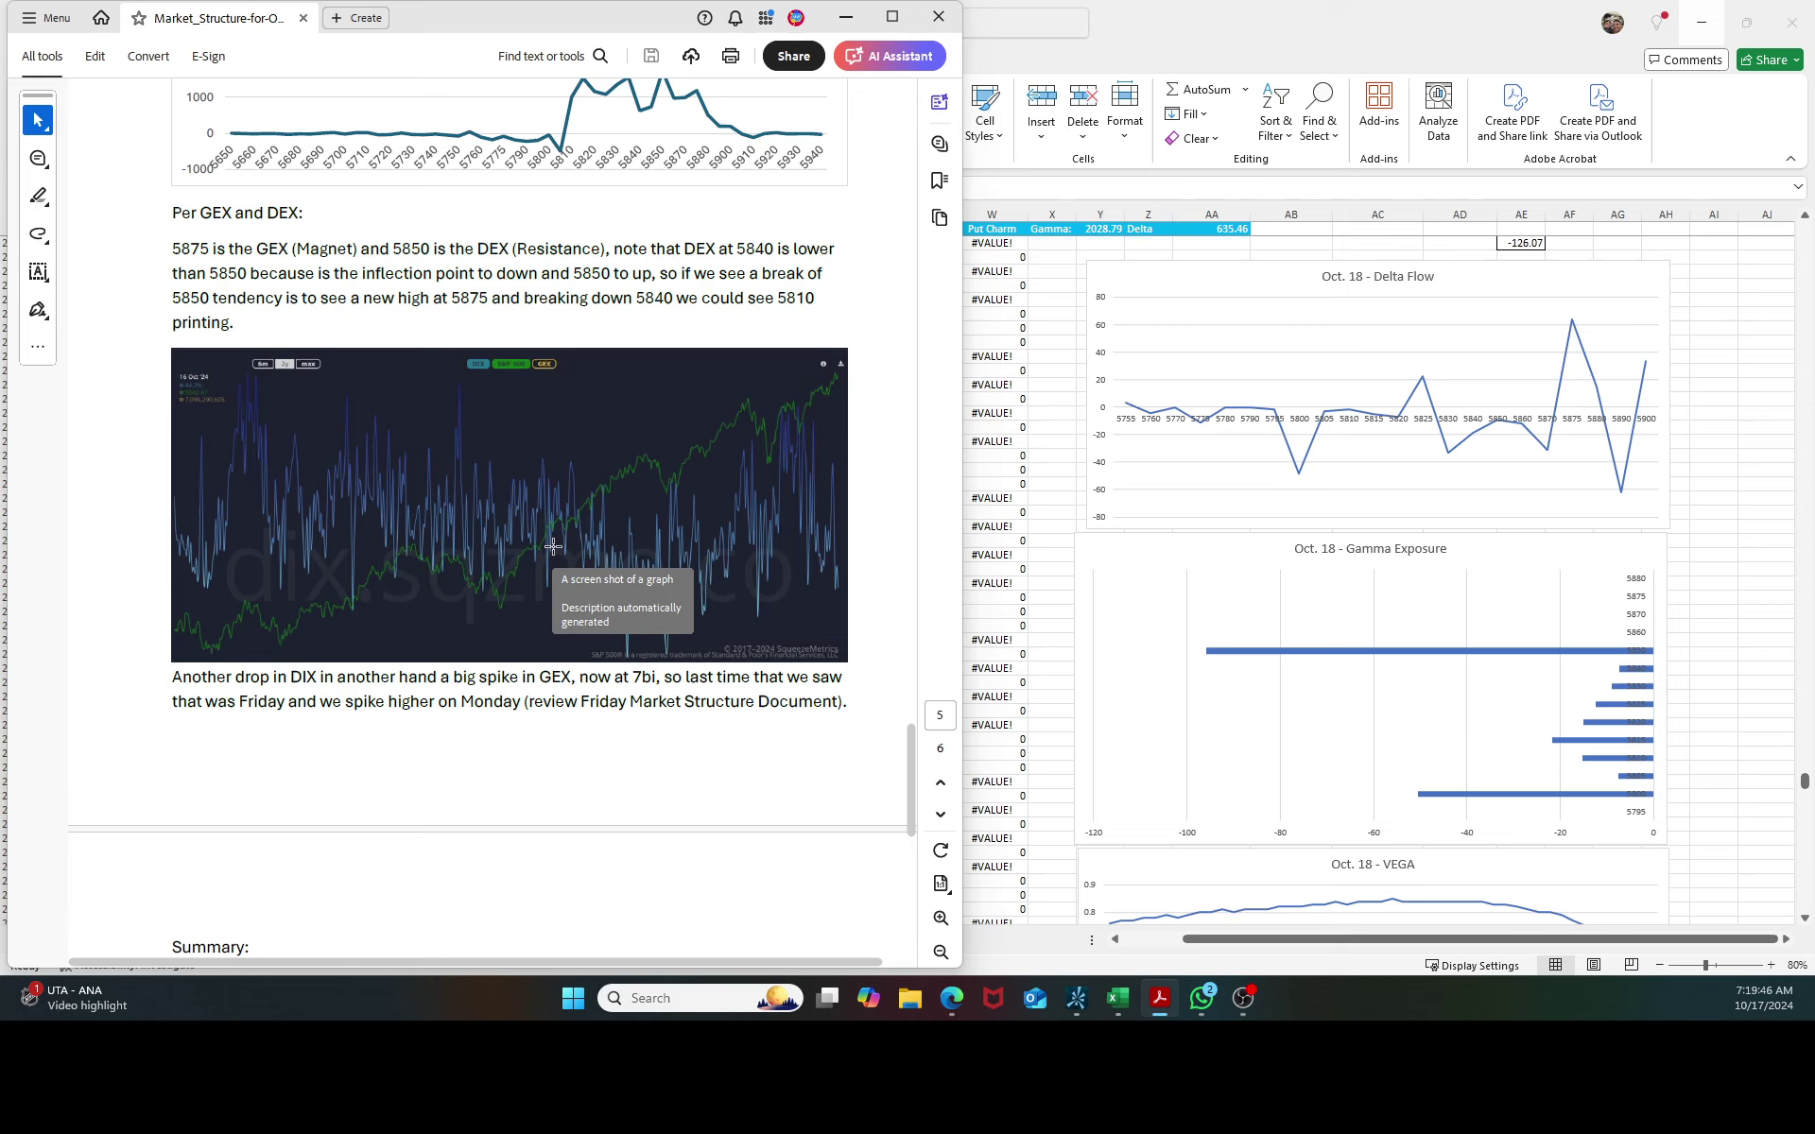
{"action": "scroll", "coordinate": [564, 575], "scroll_direction": "down", "scroll_amount": 5}
{"action": "scroll", "coordinate": [558, 581], "scroll_direction": "up", "scroll_amount": 10}
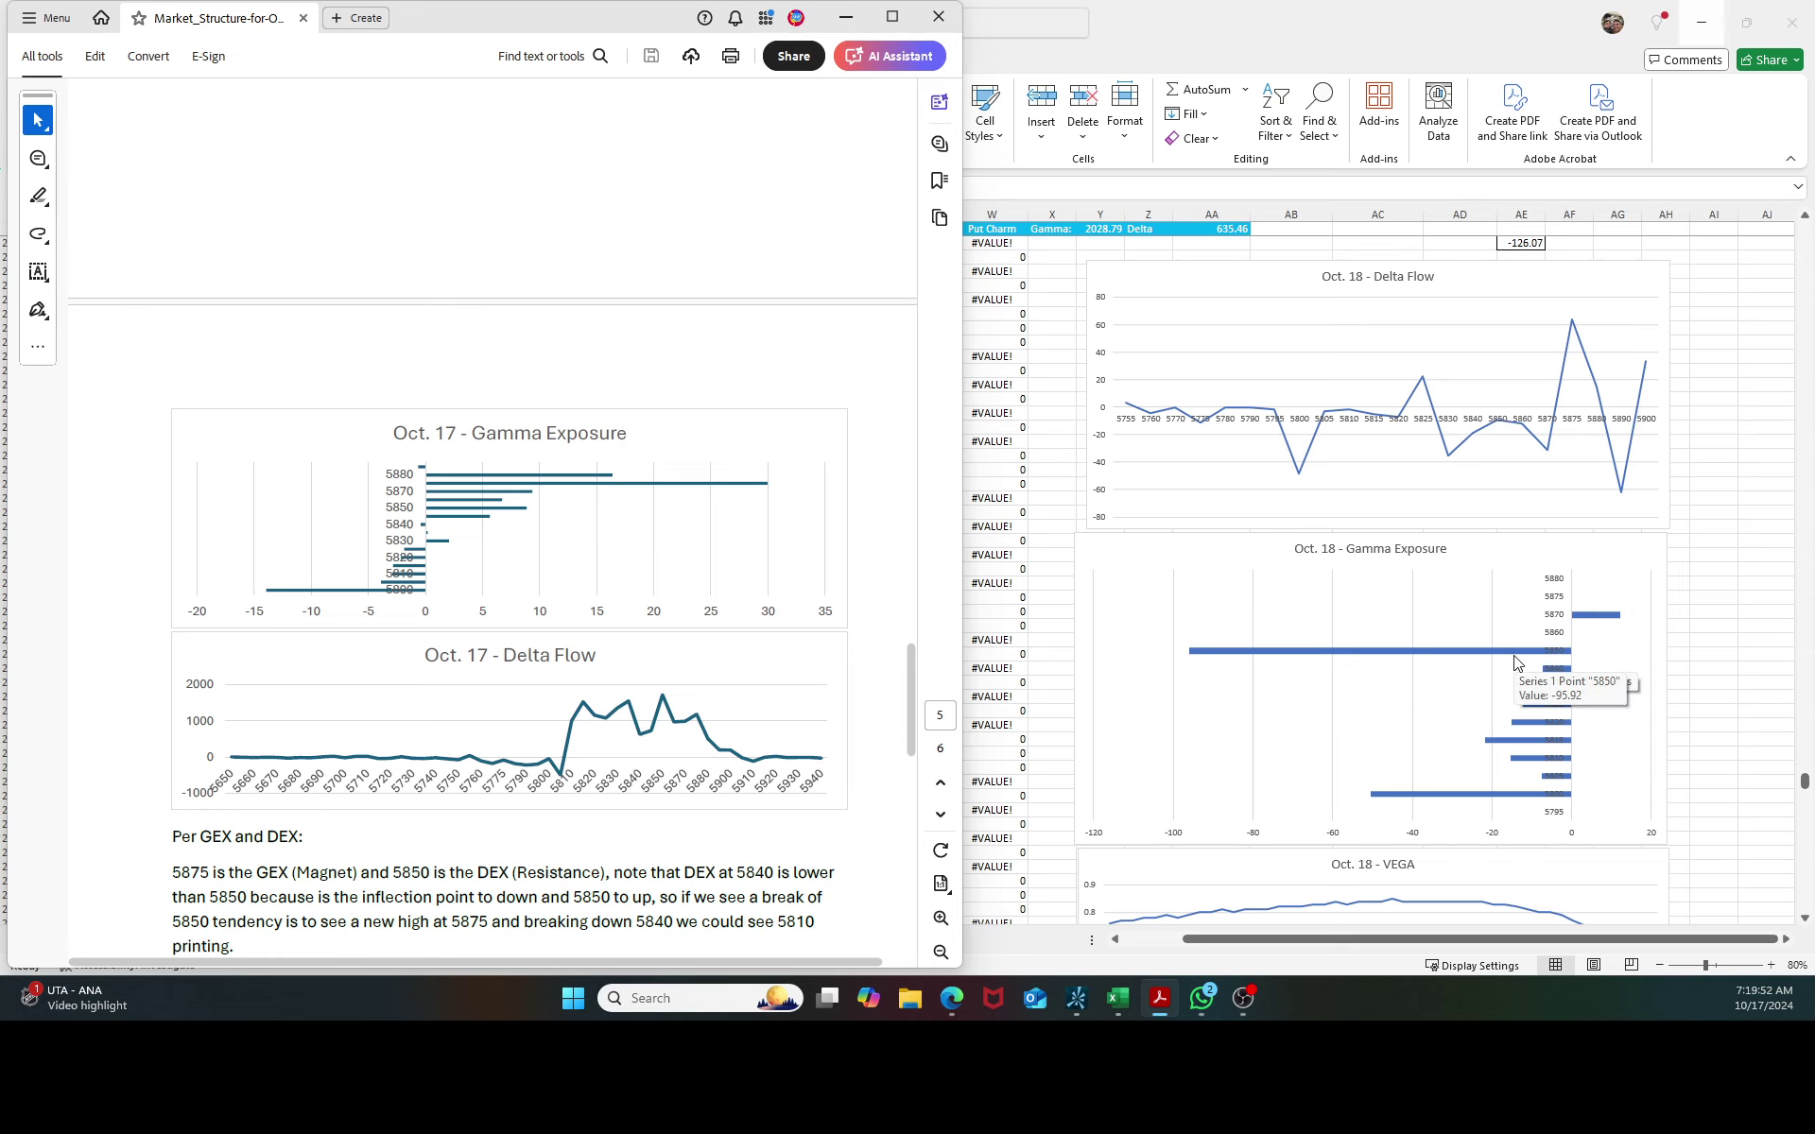
Reread the downside levels in the PDF's Summary, selecting the text after 5850, and check them against the Oct. 17 Delta Flow chart.
{"action": "scroll", "coordinate": [702, 527], "scroll_direction": "down", "scroll_amount": 4}
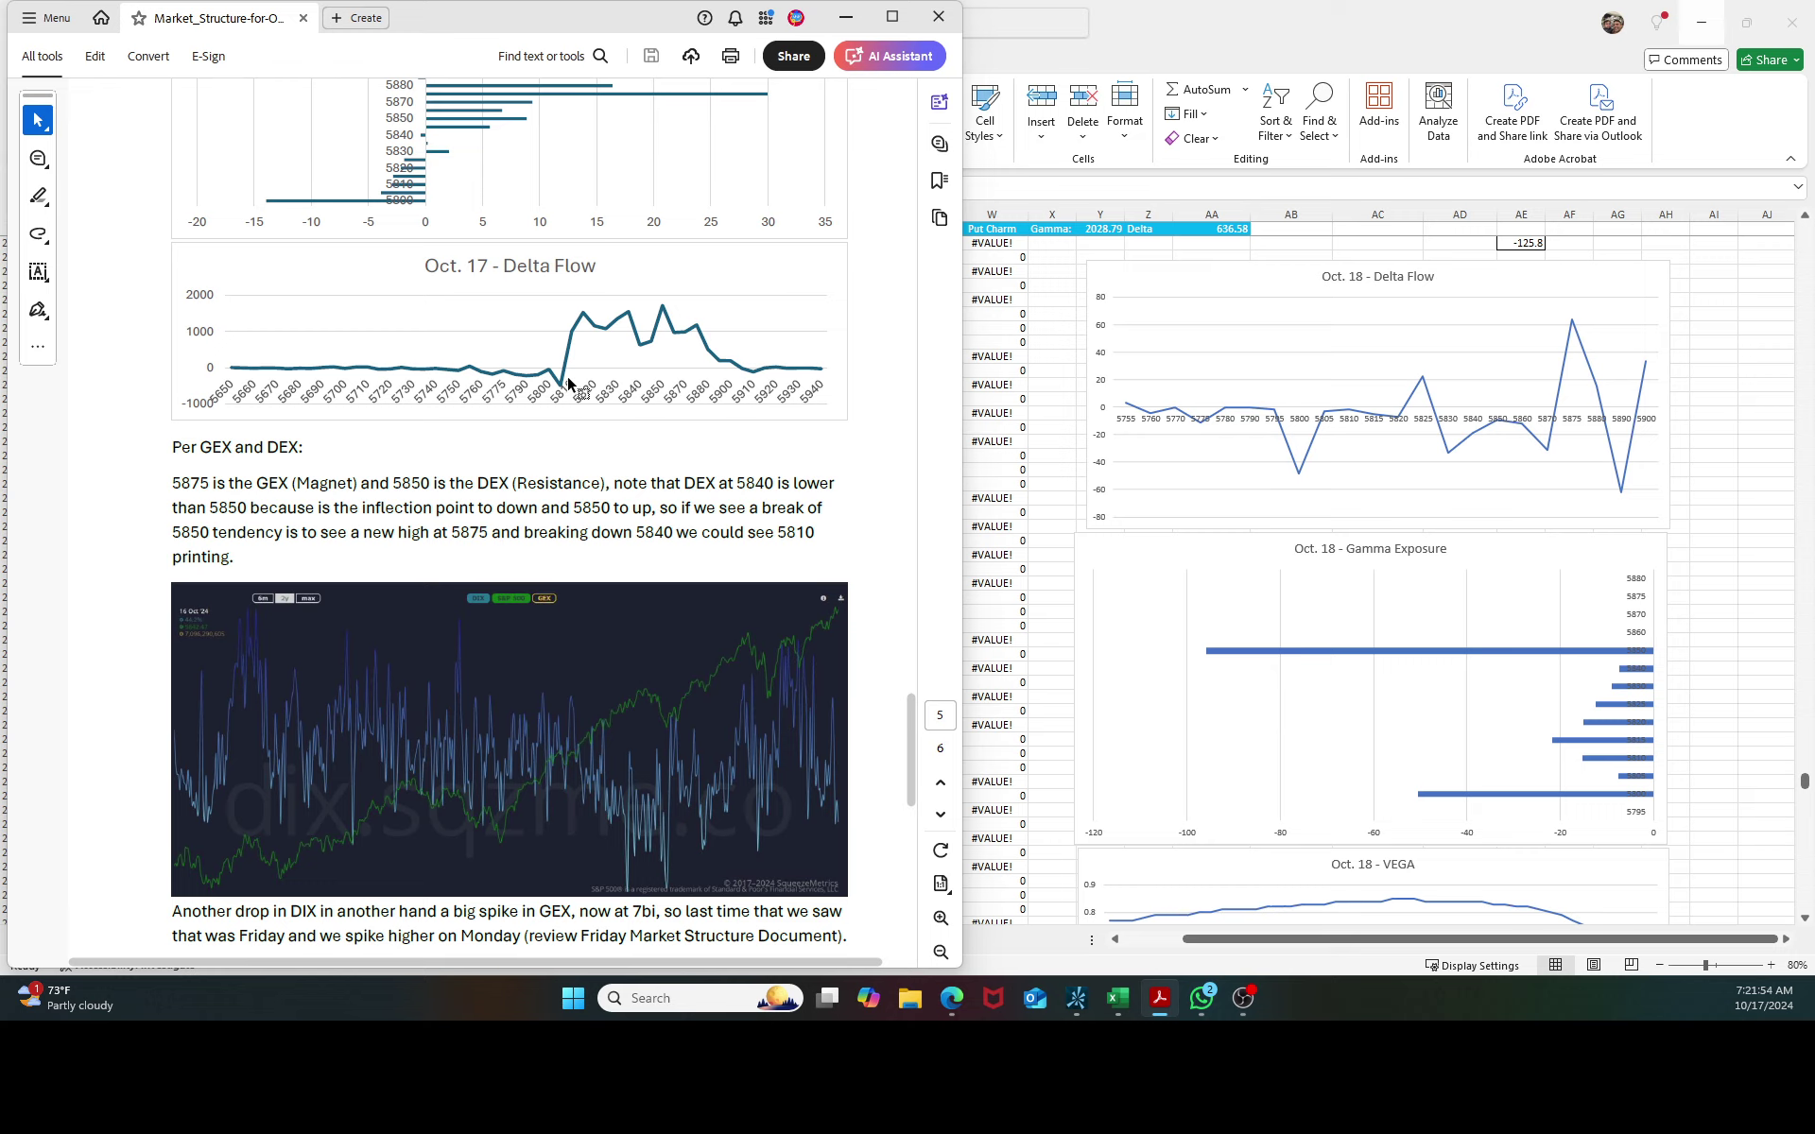
{"action": "scroll", "coordinate": [590, 416], "scroll_direction": "down", "scroll_amount": 5}
{"action": "scroll", "coordinate": [597, 465], "scroll_direction": "down", "scroll_amount": 5}
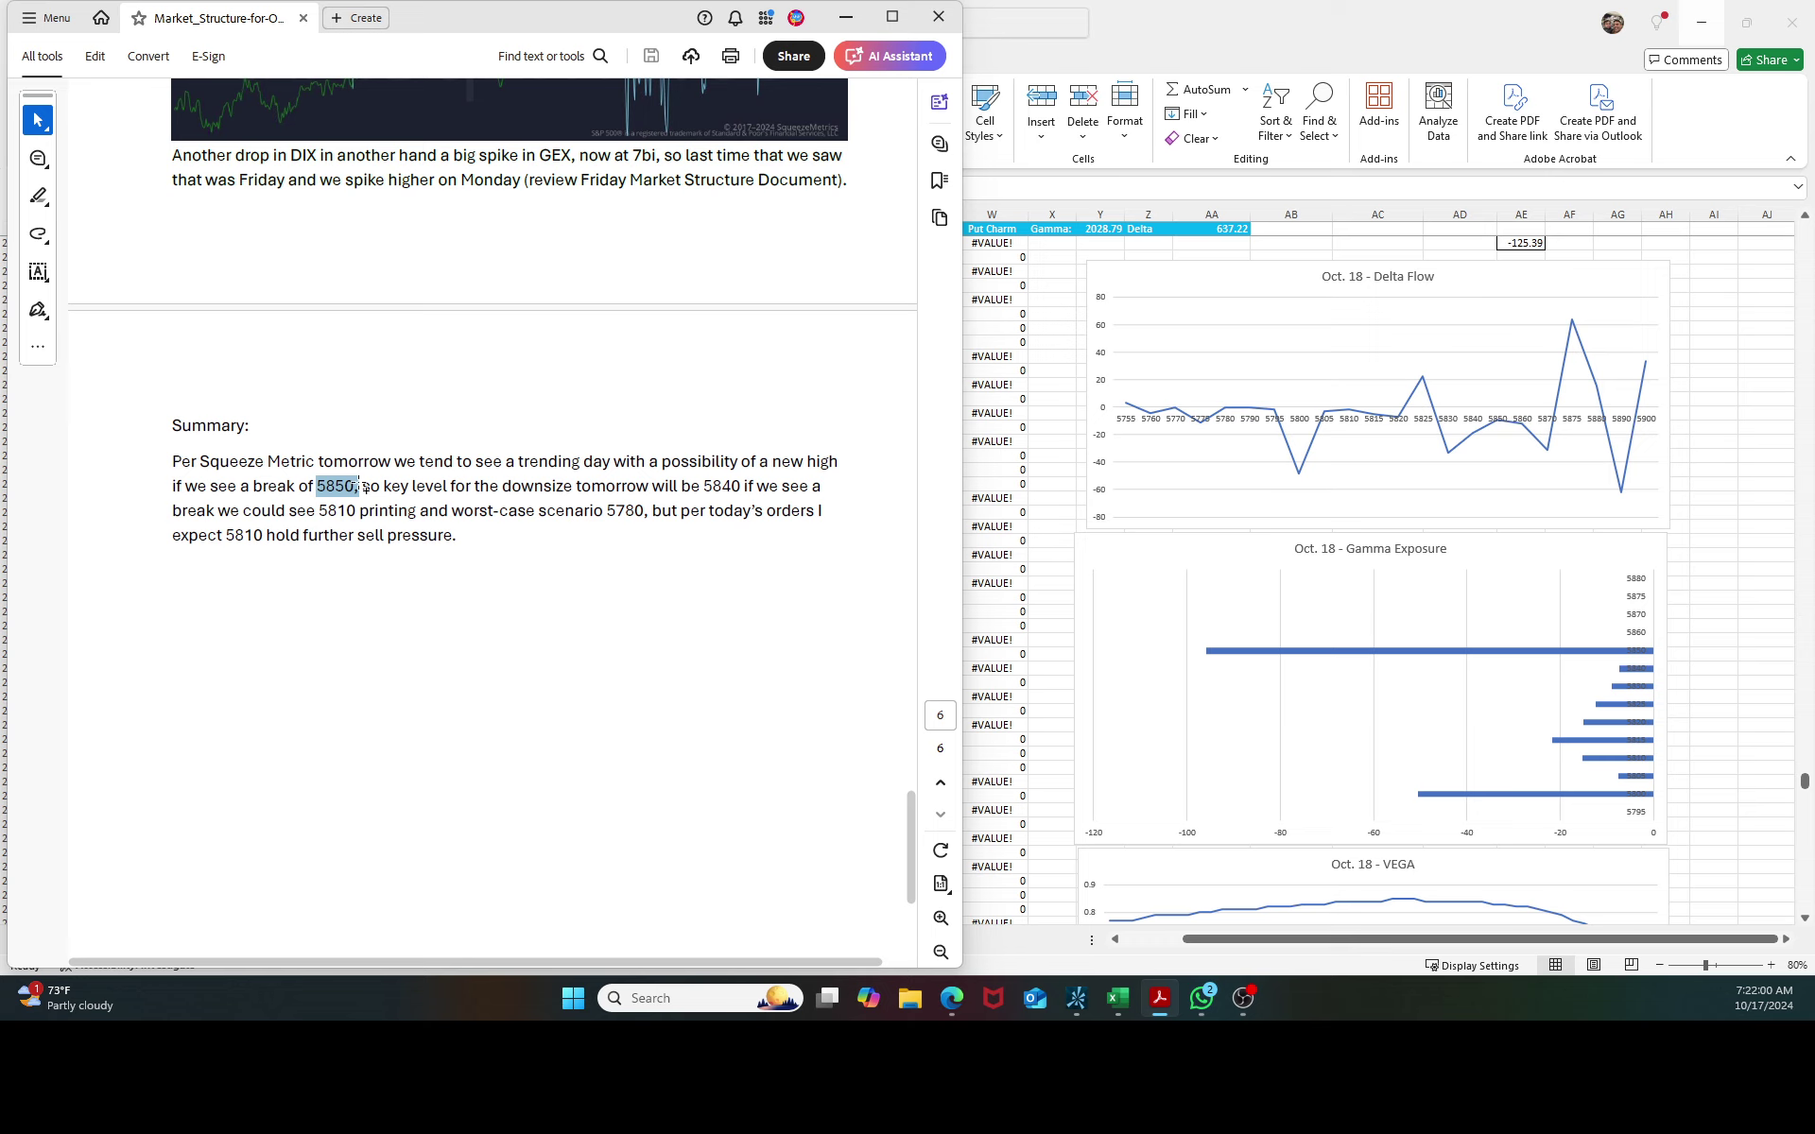
{"action": "left_click_drag", "start_coordinate": [365, 487], "coordinate": [602, 584]}
{"action": "scroll", "coordinate": [531, 632], "scroll_direction": "up", "scroll_amount": 5}
{"action": "scroll", "coordinate": [529, 641], "scroll_direction": "up", "scroll_amount": 6}
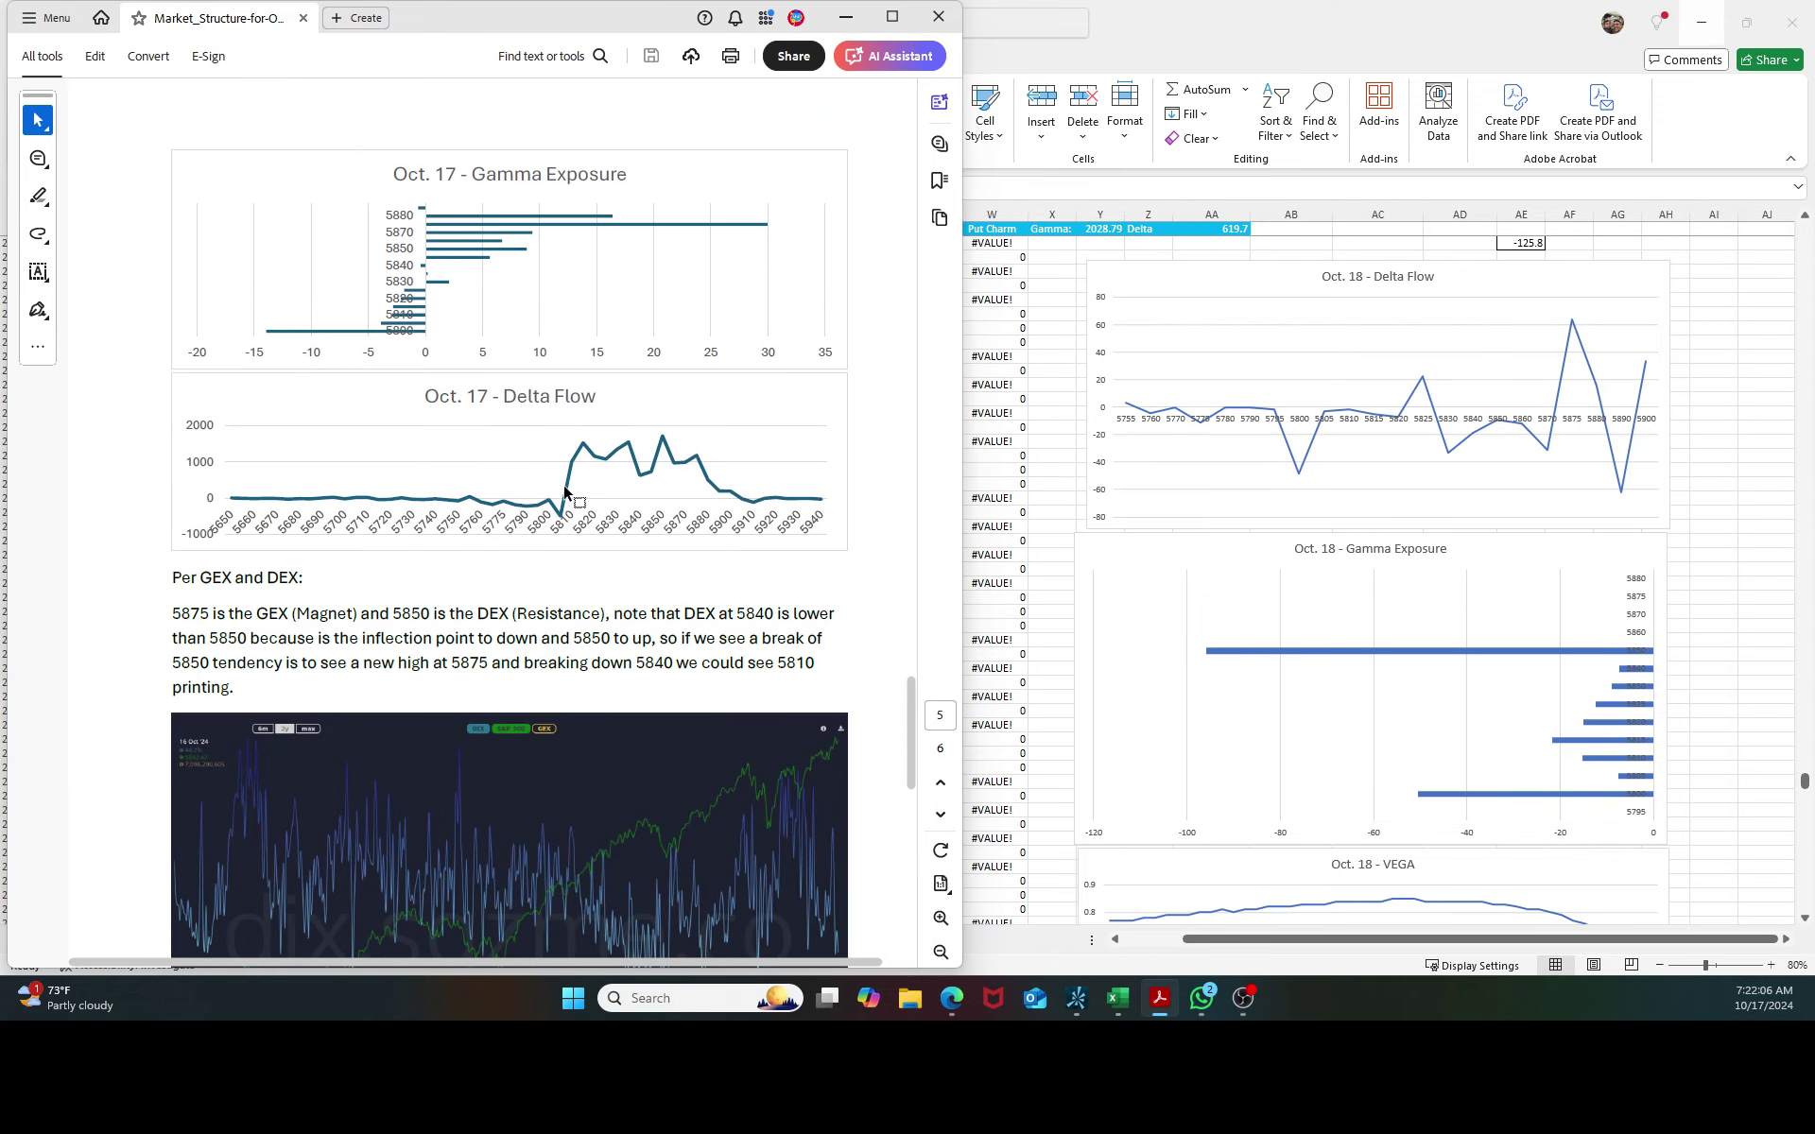
Examine the calls around the 5825 strike in the workbook's Oct. 18 Volume chart.
{"action": "scroll", "coordinate": [1456, 639], "scroll_direction": "down", "scroll_amount": 4}
{"action": "scroll", "coordinate": [1461, 640], "scroll_direction": "down", "scroll_amount": 14}
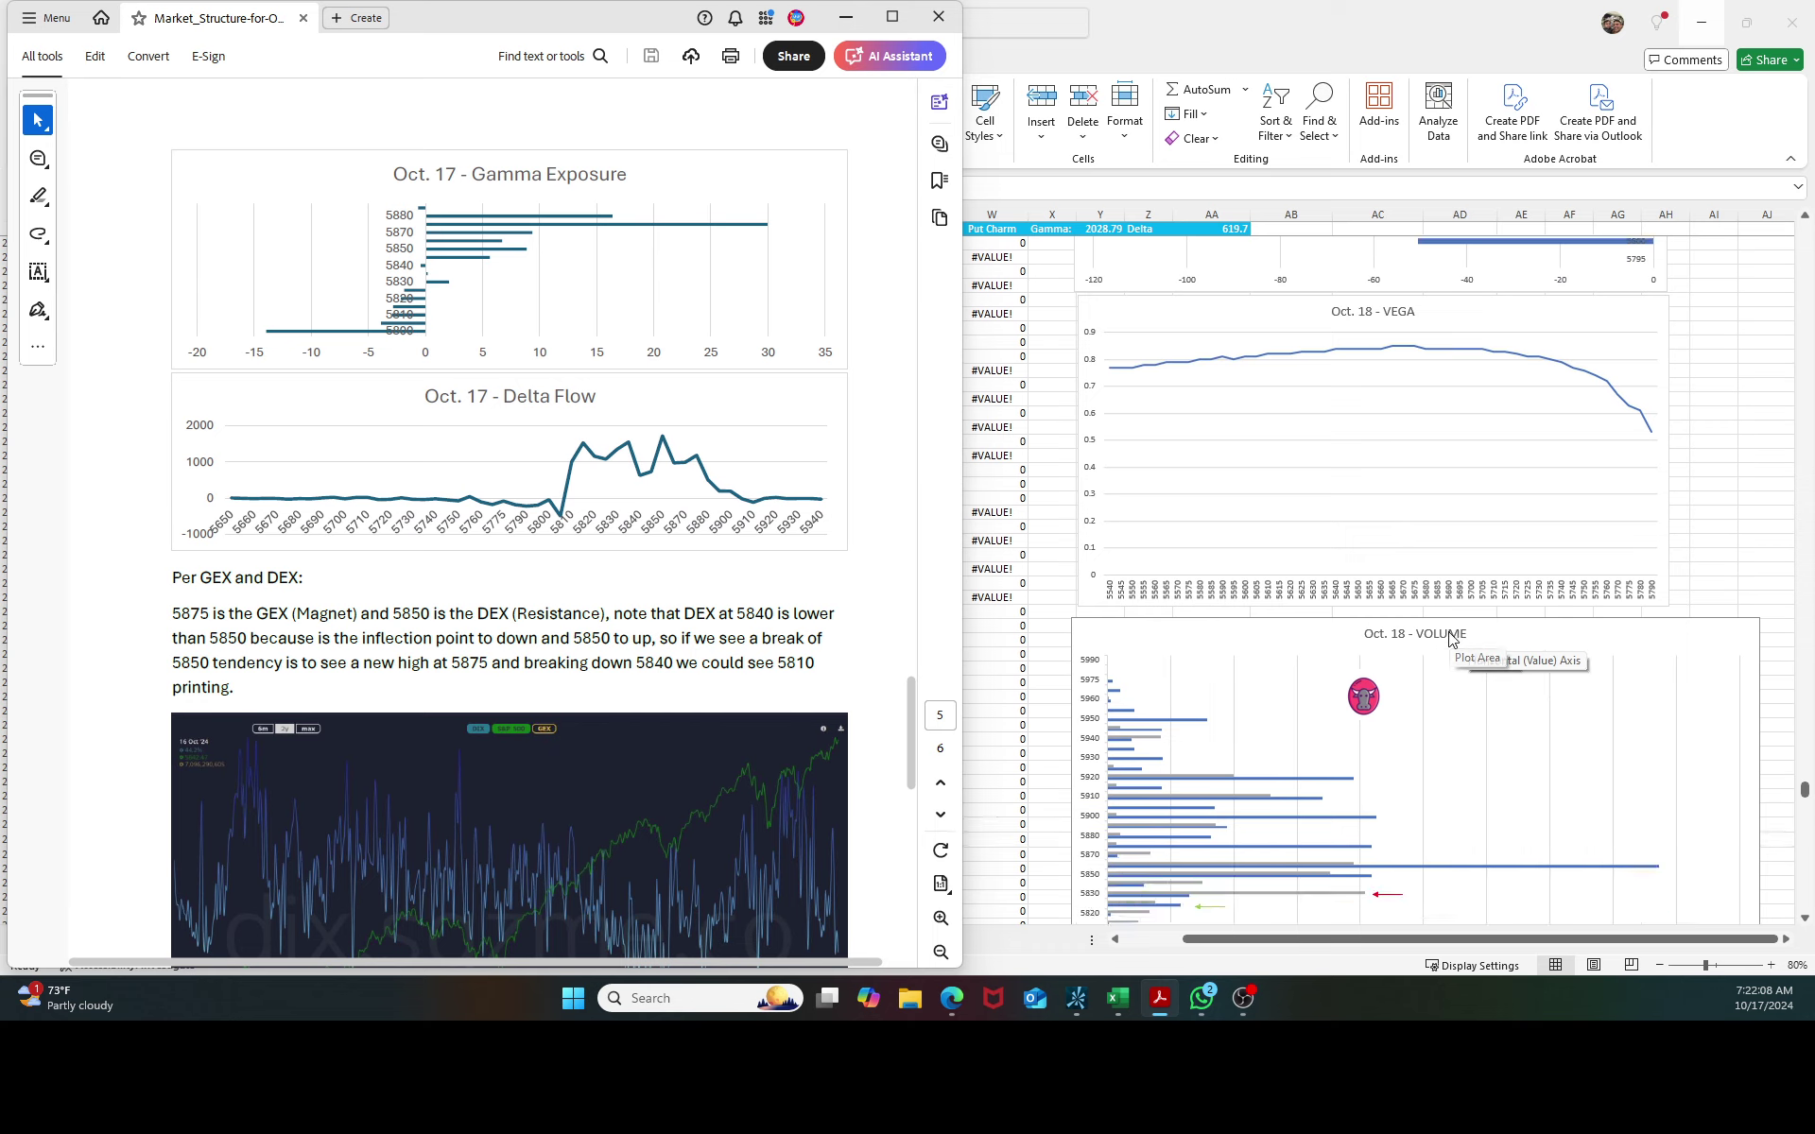
{"action": "scroll", "coordinate": [1453, 640], "scroll_direction": "down", "scroll_amount": 4}
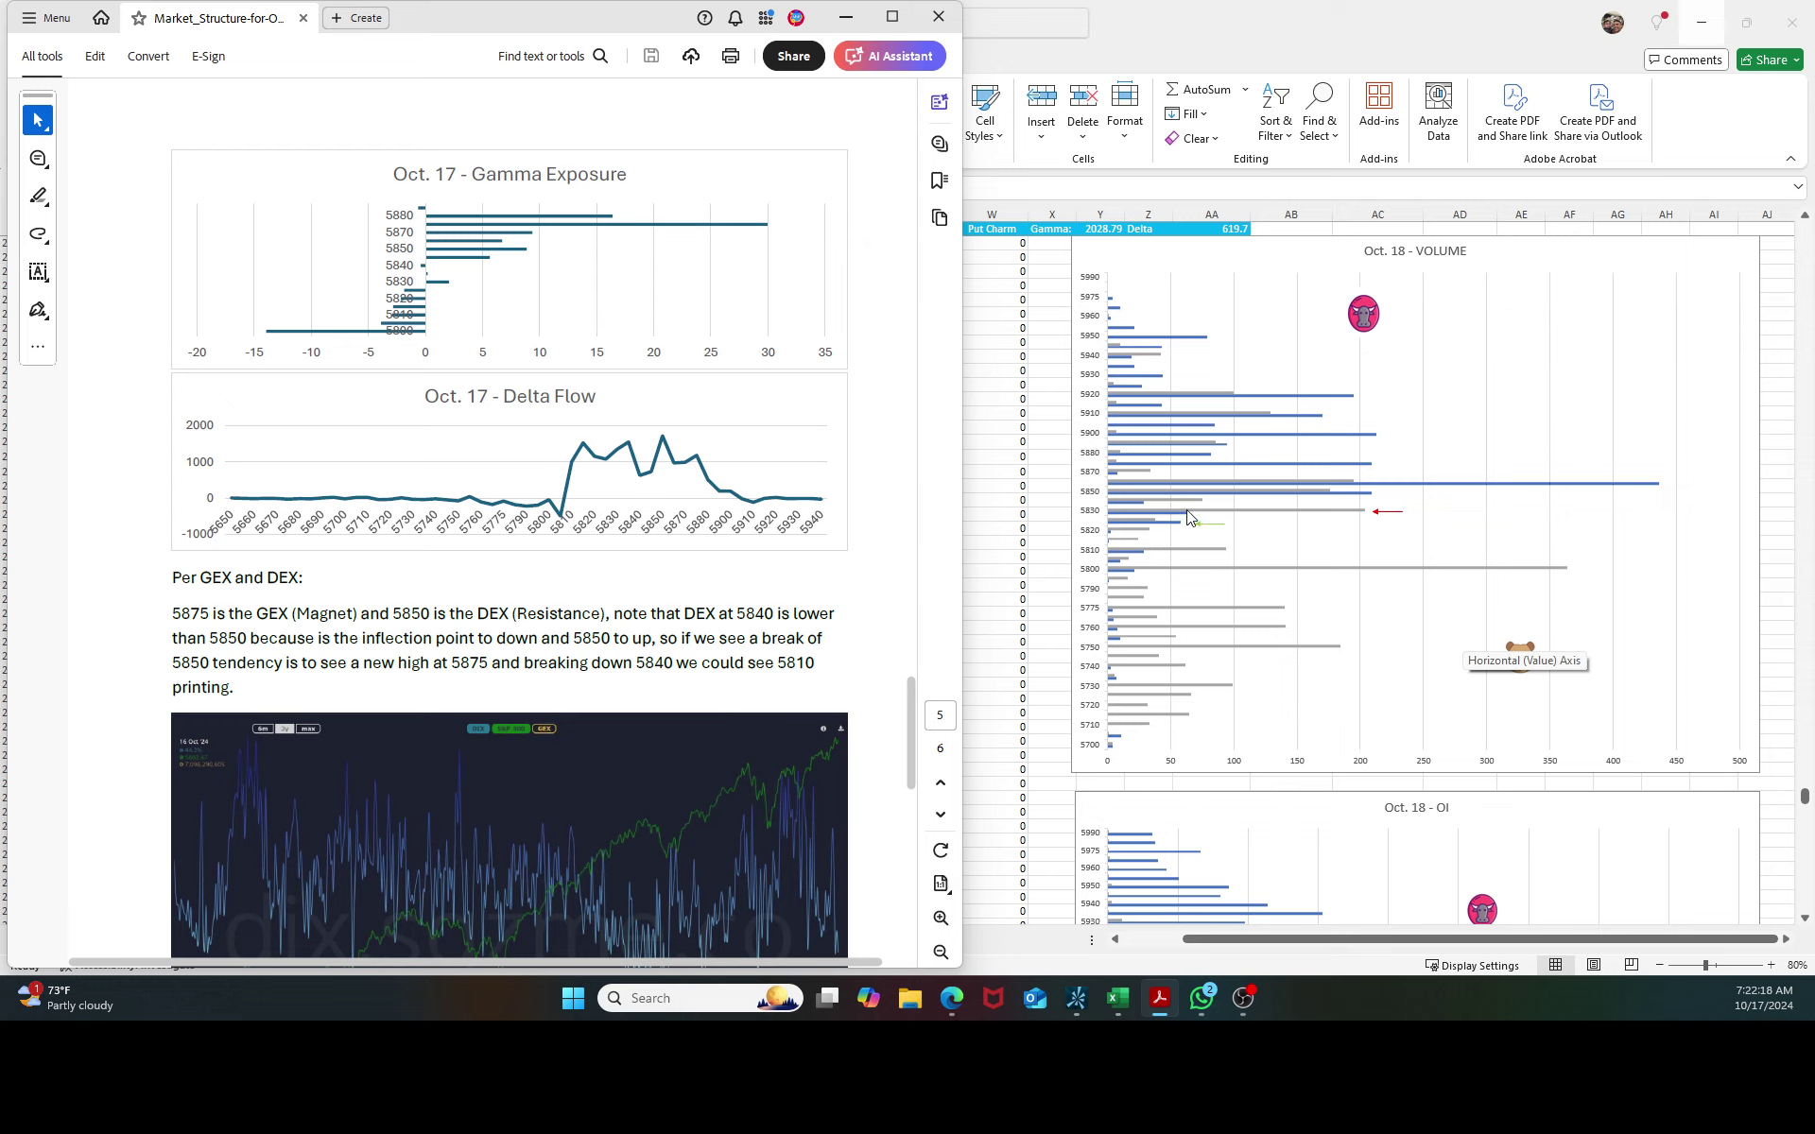
{"action": "mouse_move", "coordinate": [1186, 511]}
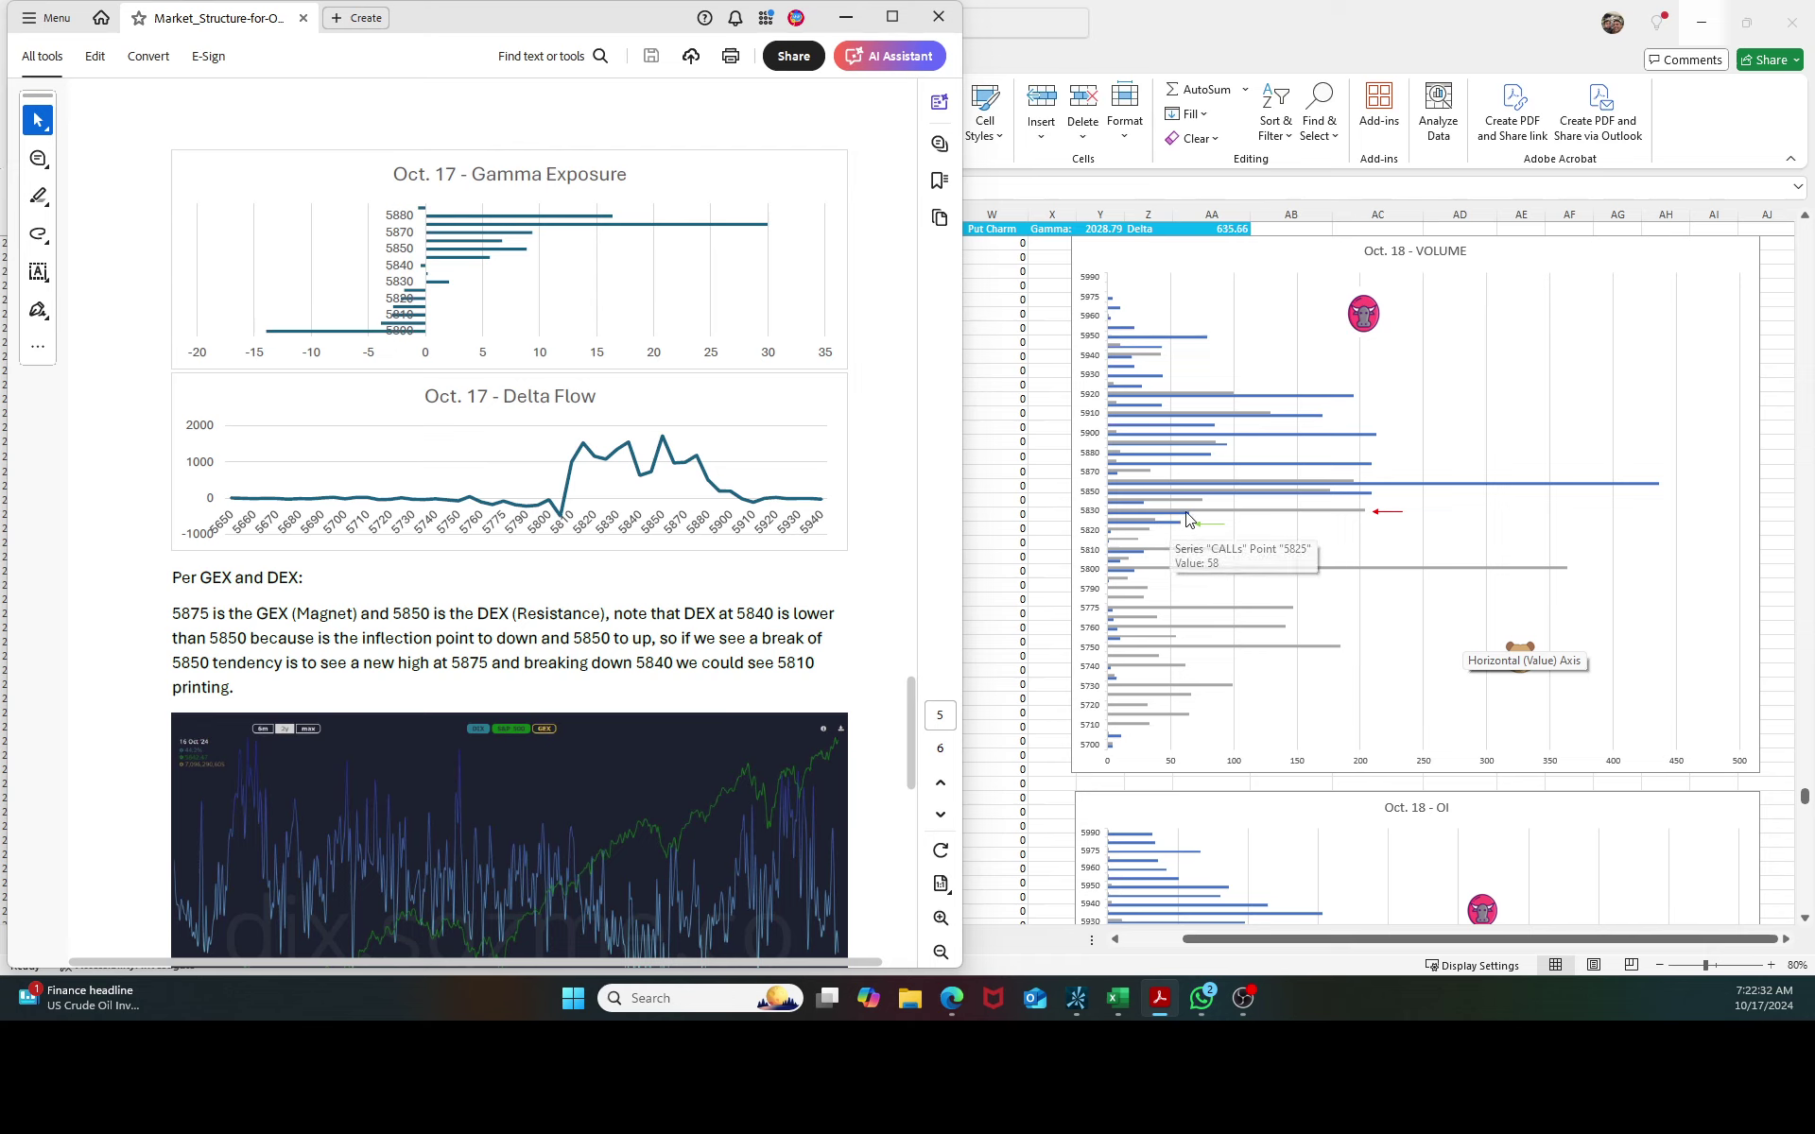
{"action": "left_click_drag", "start_coordinate": [1192, 507], "coordinate": [1194, 507]}
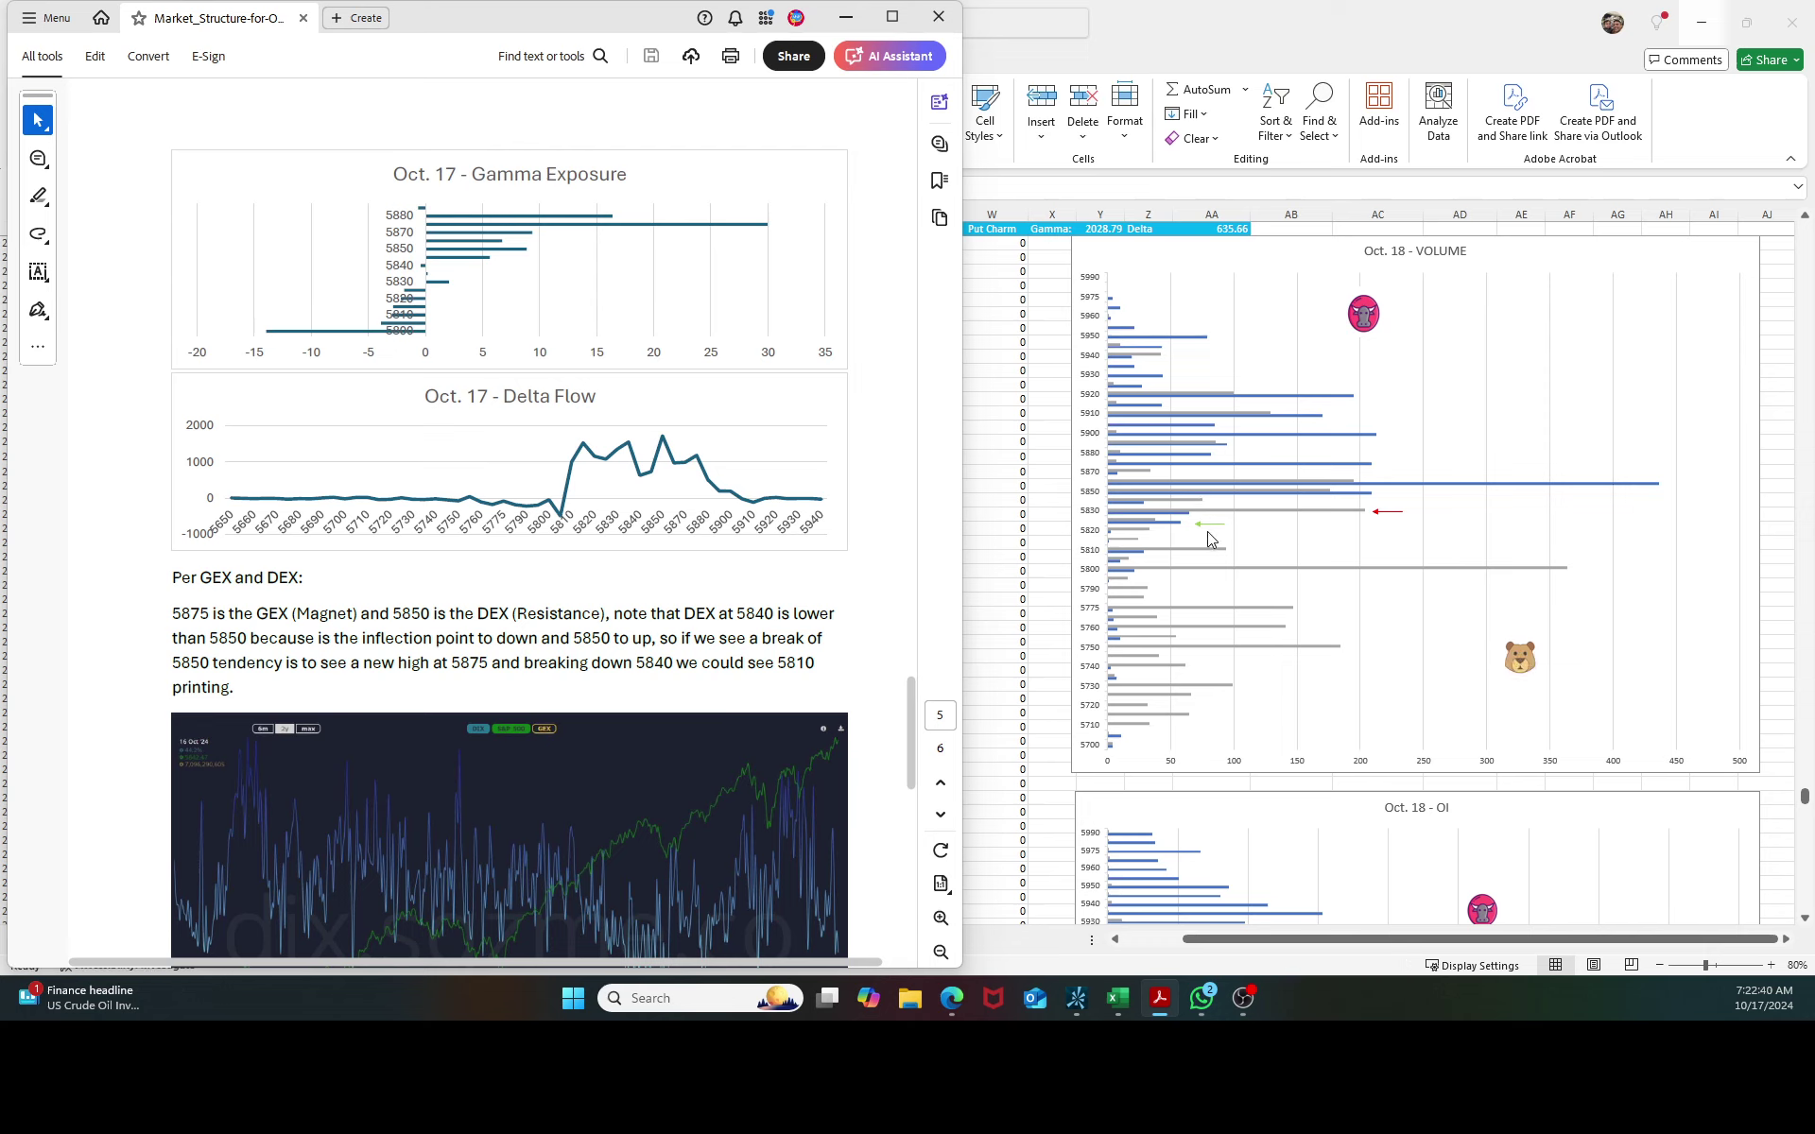
{"action": "mouse_move", "coordinate": [1177, 530]}
Check the Oct. 18 OI chart, and compare the PDF's Oct. 17 Volume chart and notes with the workbook's Oct. 18 Volume chart.
{"action": "scroll", "coordinate": [1518, 634], "scroll_direction": "down", "scroll_amount": 2}
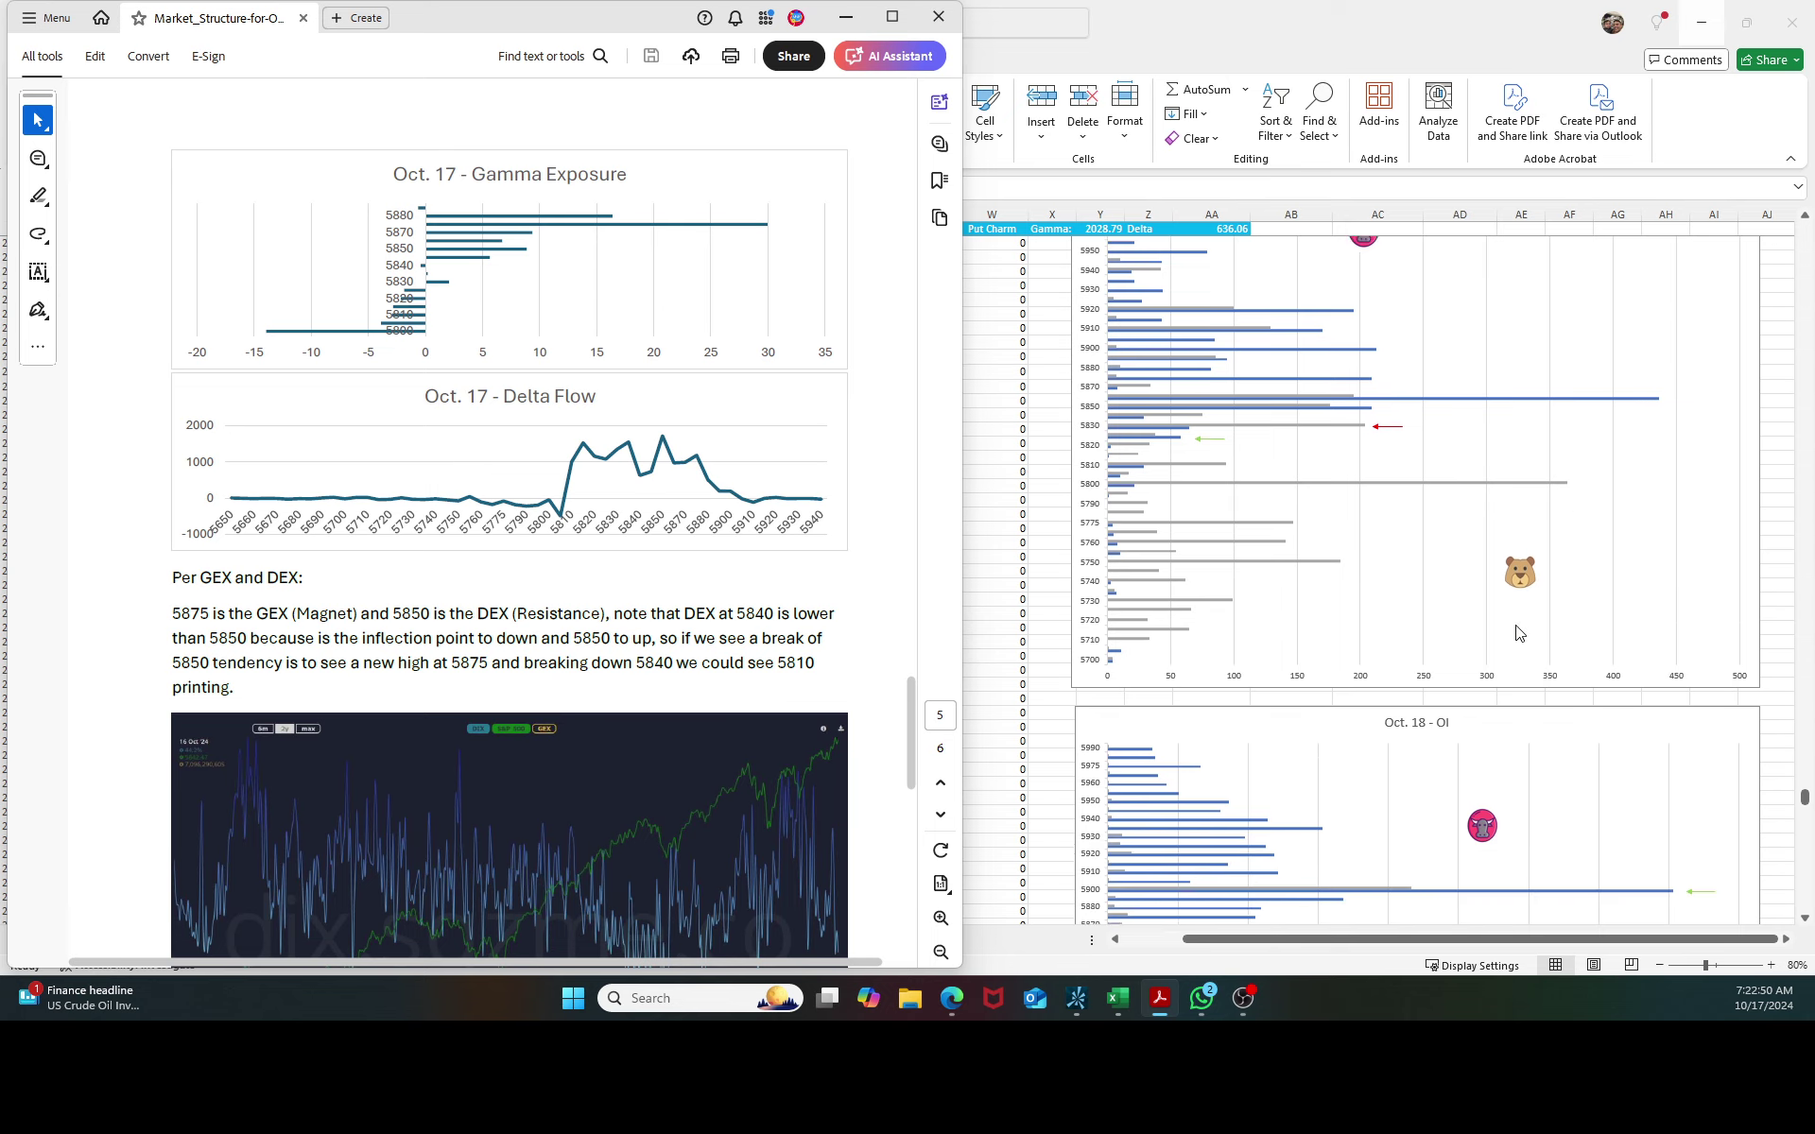
{"action": "scroll", "coordinate": [1517, 633], "scroll_direction": "down", "scroll_amount": 8}
{"action": "scroll", "coordinate": [586, 562], "scroll_direction": "up", "scroll_amount": 6}
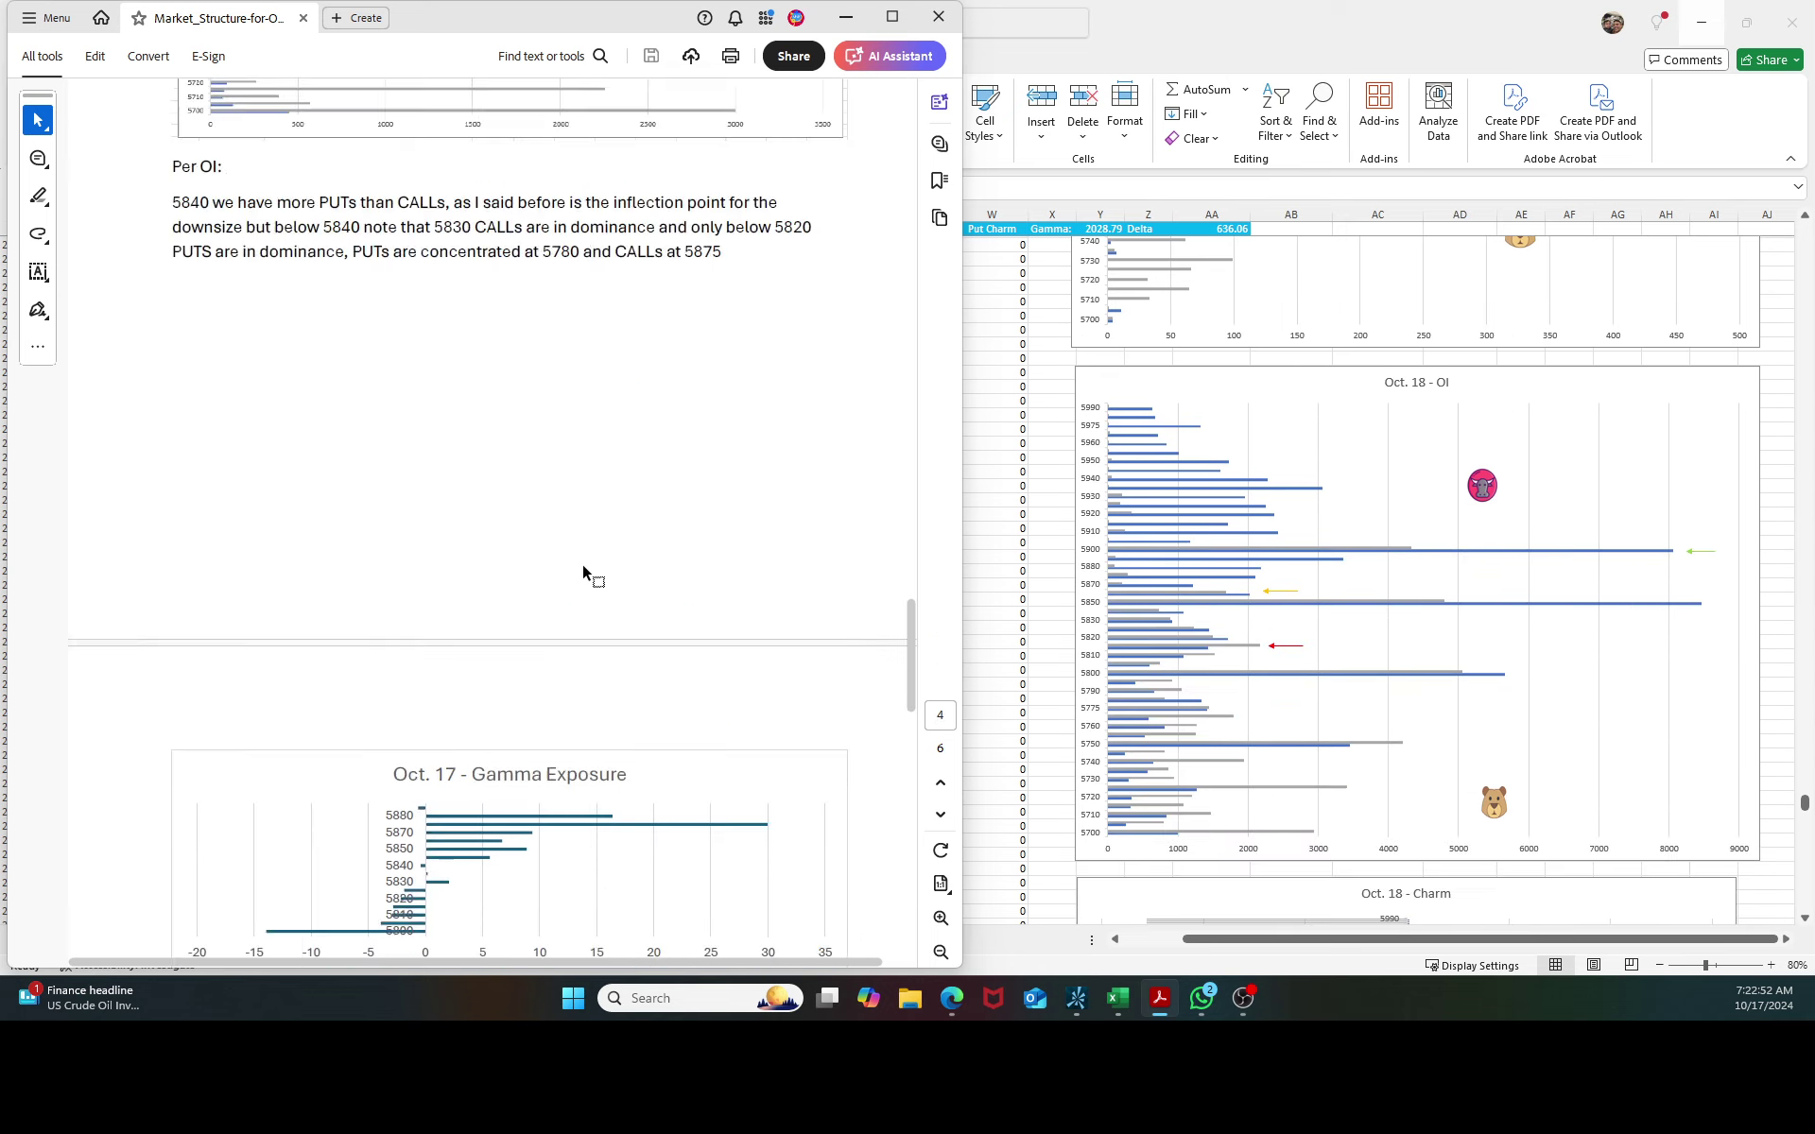
{"action": "scroll", "coordinate": [583, 566], "scroll_direction": "up", "scroll_amount": 10}
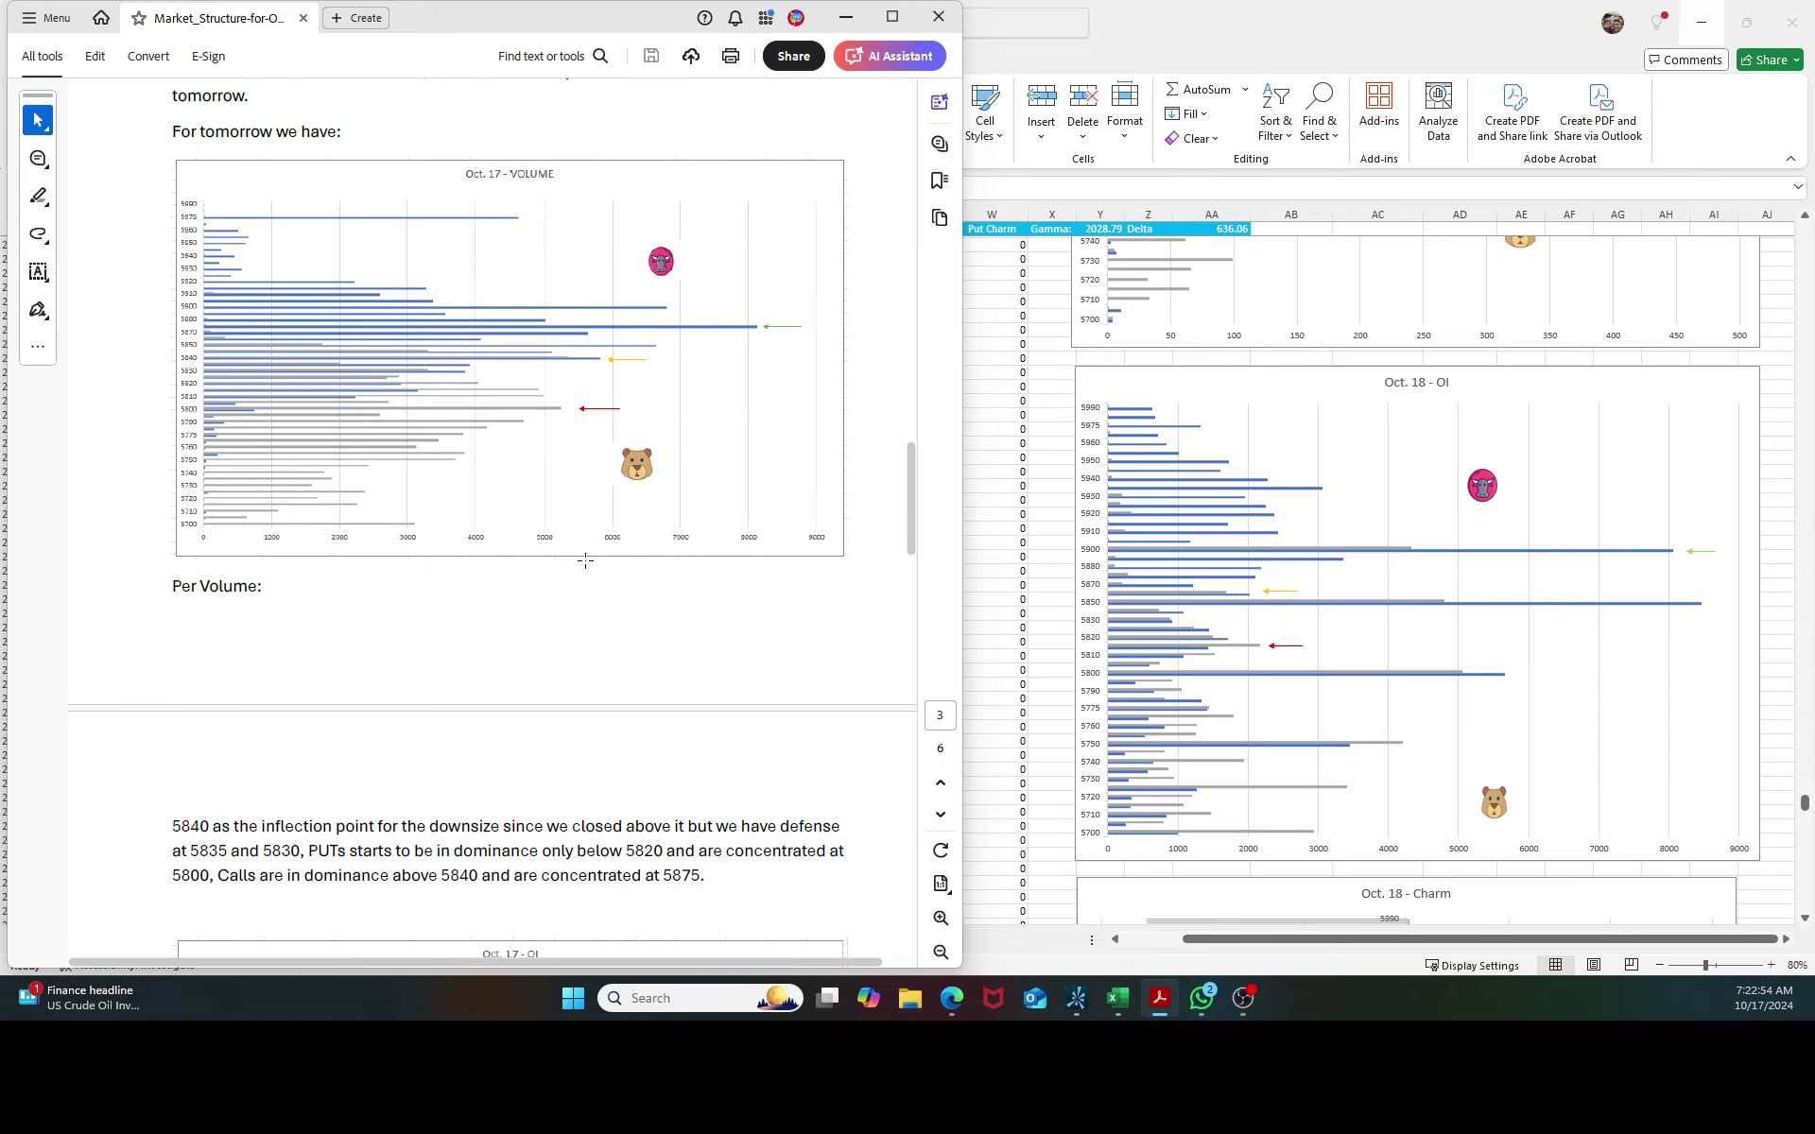
{"action": "scroll", "coordinate": [1244, 616], "scroll_direction": "up", "scroll_amount": 5}
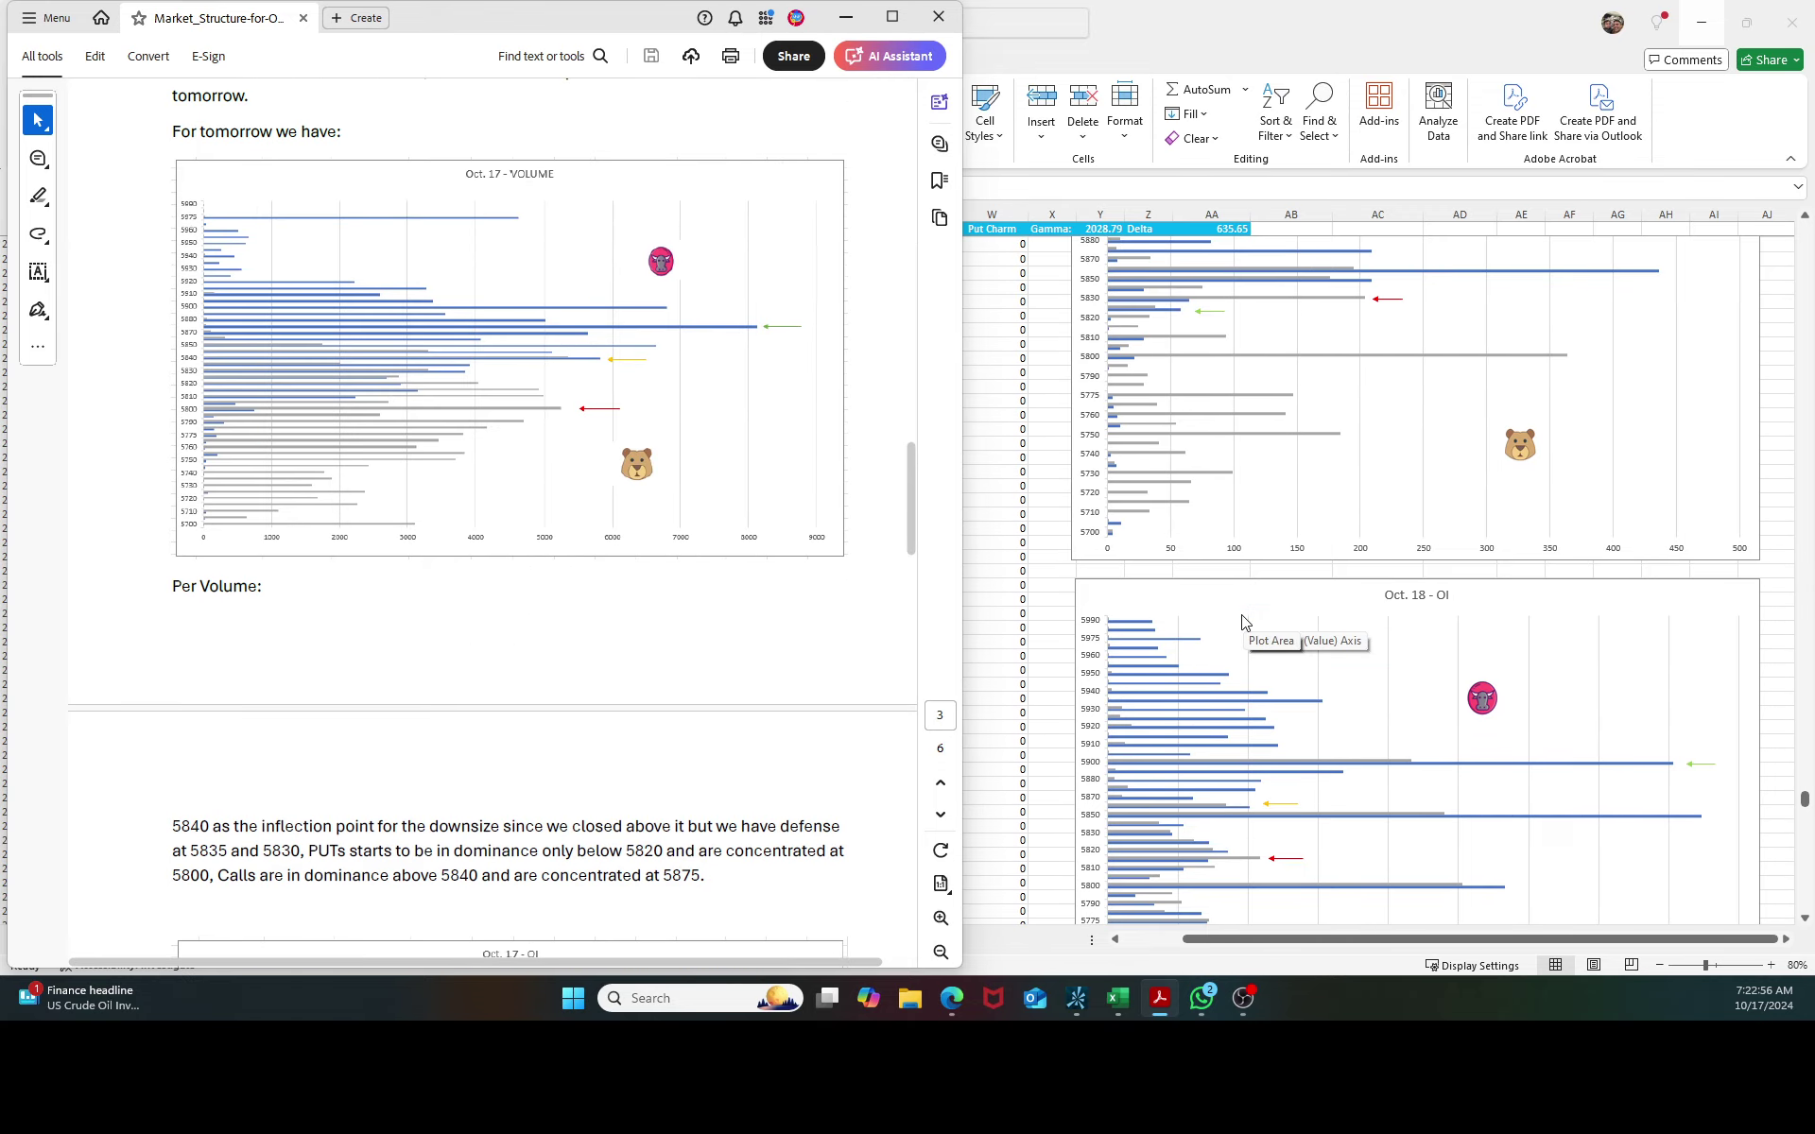
{"action": "scroll", "coordinate": [1244, 617], "scroll_direction": "up", "scroll_amount": 6}
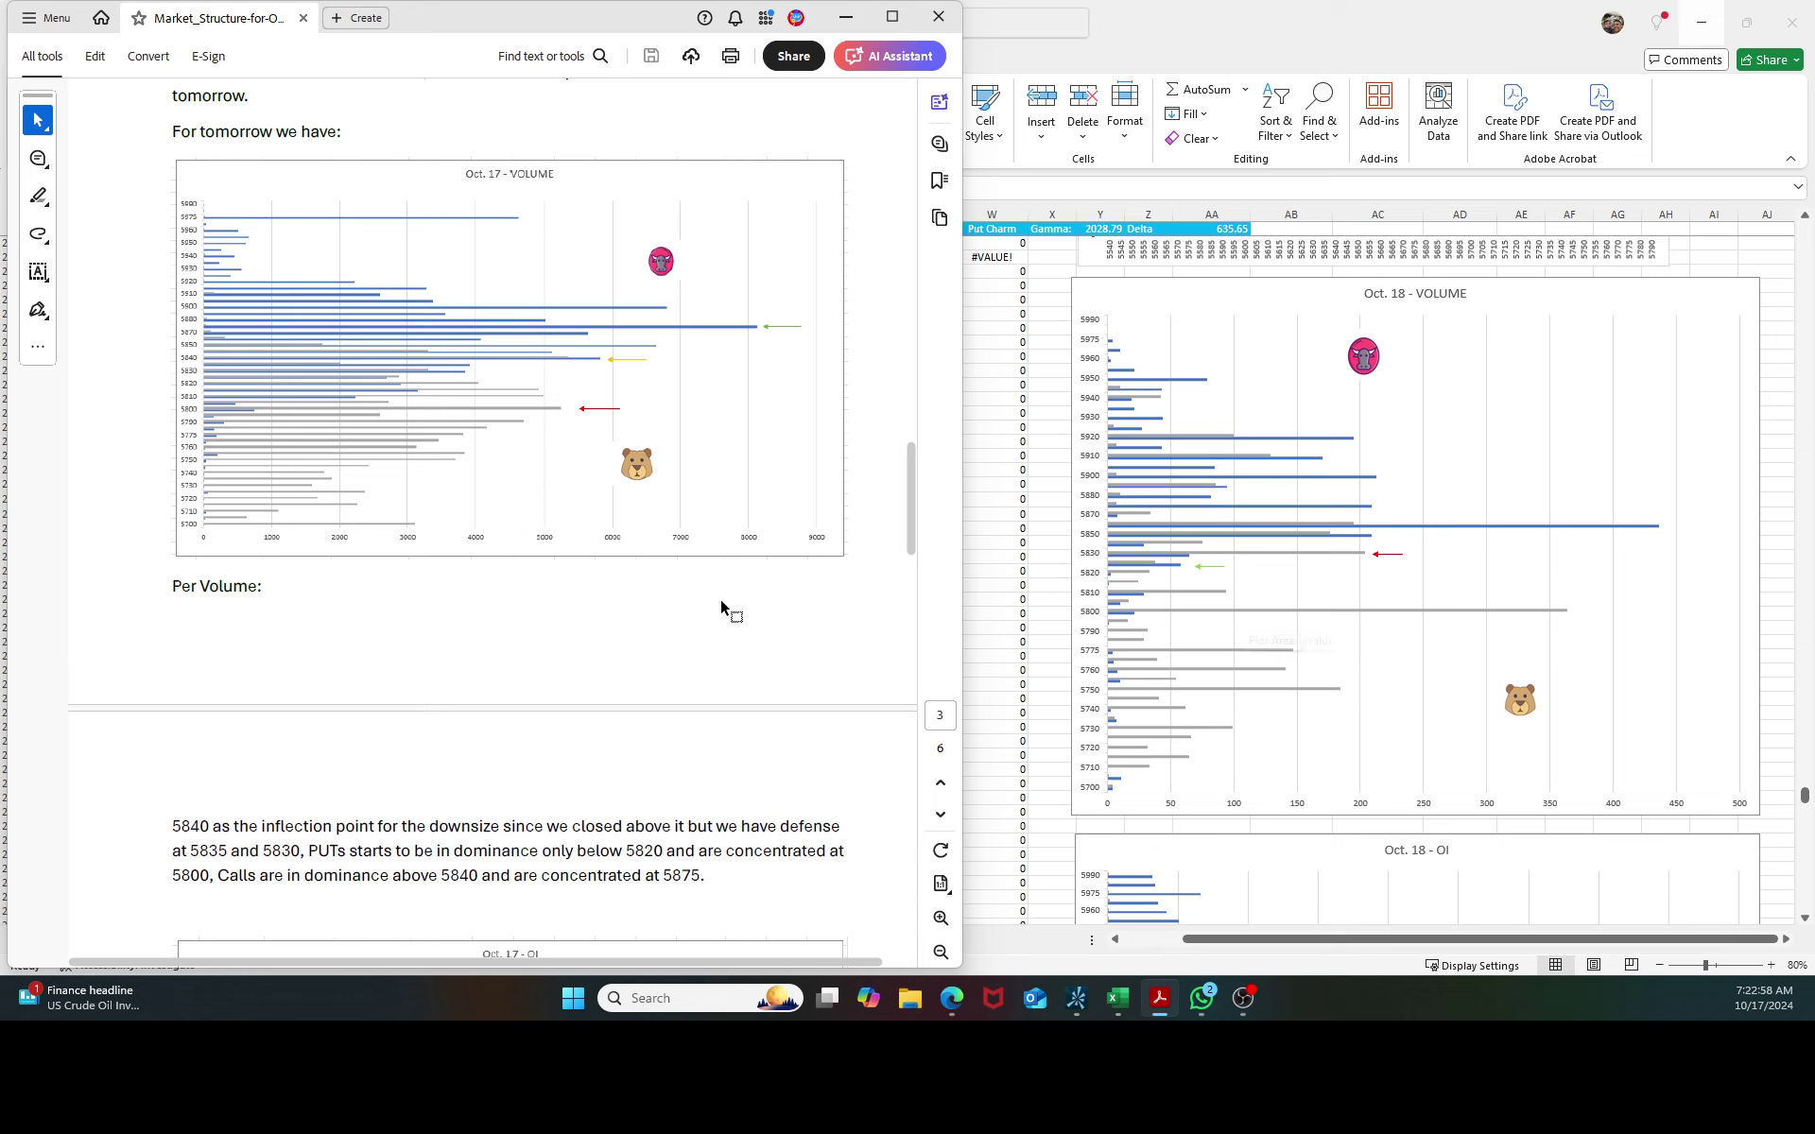
{"action": "scroll", "coordinate": [721, 606], "scroll_direction": "up", "scroll_amount": 2}
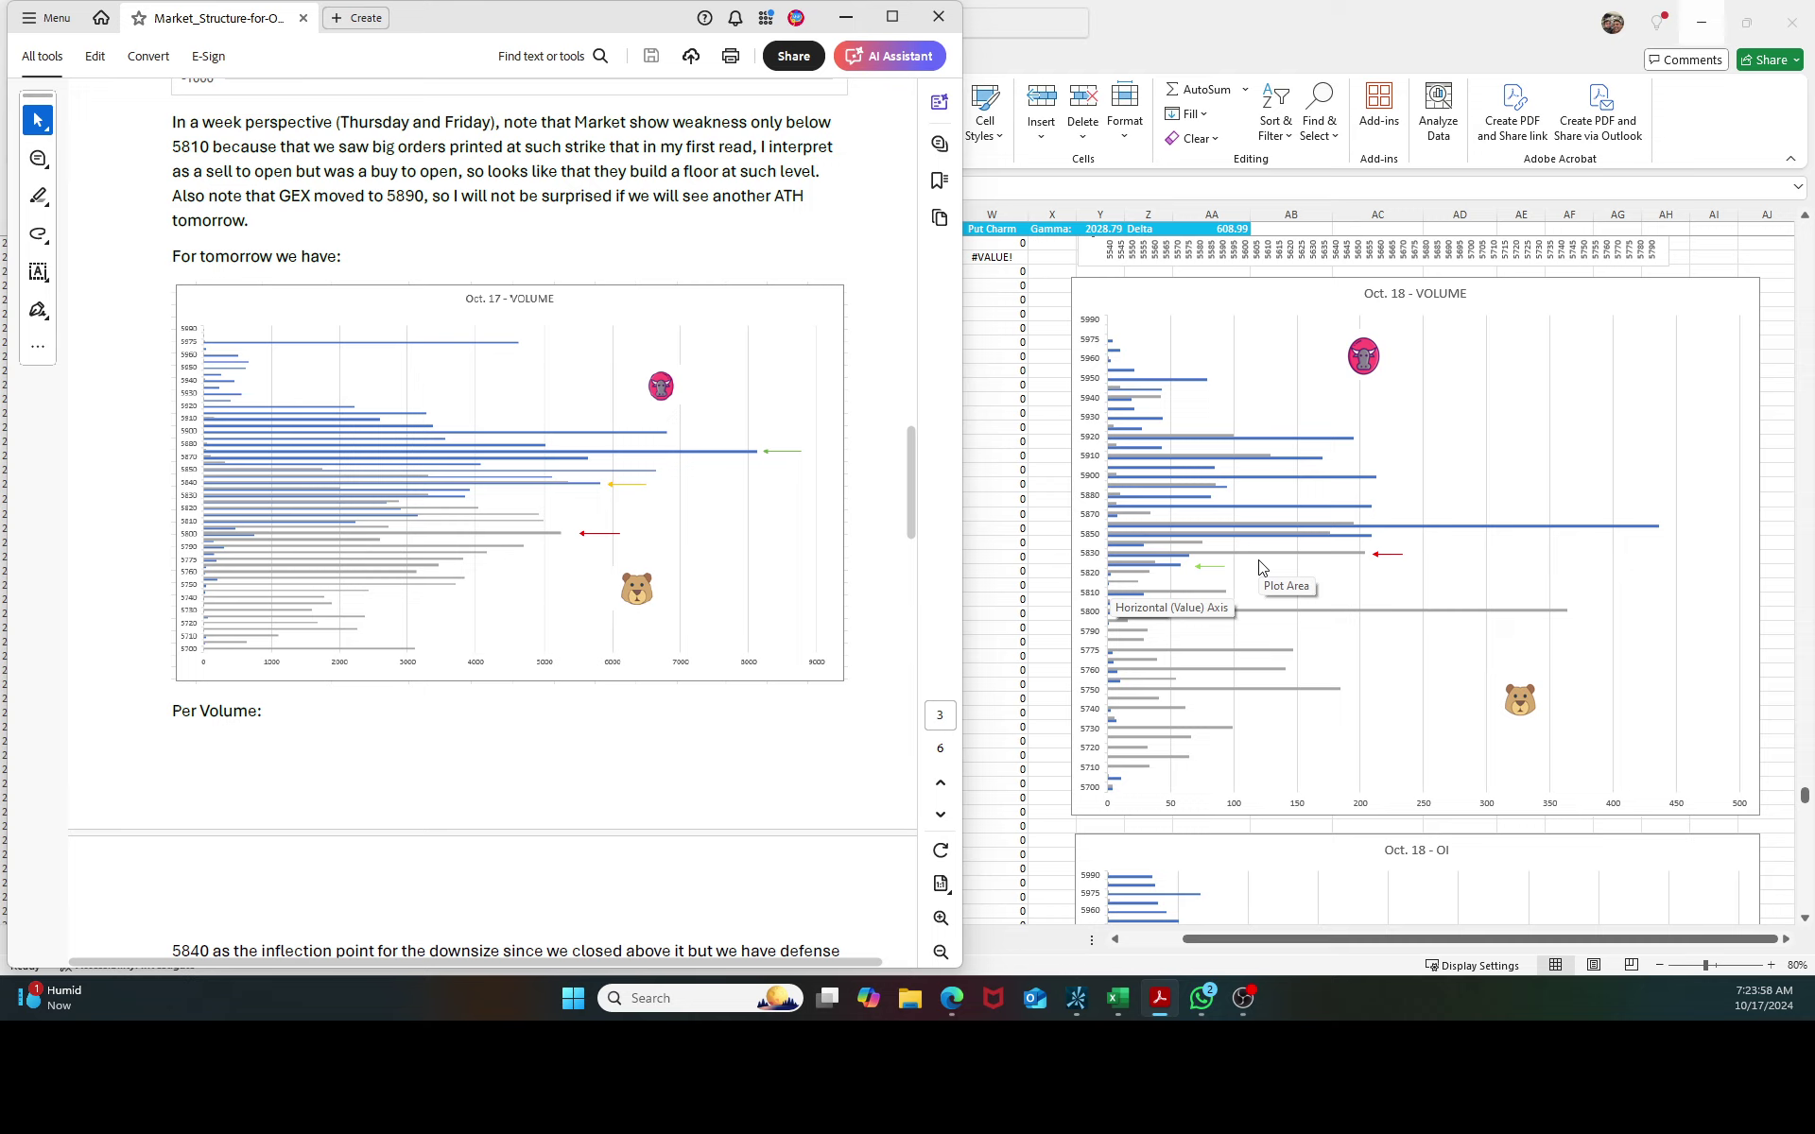
Inspect the values at strikes 5830 and 5840 in the workbook's Oct. 18 Delta Flow chart.
{"action": "mouse_move", "coordinate": [1143, 547]}
{"action": "scroll", "coordinate": [1509, 639], "scroll_direction": "up", "scroll_amount": 10}
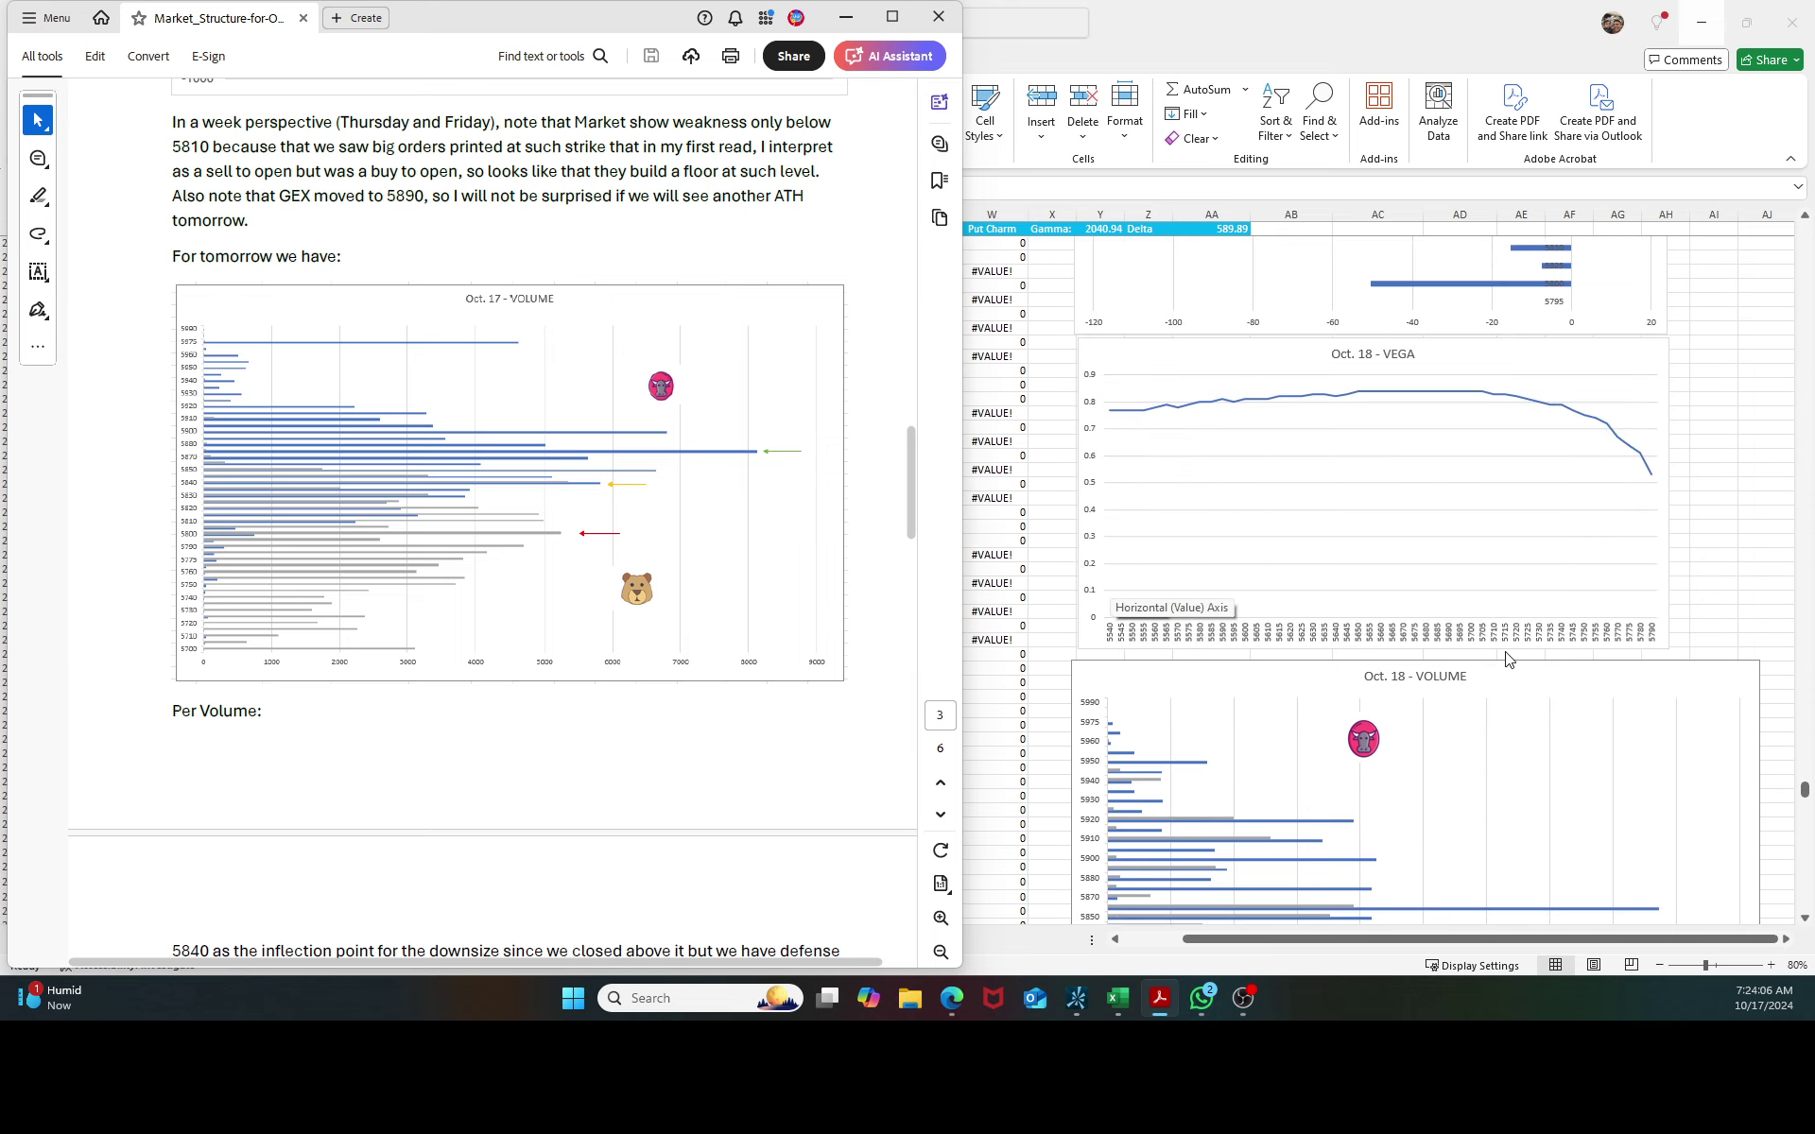
{"action": "scroll", "coordinate": [1506, 659], "scroll_direction": "up", "scroll_amount": 10}
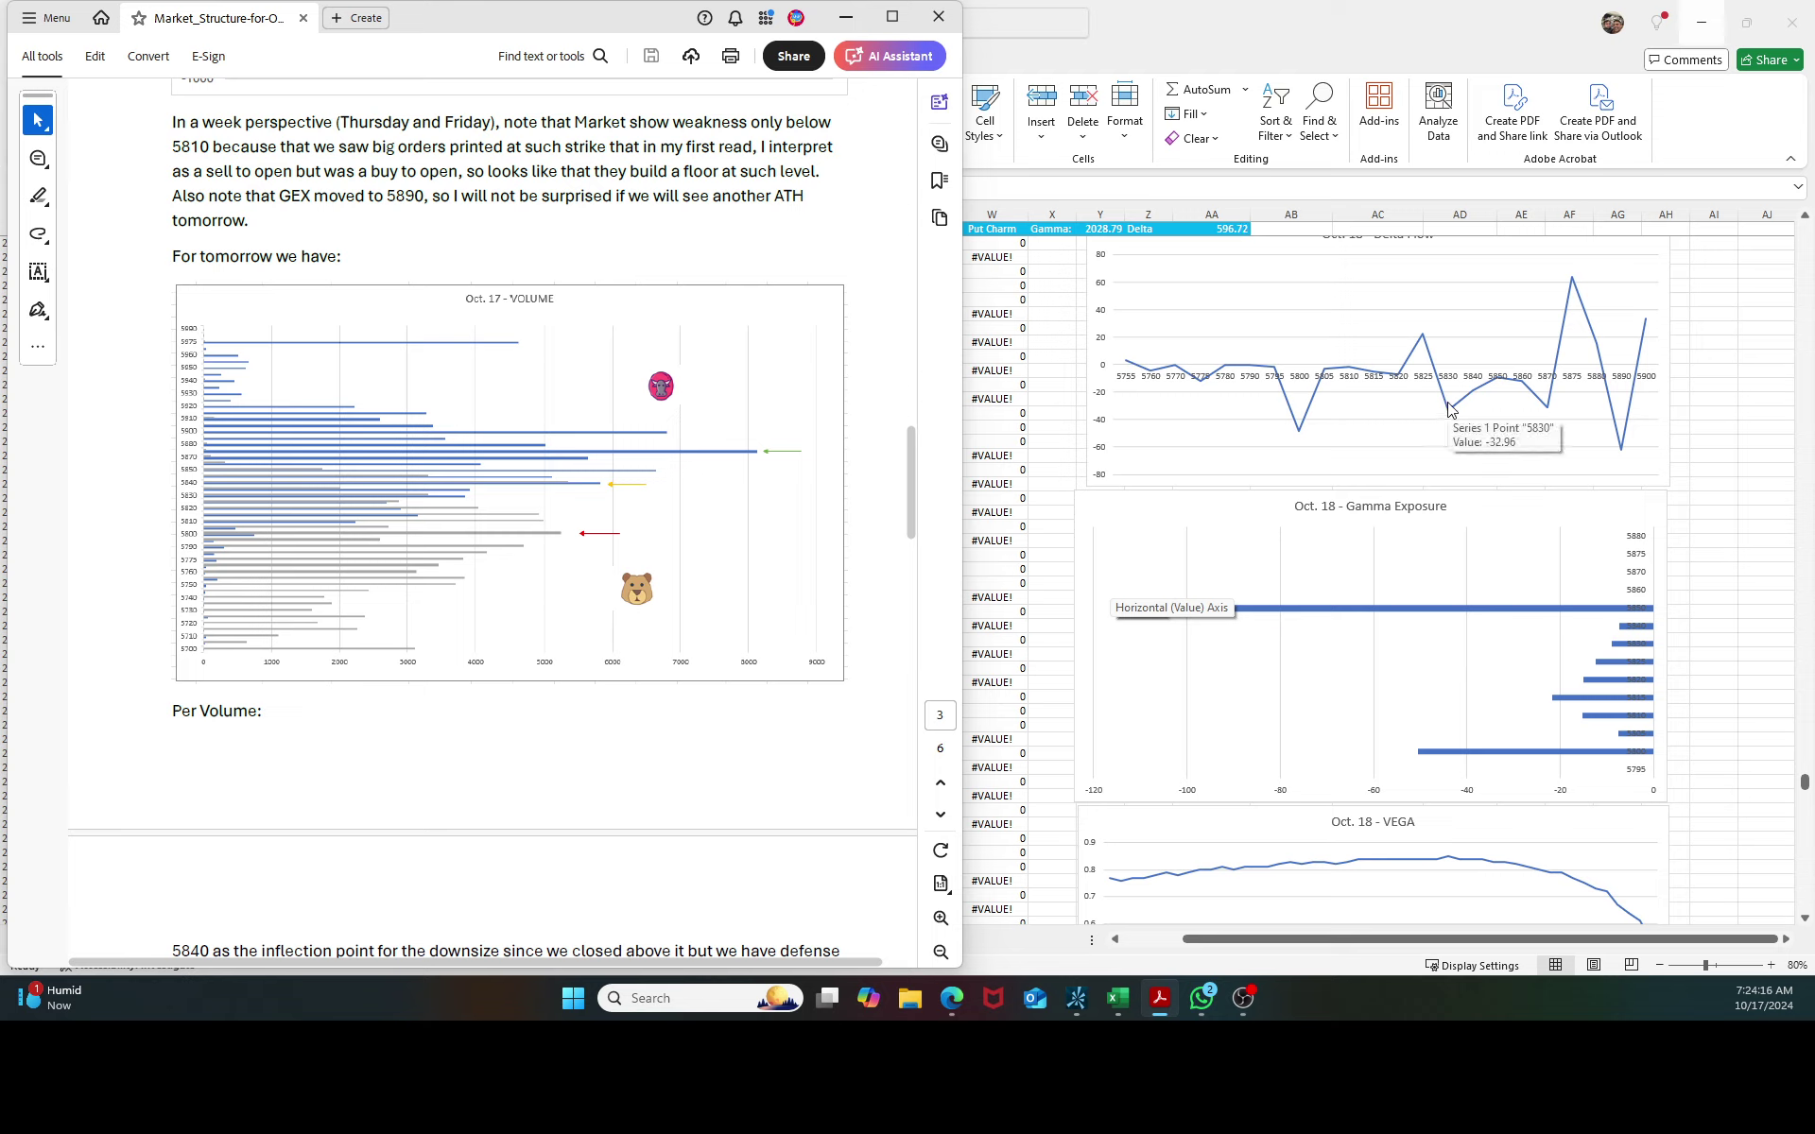
{"action": "mouse_move", "coordinate": [1453, 411]}
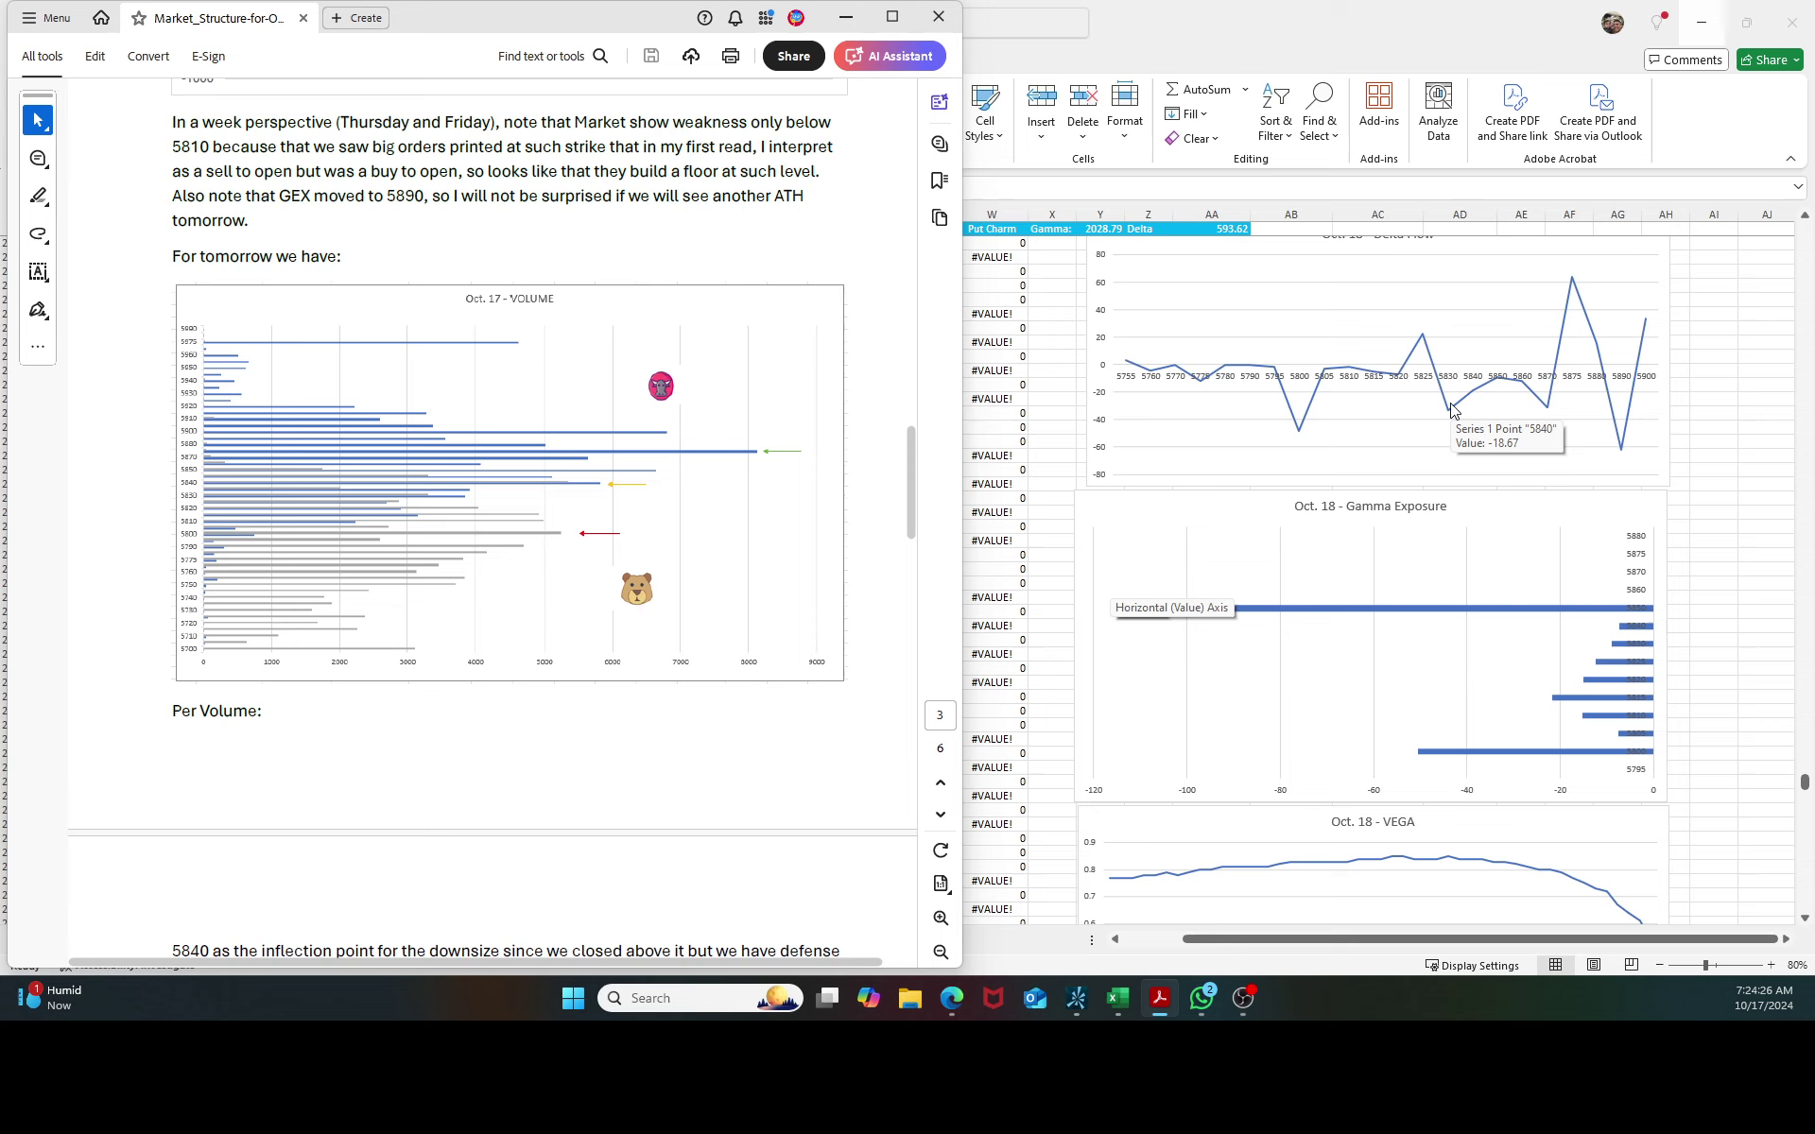
Recheck the calls value at strike 5825 in the workbook's Oct. 18 Volume chart.
{"action": "scroll", "coordinate": [1362, 700], "scroll_direction": "down", "scroll_amount": 10}
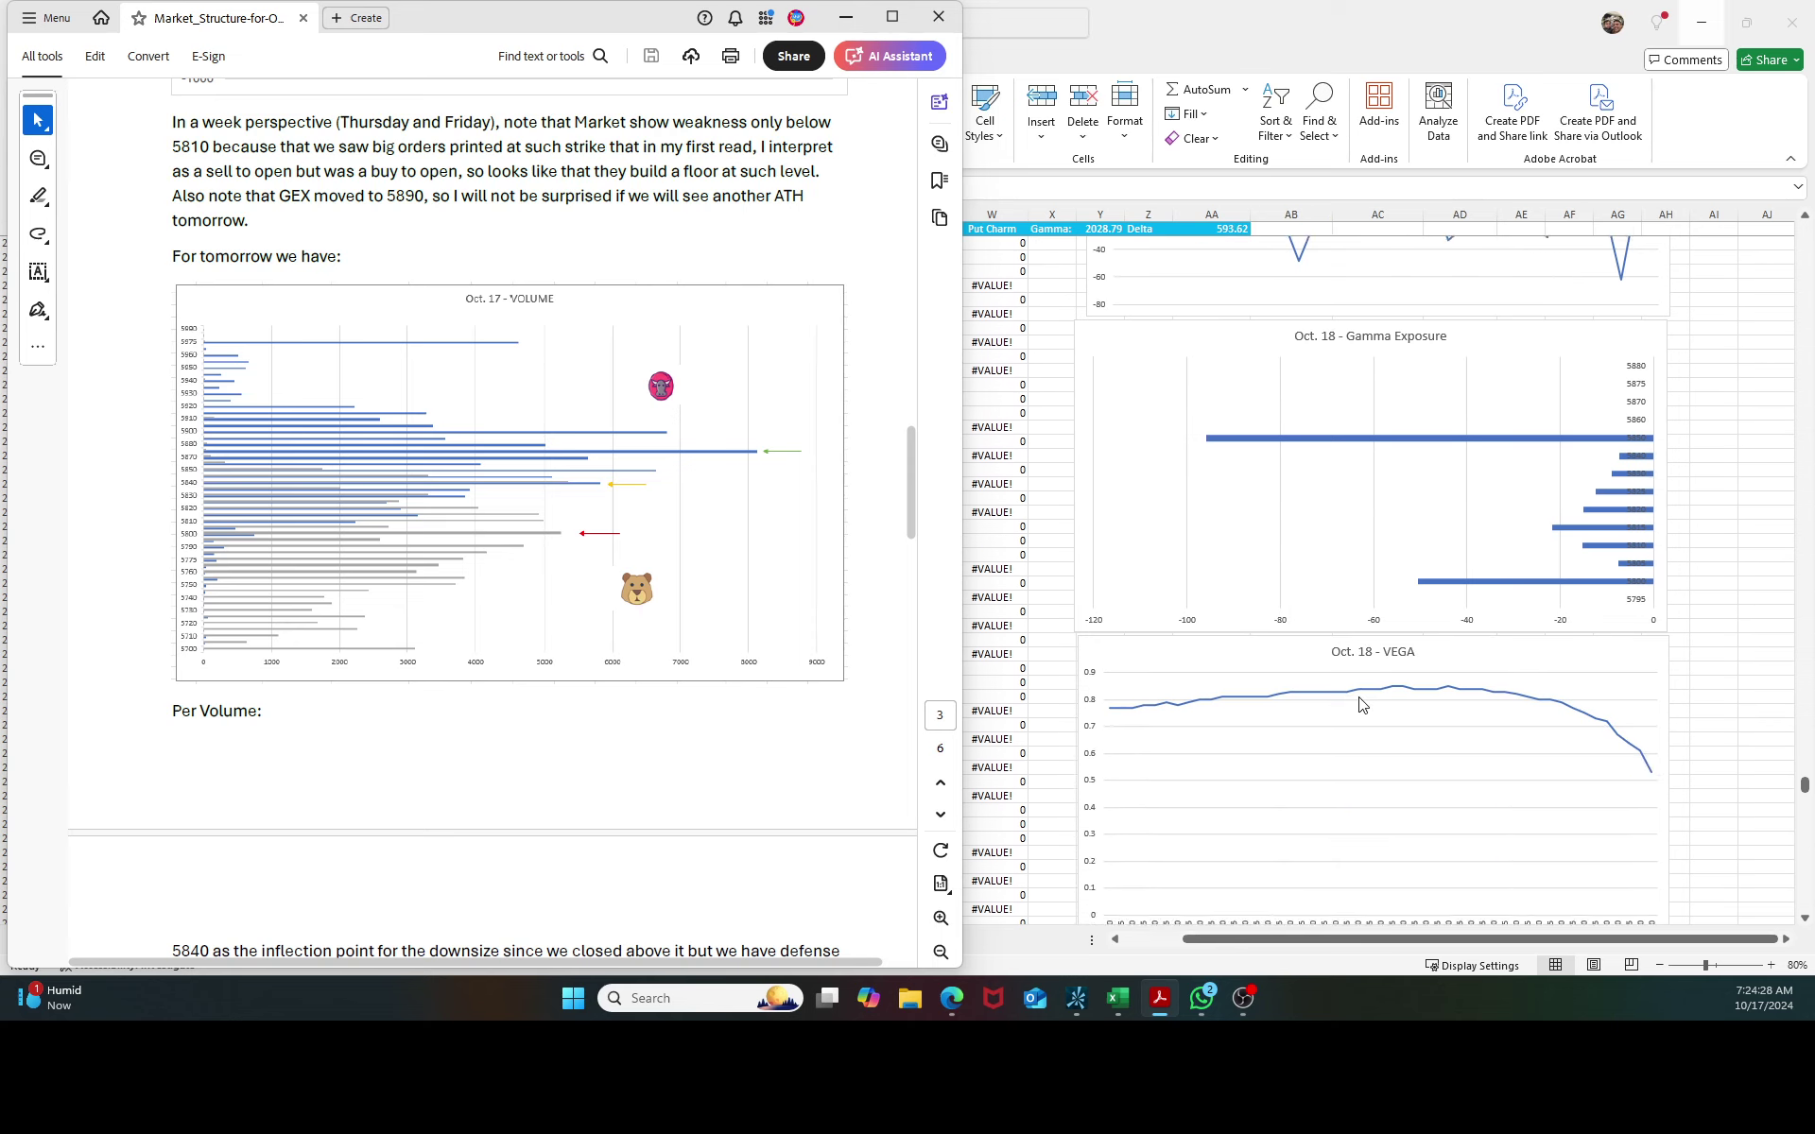
{"action": "scroll", "coordinate": [1361, 704], "scroll_direction": "down", "scroll_amount": 7}
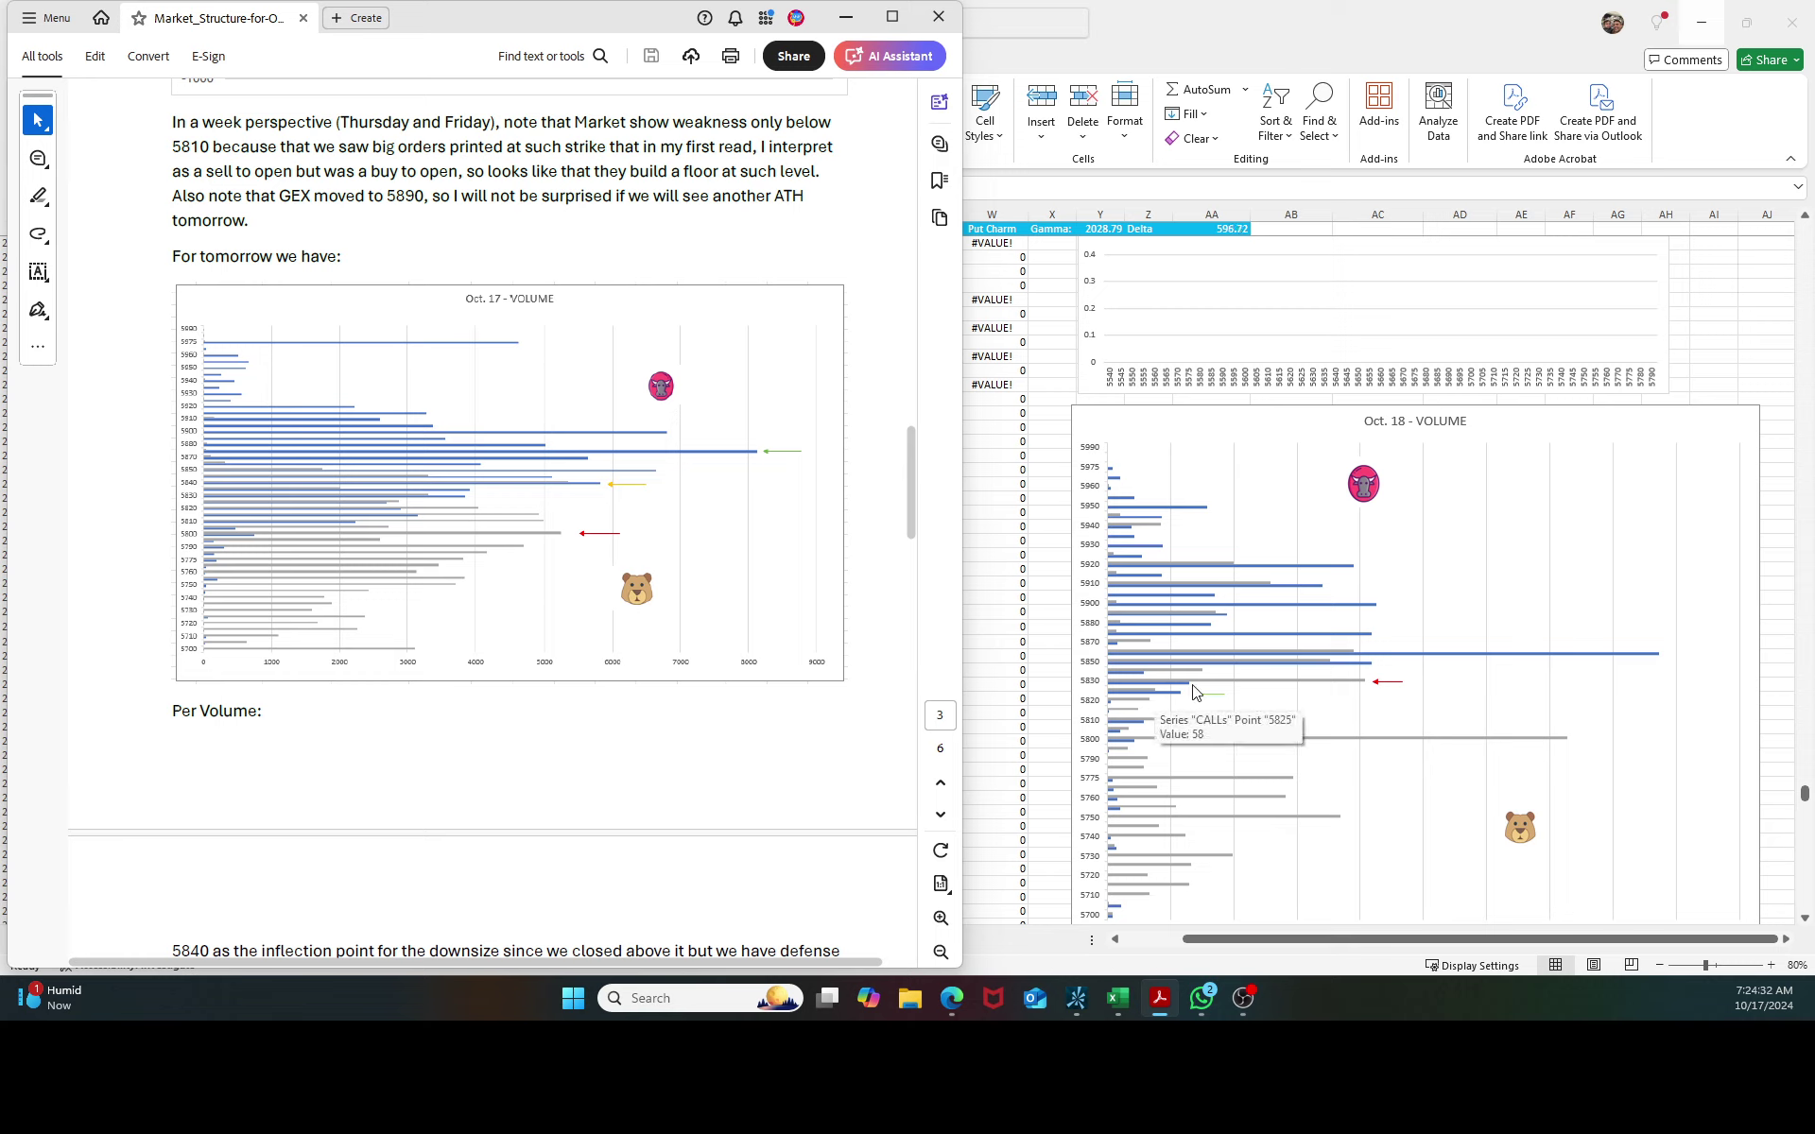
{"action": "mouse_move", "coordinate": [1194, 691]}
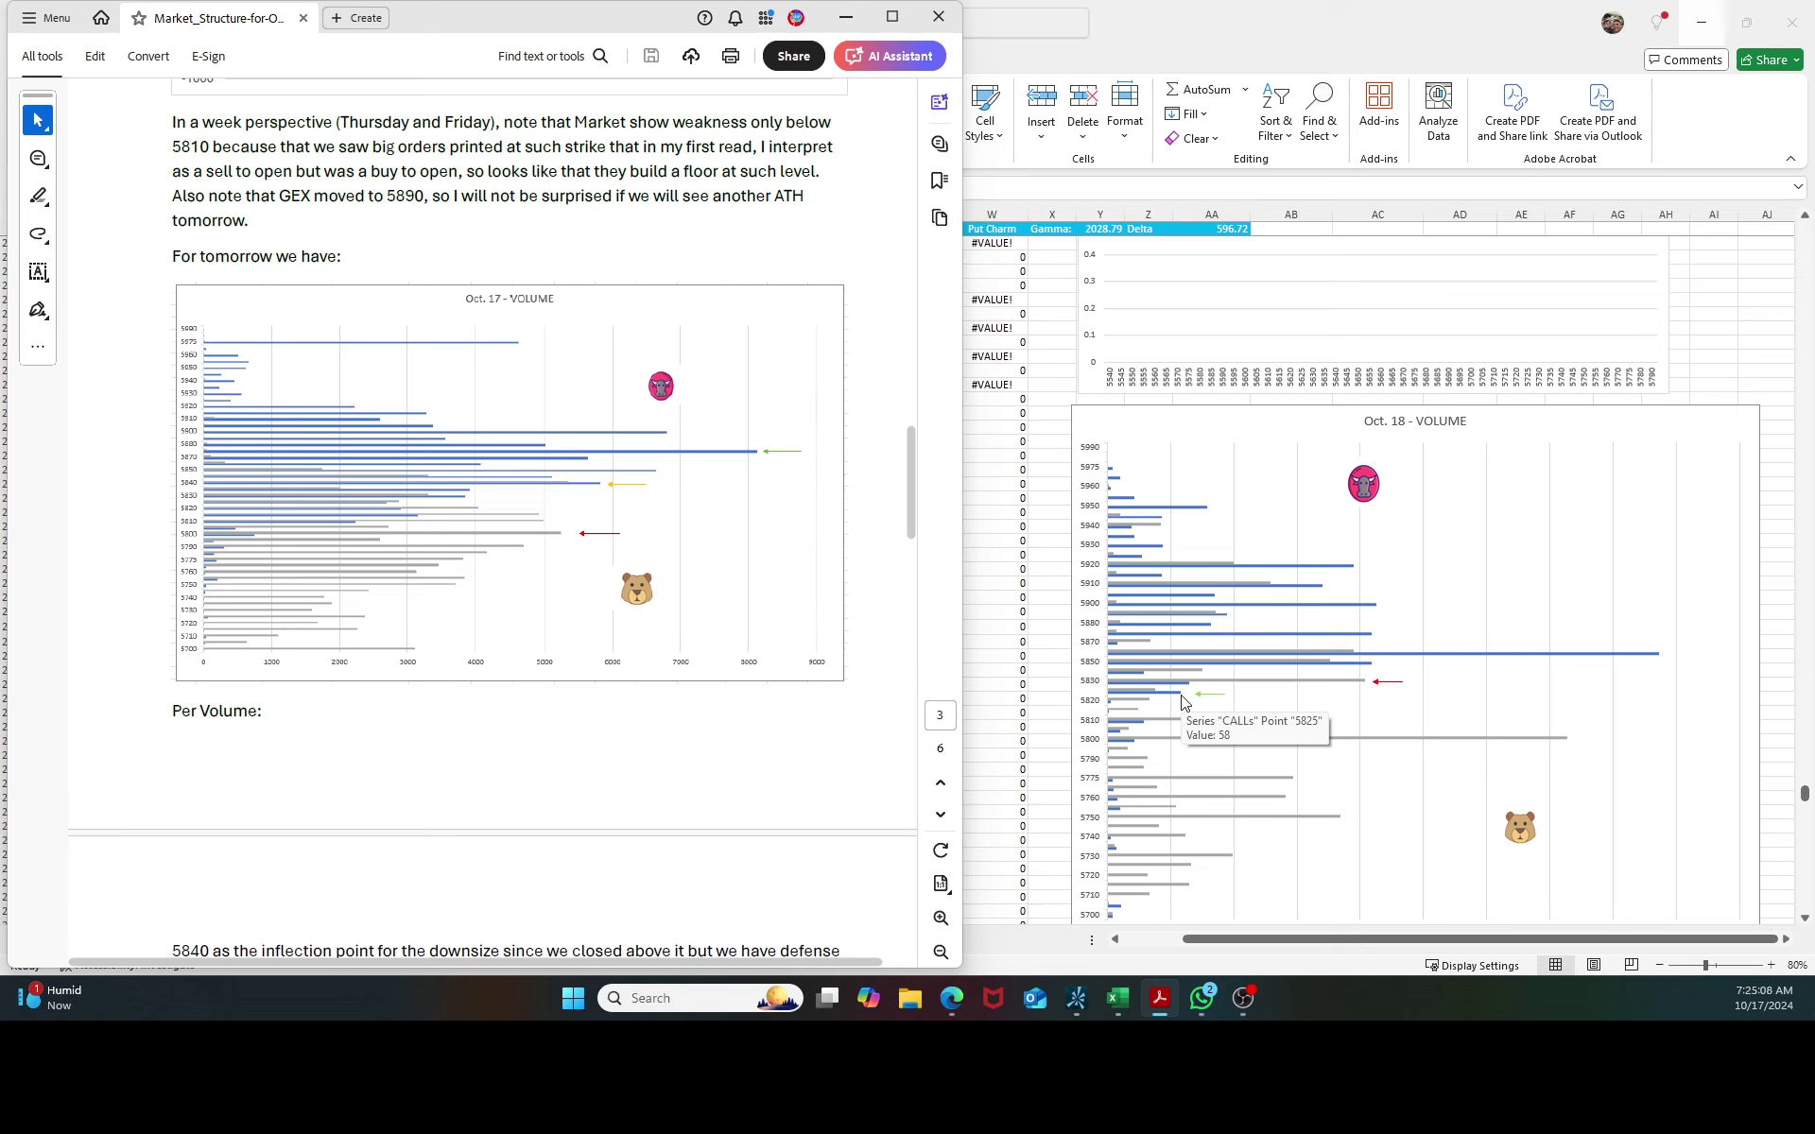
Examine the strikes below 5850 in the workbook's Oct. 18 OI chart.
{"action": "scroll", "coordinate": [1181, 701], "scroll_direction": "down", "scroll_amount": 3}
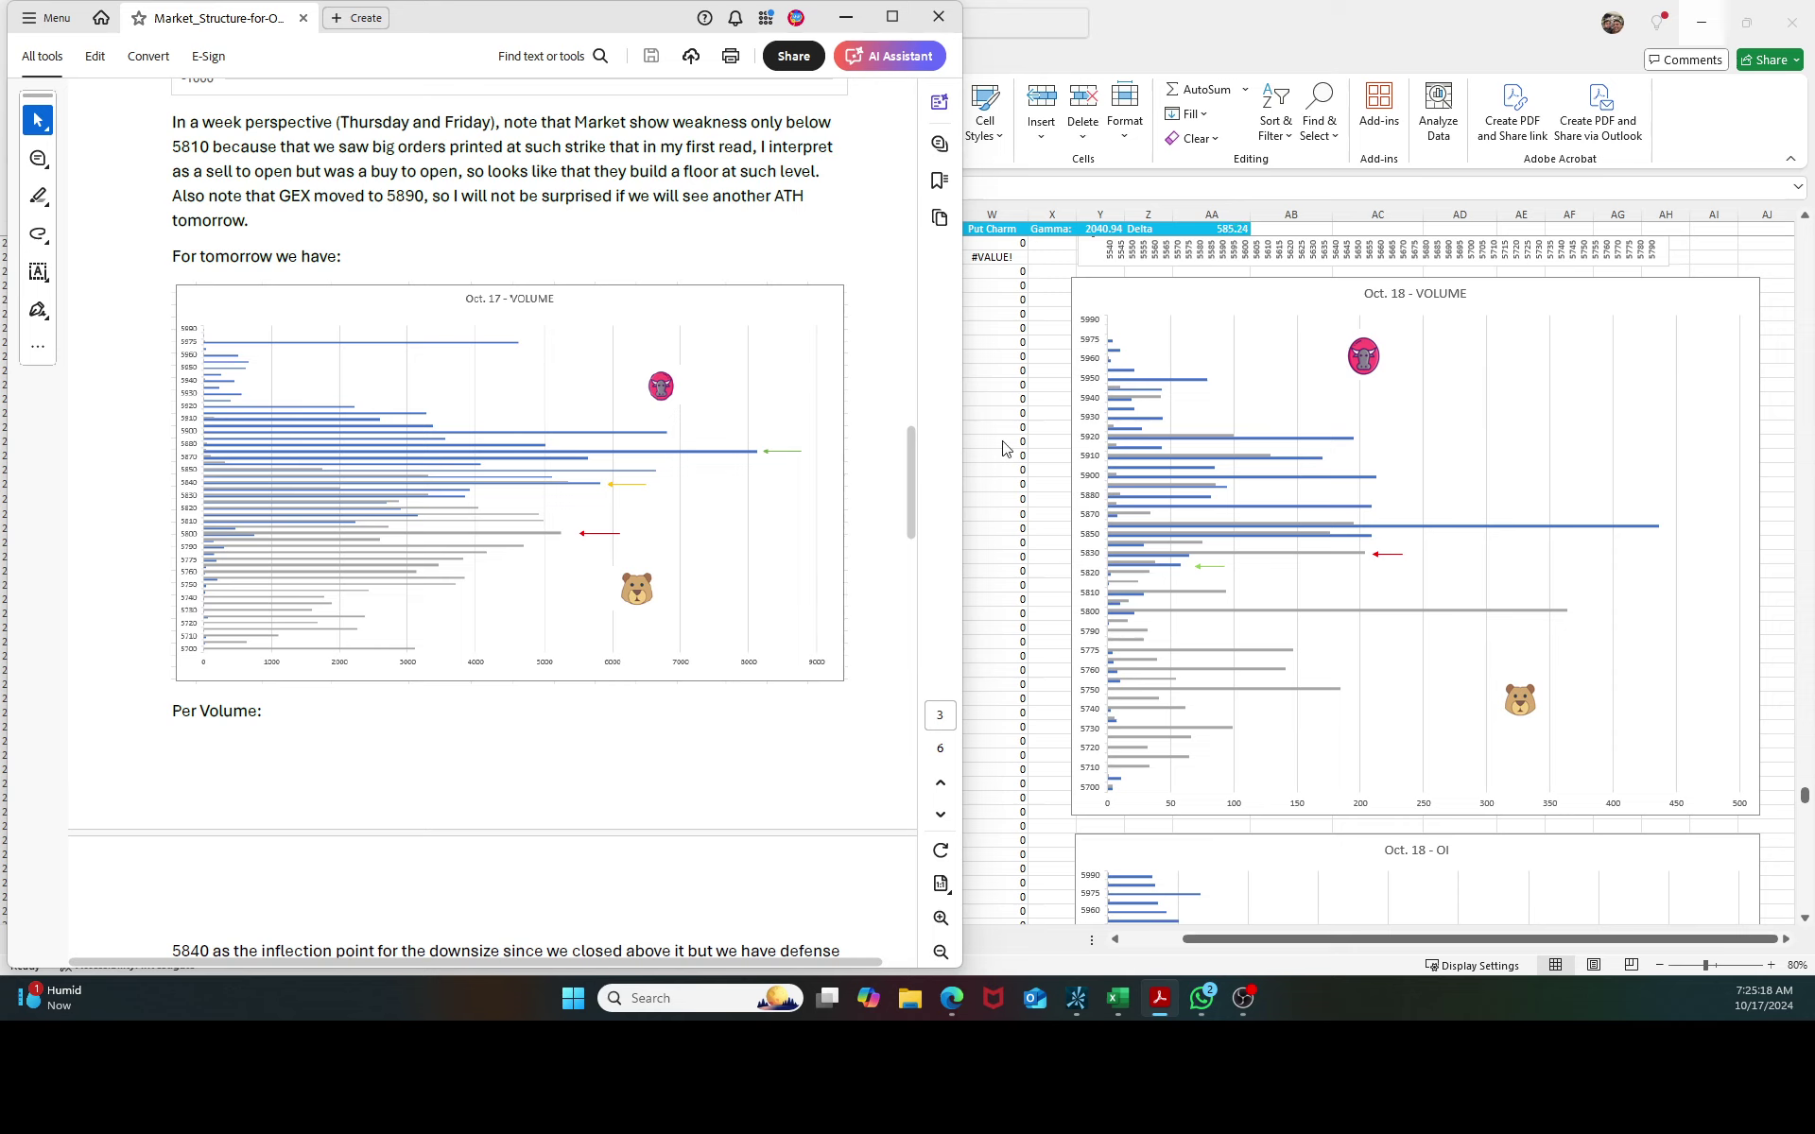
{"action": "scroll", "coordinate": [1276, 709], "scroll_direction": "down", "scroll_amount": 9}
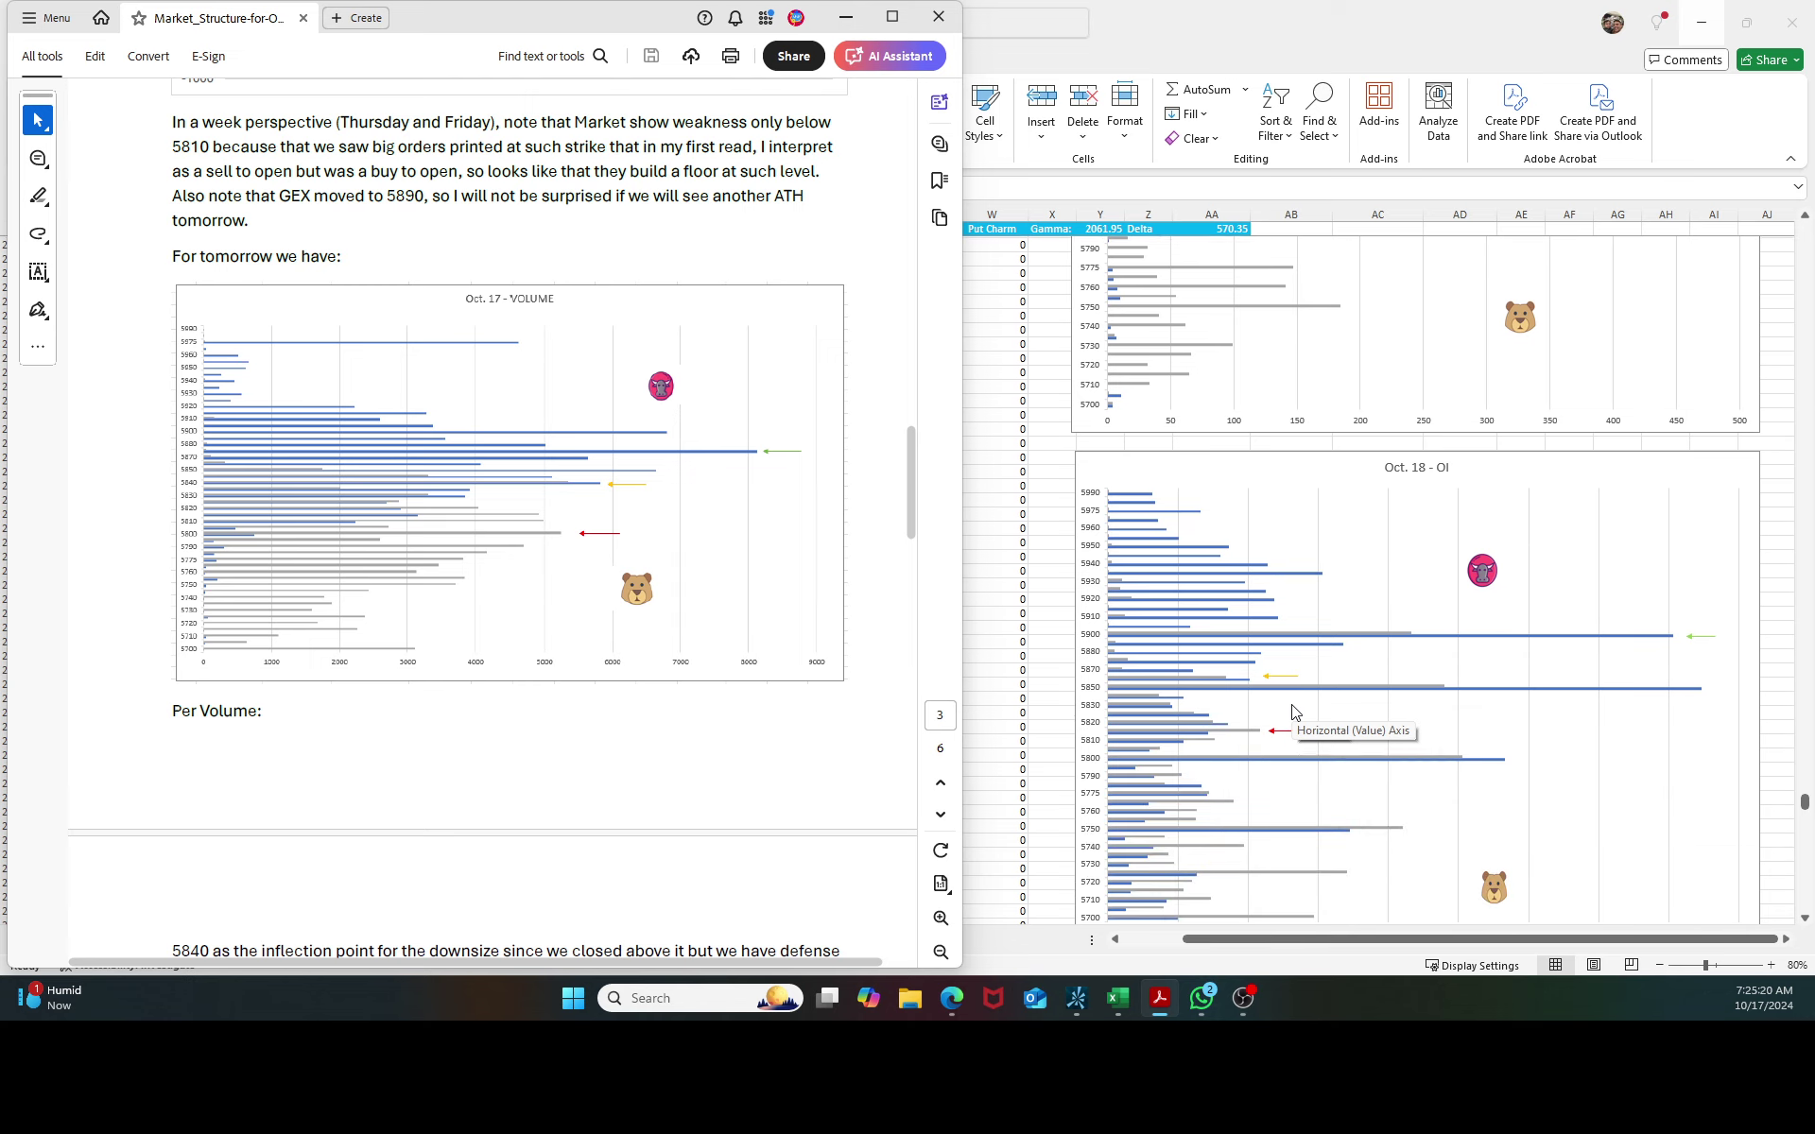
{"action": "scroll", "coordinate": [1292, 711], "scroll_direction": "down", "scroll_amount": 4}
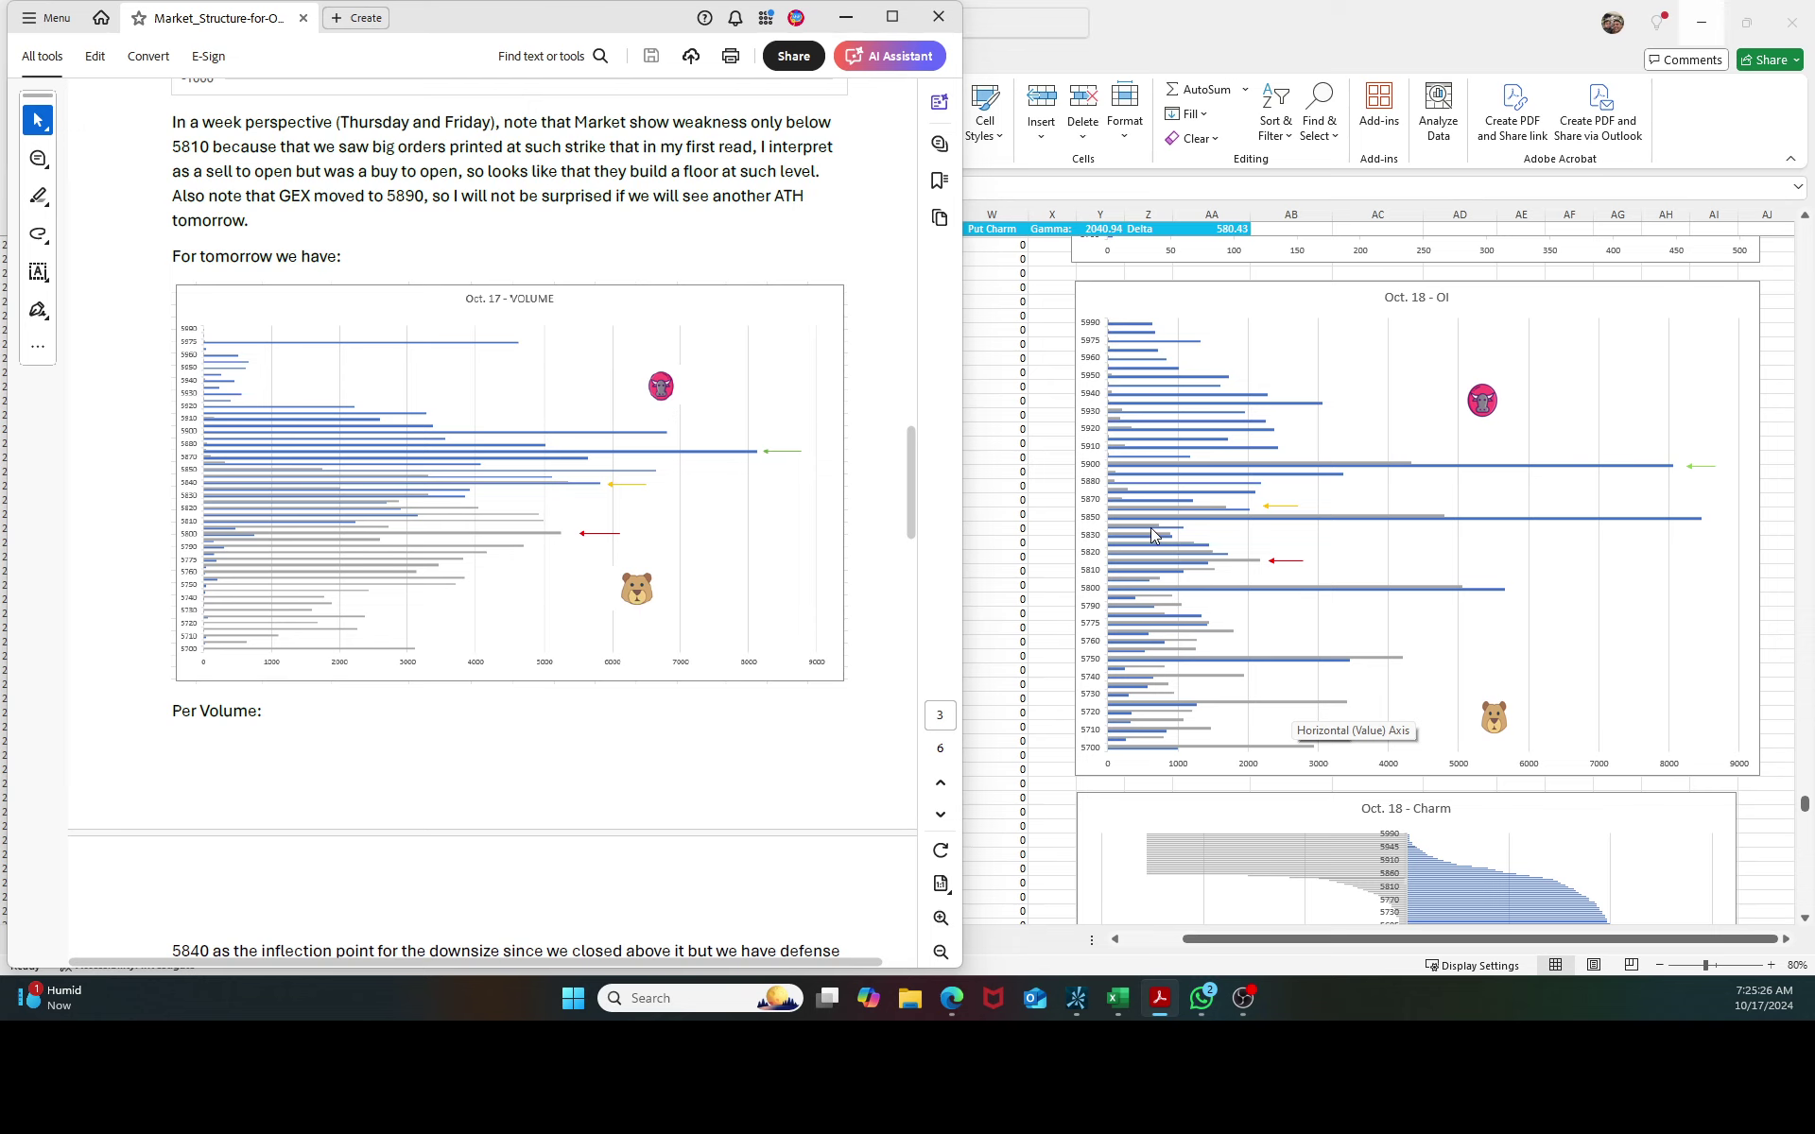
Compare the PDF's Oct. 17 OI chart and Per OI notes with the strikes below 5850 in the workbook's Oct. 18 OI chart.
{"action": "scroll", "coordinate": [856, 514], "scroll_direction": "down", "scroll_amount": 5}
{"action": "scroll", "coordinate": [855, 507], "scroll_direction": "down", "scroll_amount": 7}
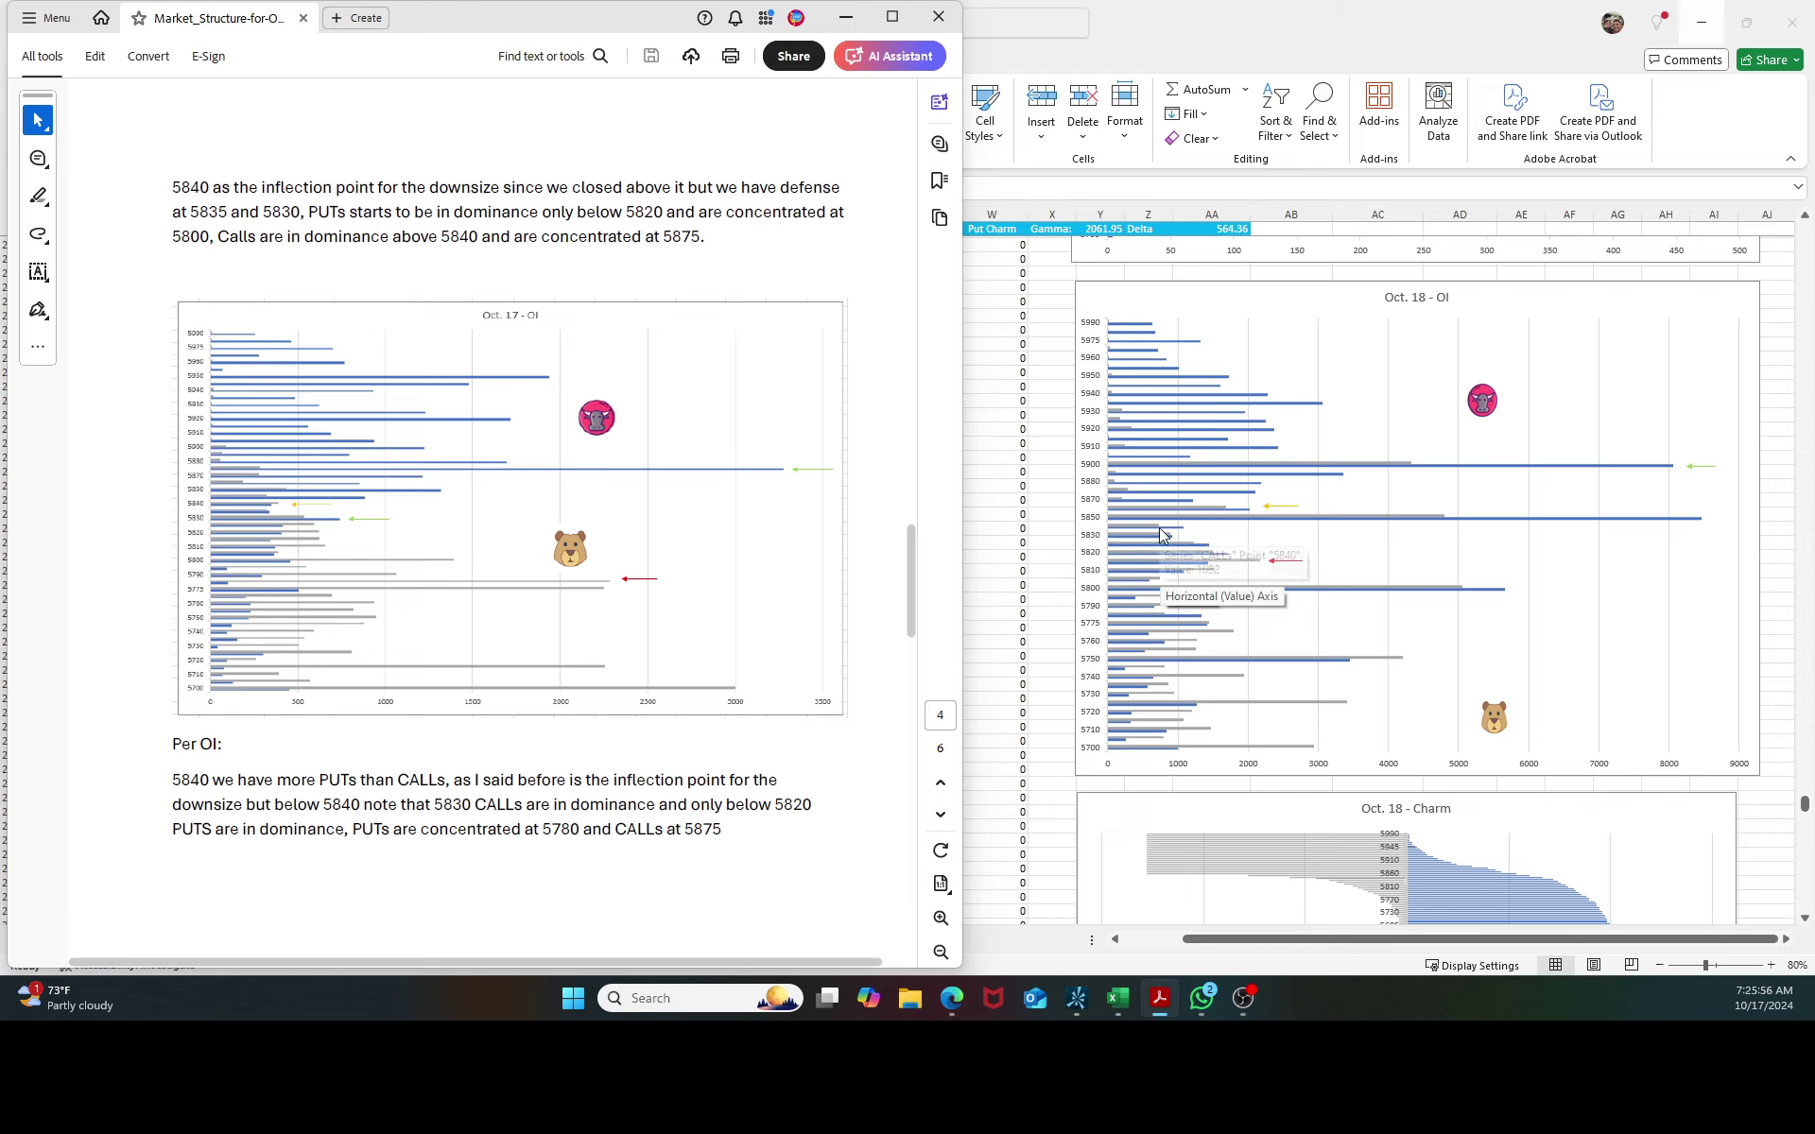
{"action": "mouse_move", "coordinate": [1154, 535]}
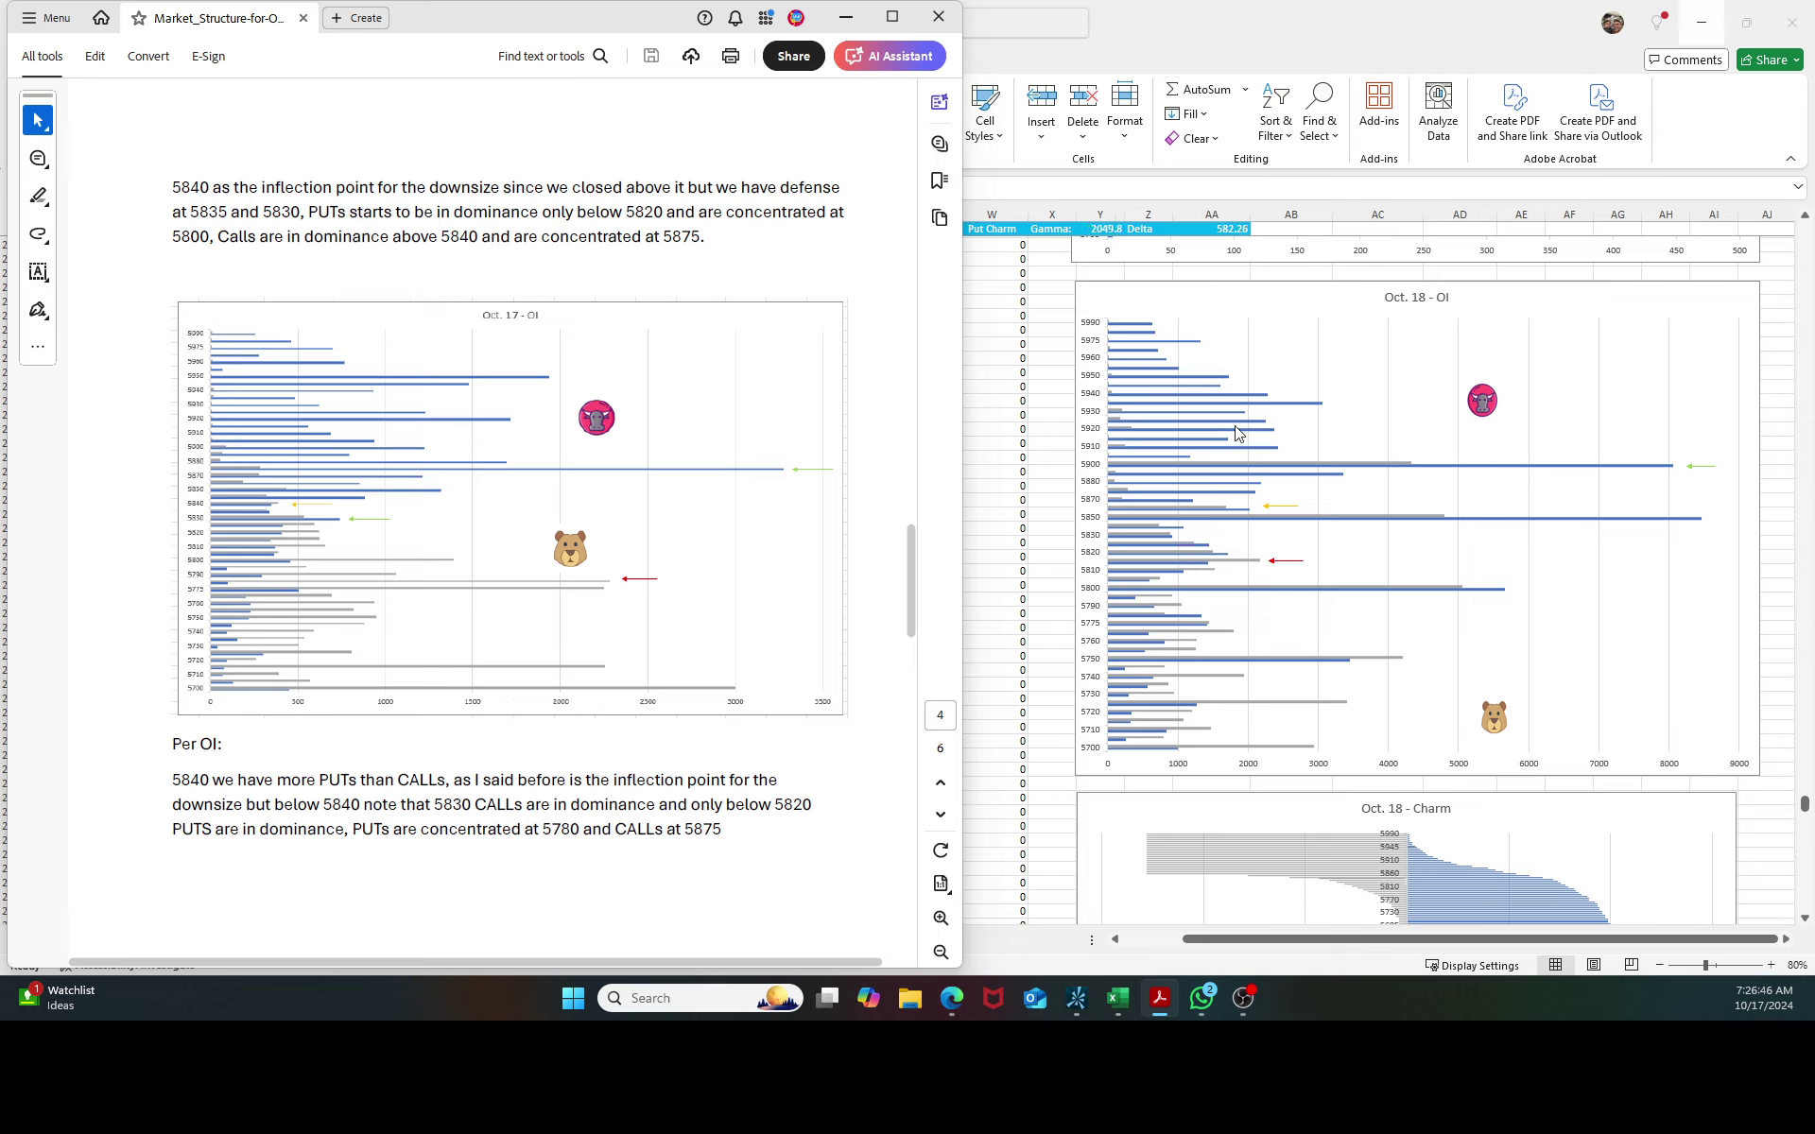
{"action": "mouse_move", "coordinate": [1248, 565]}
Highlight the 5810 downside level in the PDF's Summary and check strike 5800 in the workbook's Oct. 18 OI chart.
{"action": "scroll", "coordinate": [376, 790], "scroll_direction": "down", "scroll_amount": 20}
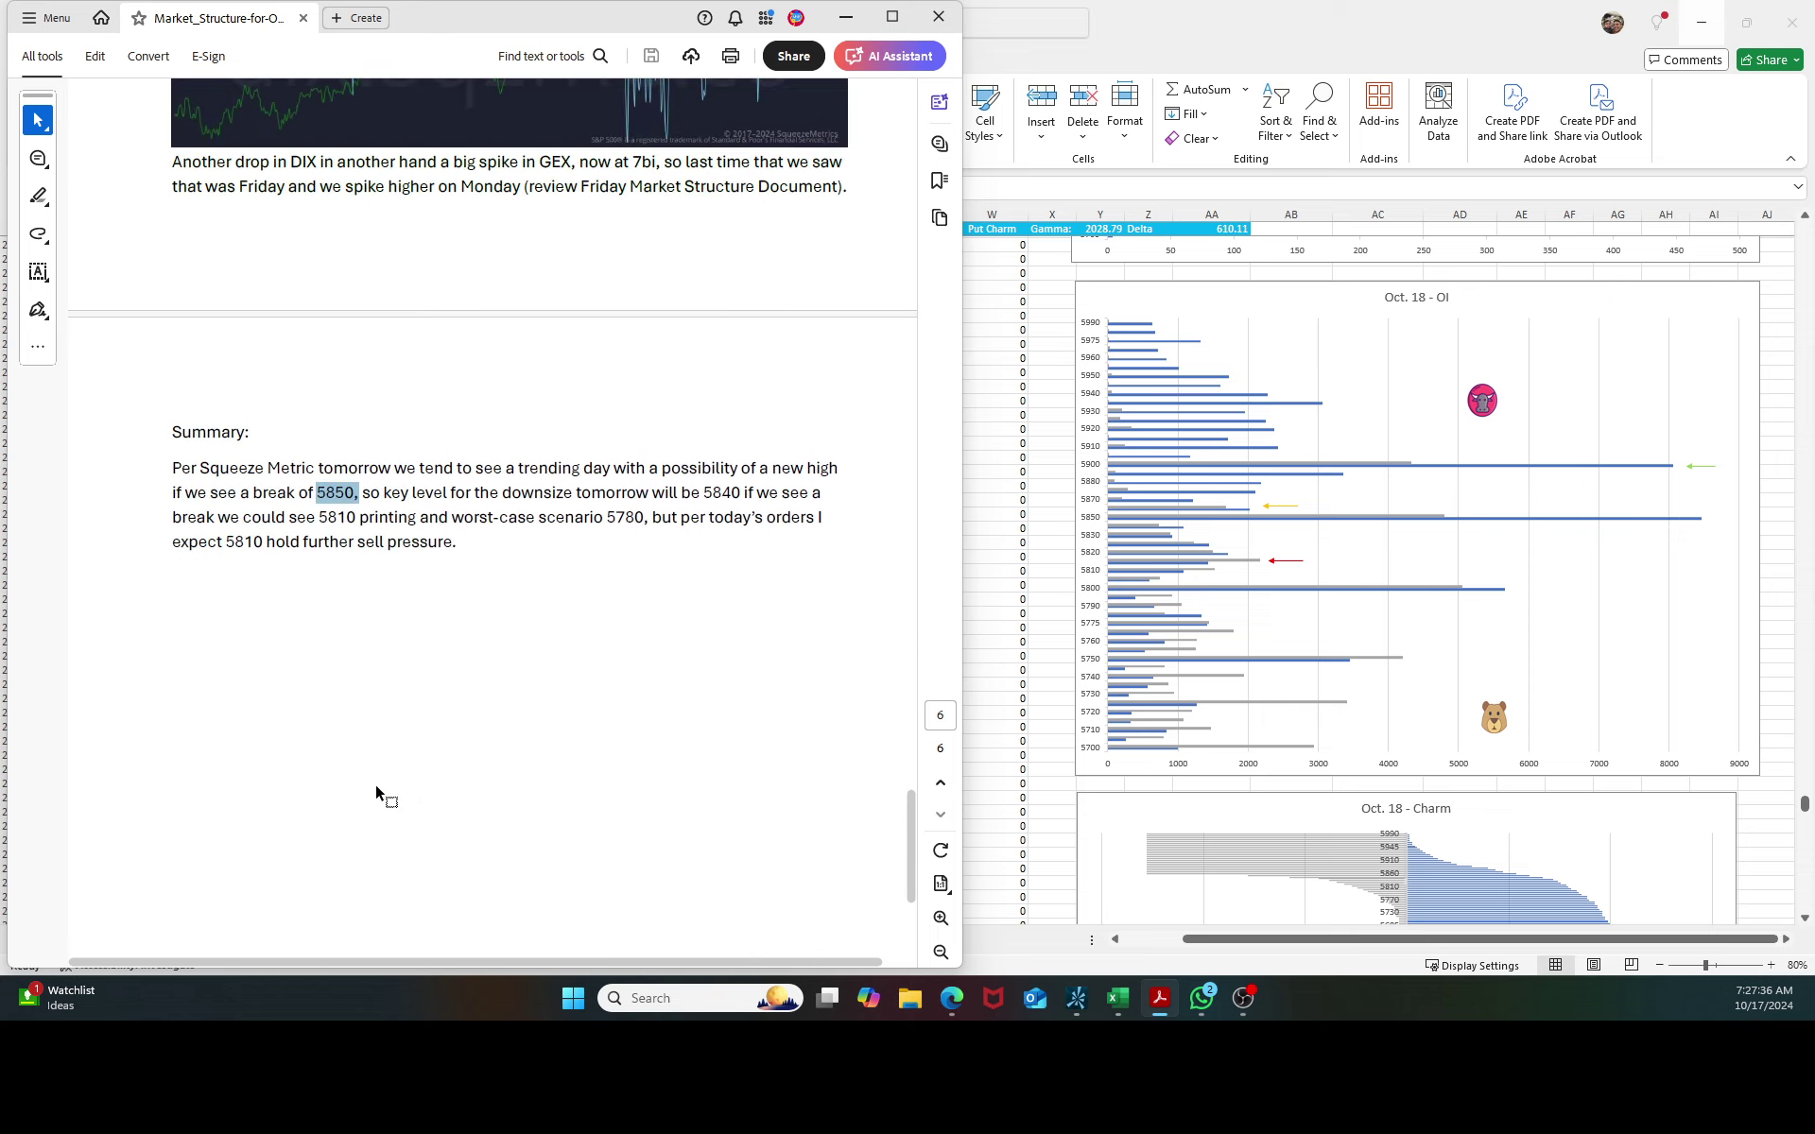
{"action": "double_click", "coordinate": [357, 518]}
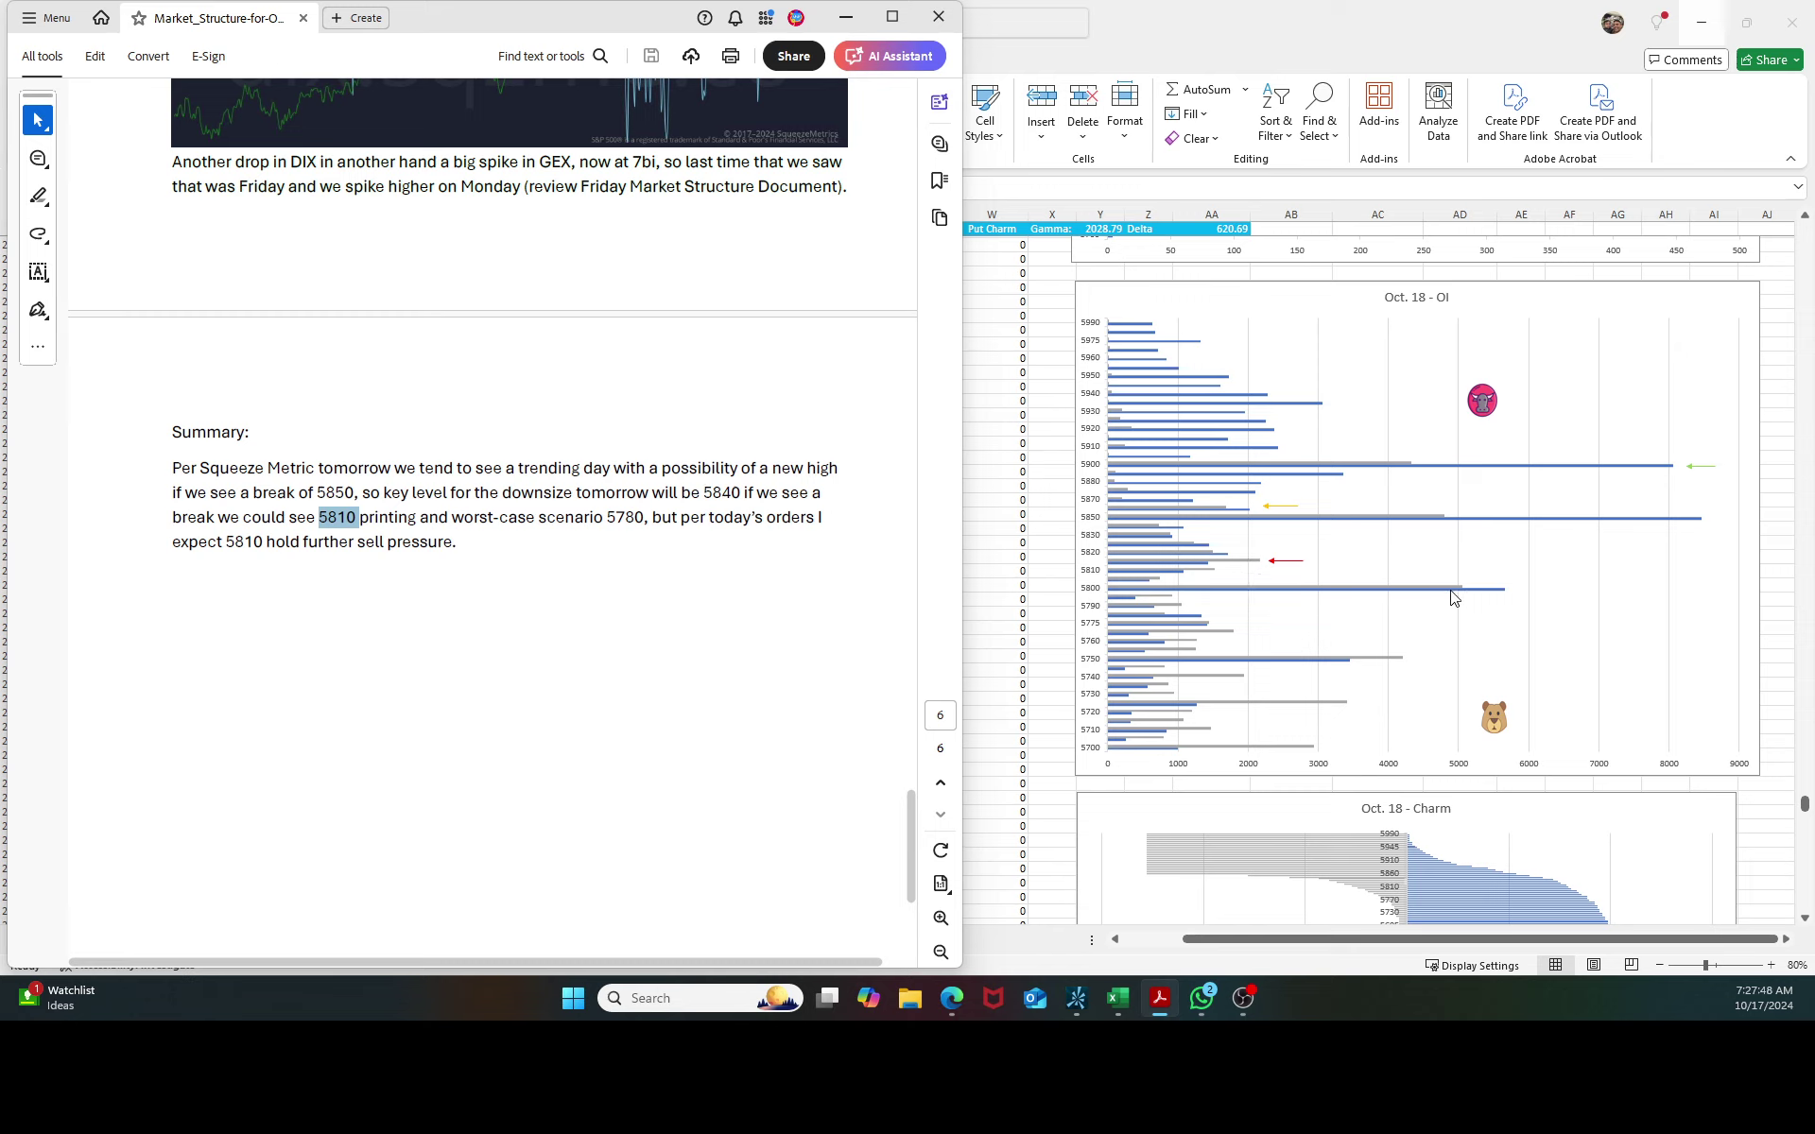
{"action": "mouse_move", "coordinate": [1505, 600]}
Inspect strikes 5840 and 5825 in the workbook's Oct. 18 Volume chart, and the puts at 5815 in its OI chart.
{"action": "scroll", "coordinate": [1615, 680], "scroll_direction": "up", "scroll_amount": 6}
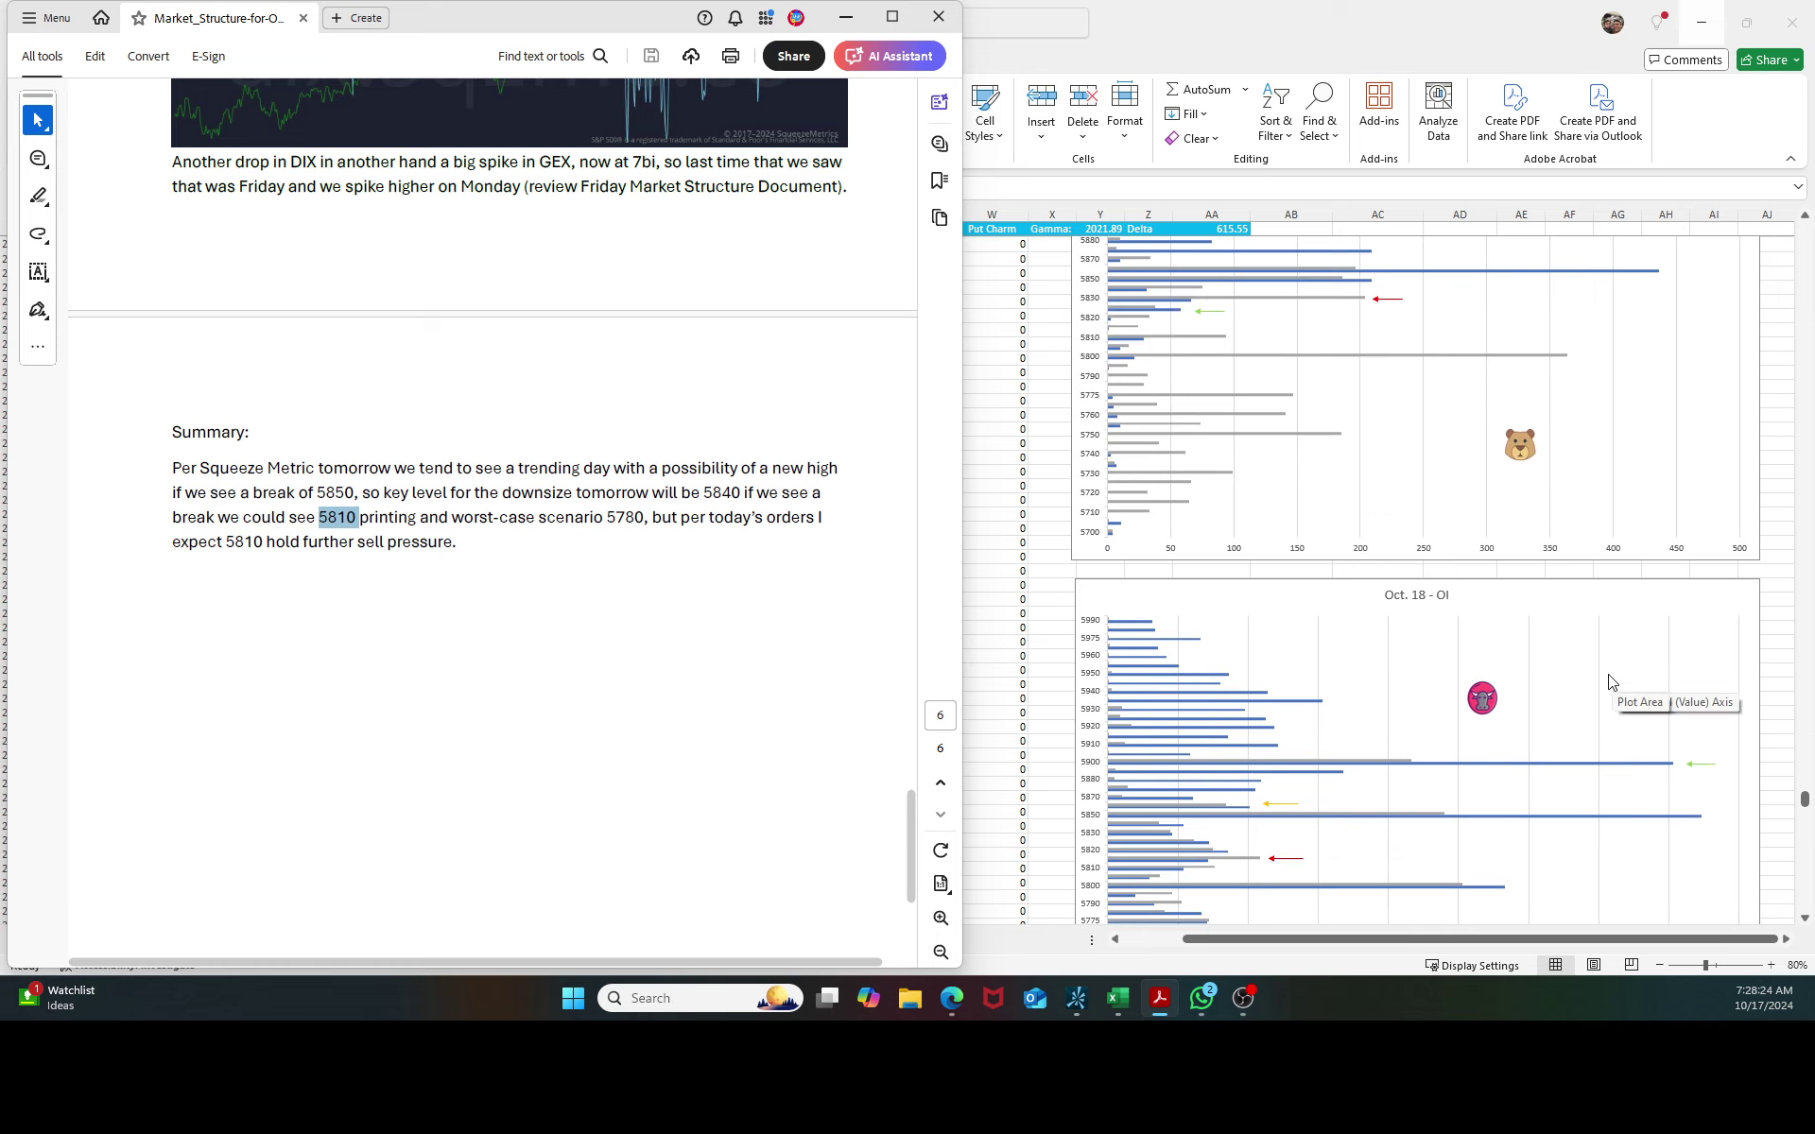
{"action": "scroll", "coordinate": [1612, 680], "scroll_direction": "up", "scroll_amount": 3}
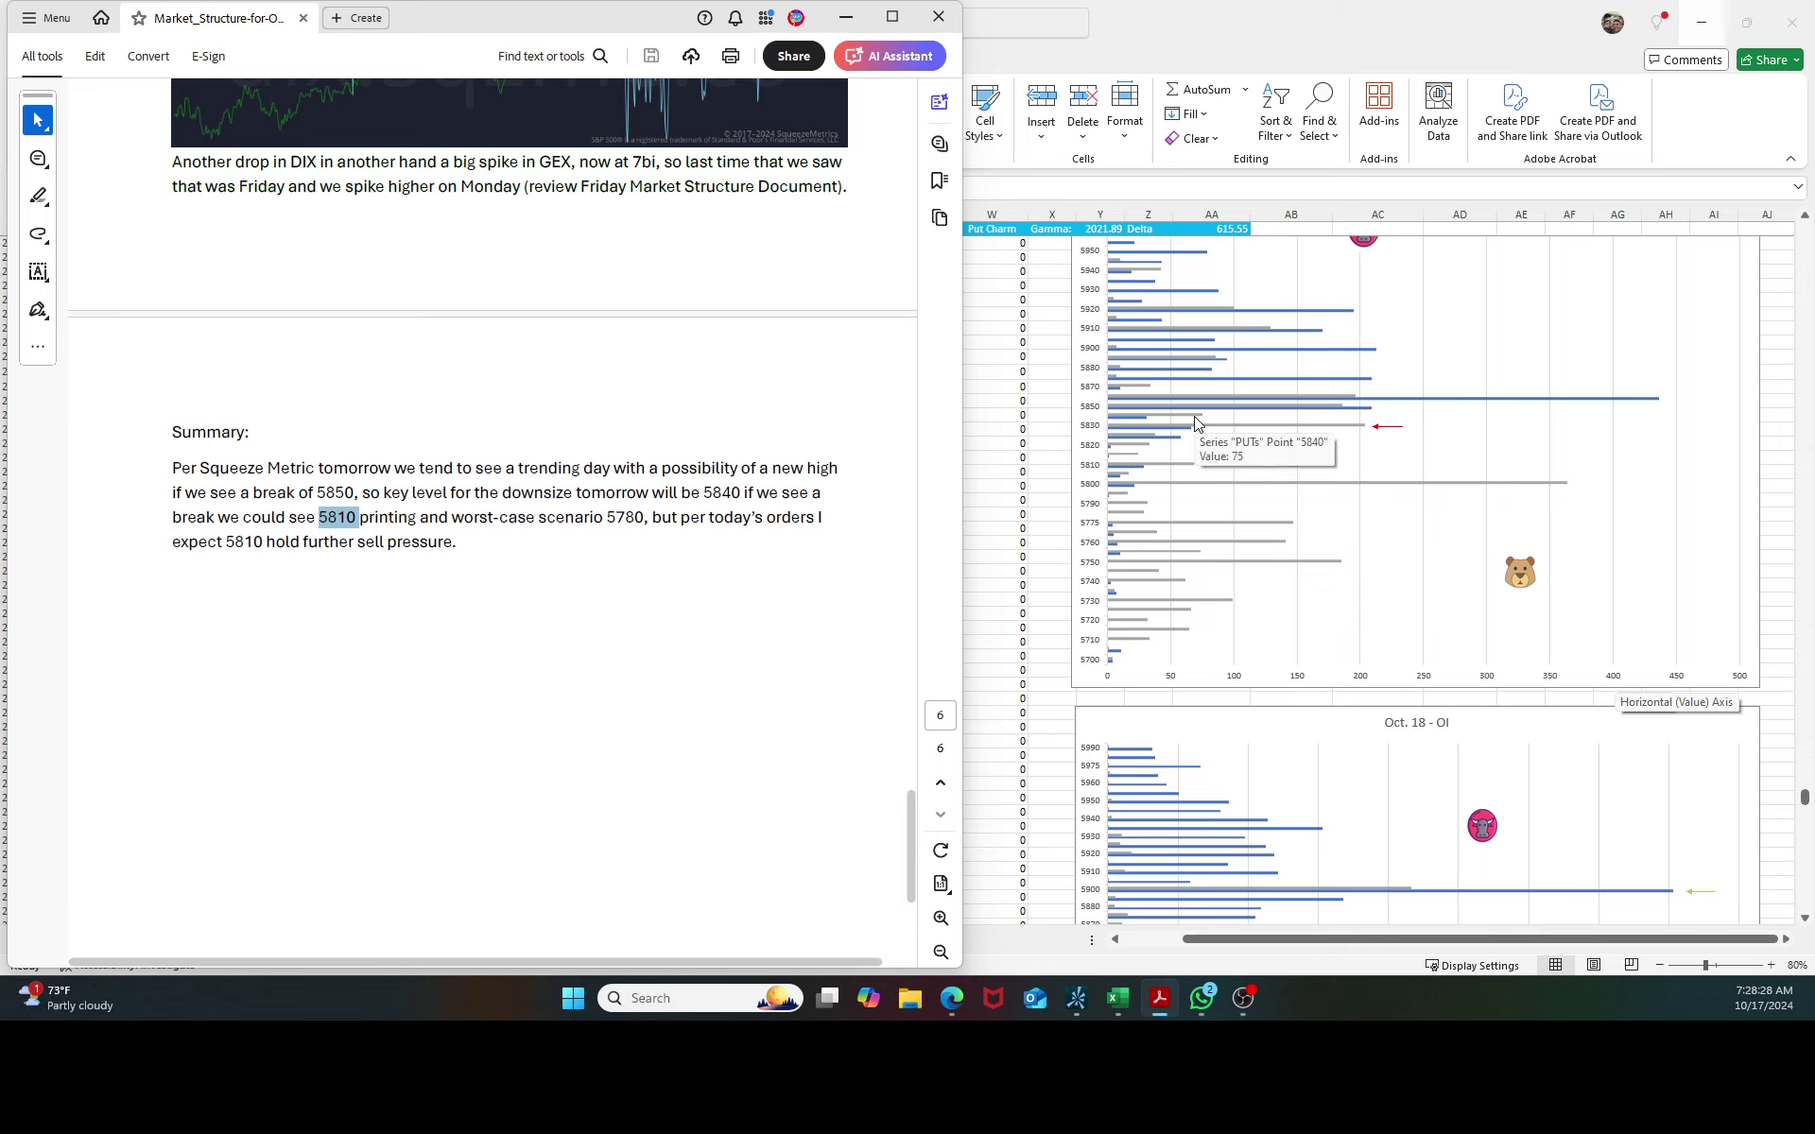
{"action": "mouse_move", "coordinate": [1179, 448]}
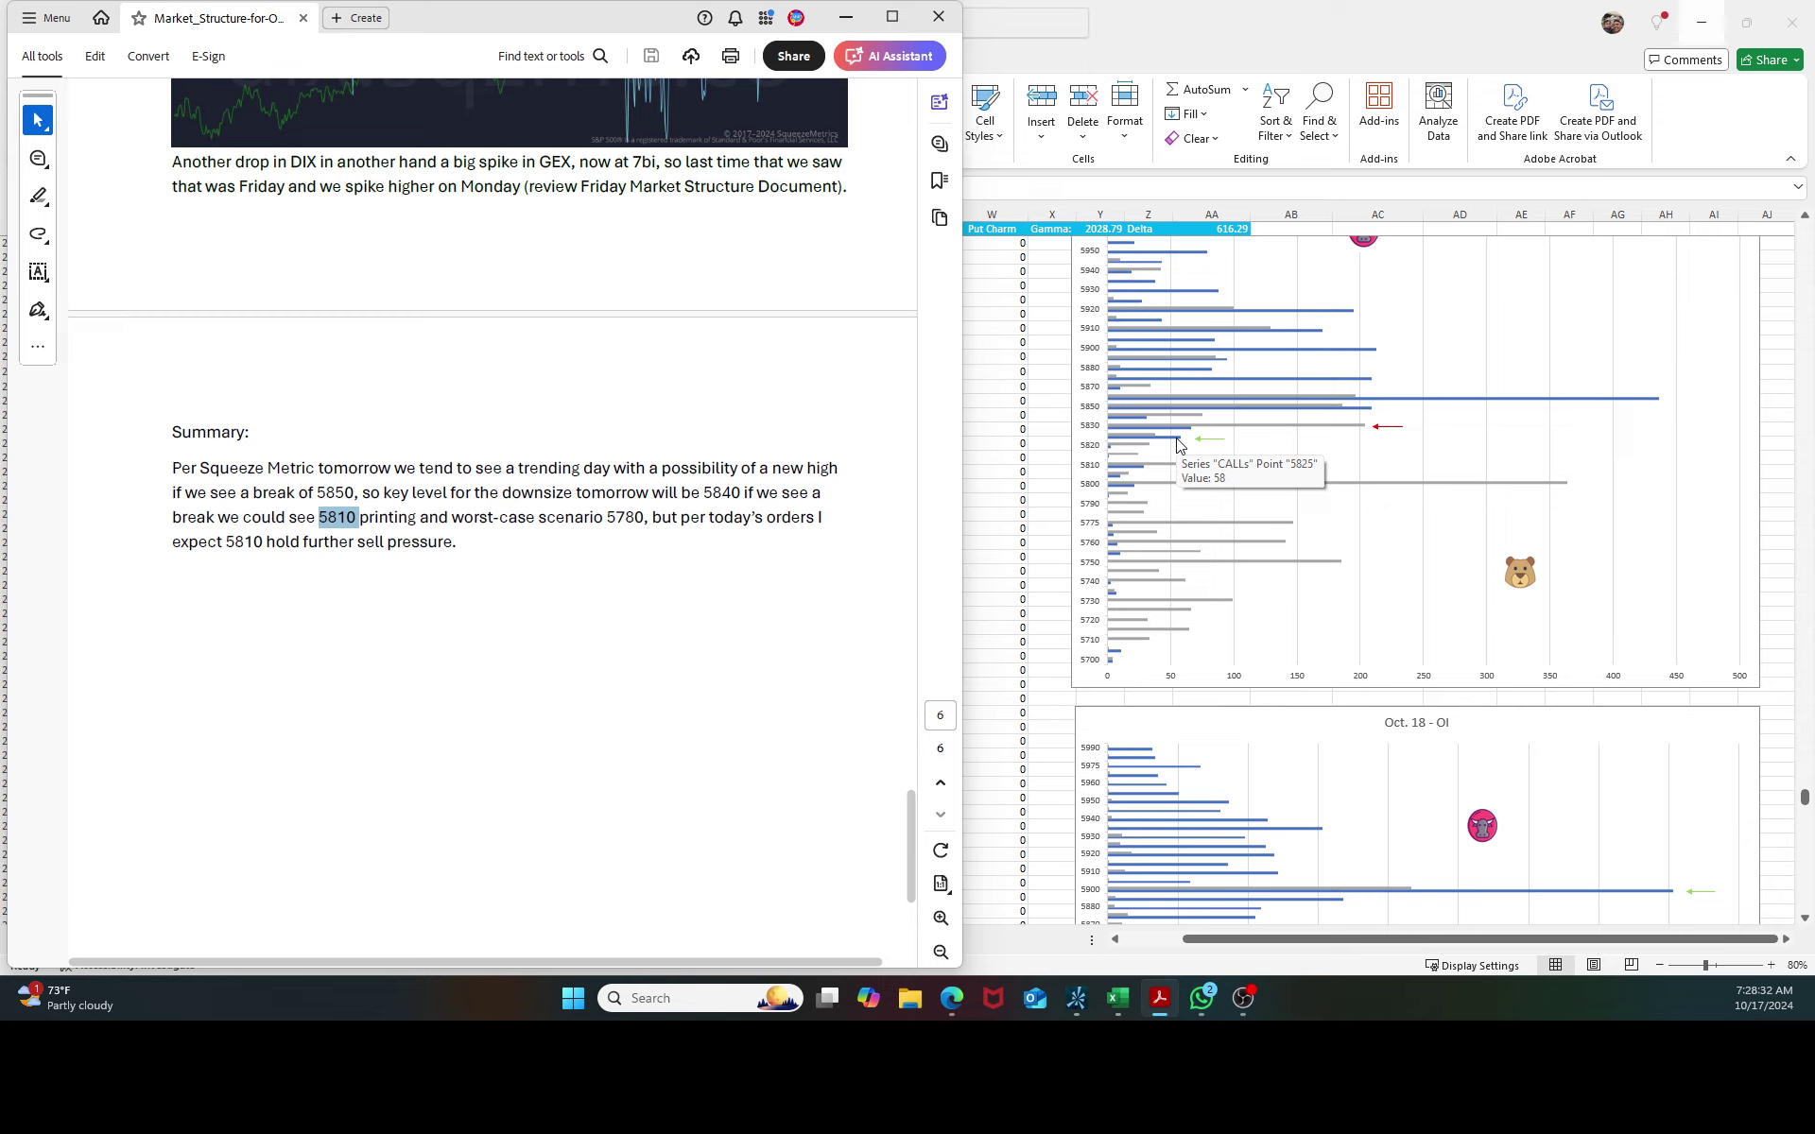
{"action": "scroll", "coordinate": [1433, 829], "scroll_direction": "down", "scroll_amount": 6}
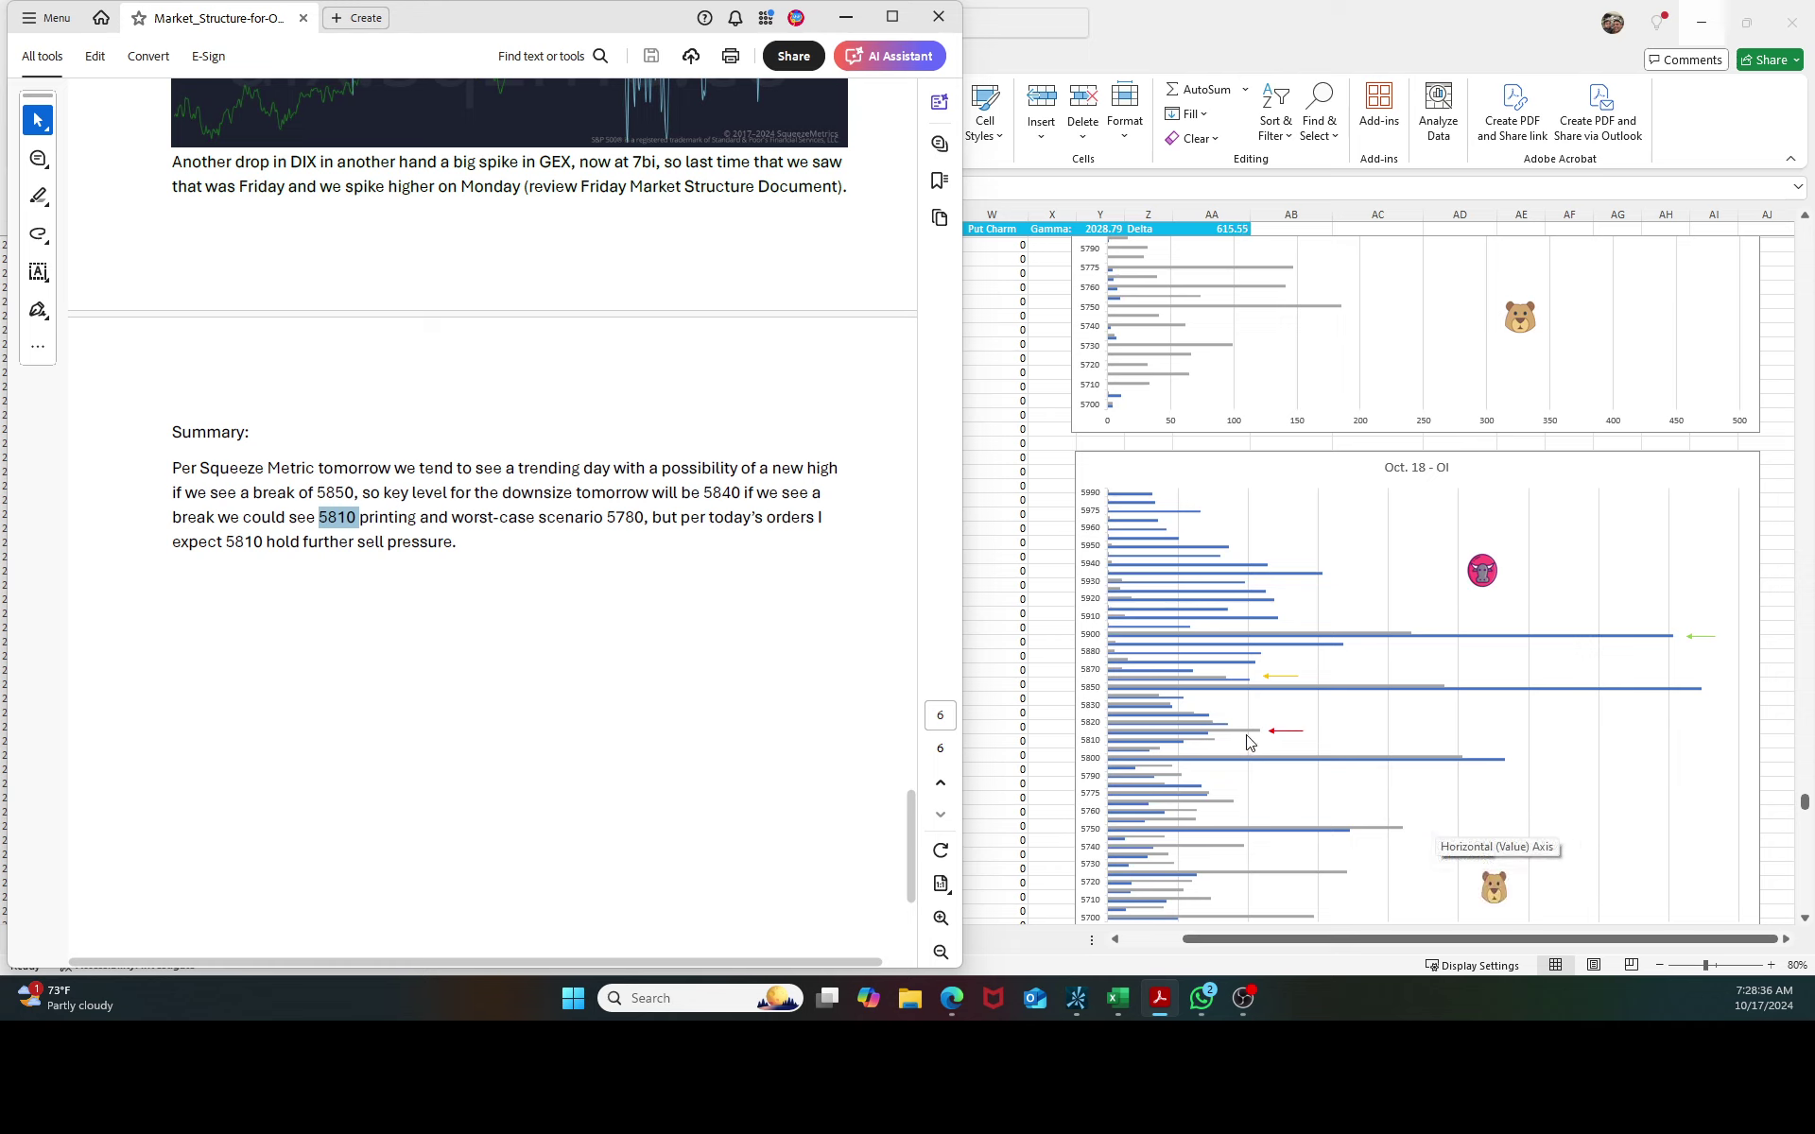
{"action": "mouse_move", "coordinate": [1248, 740]}
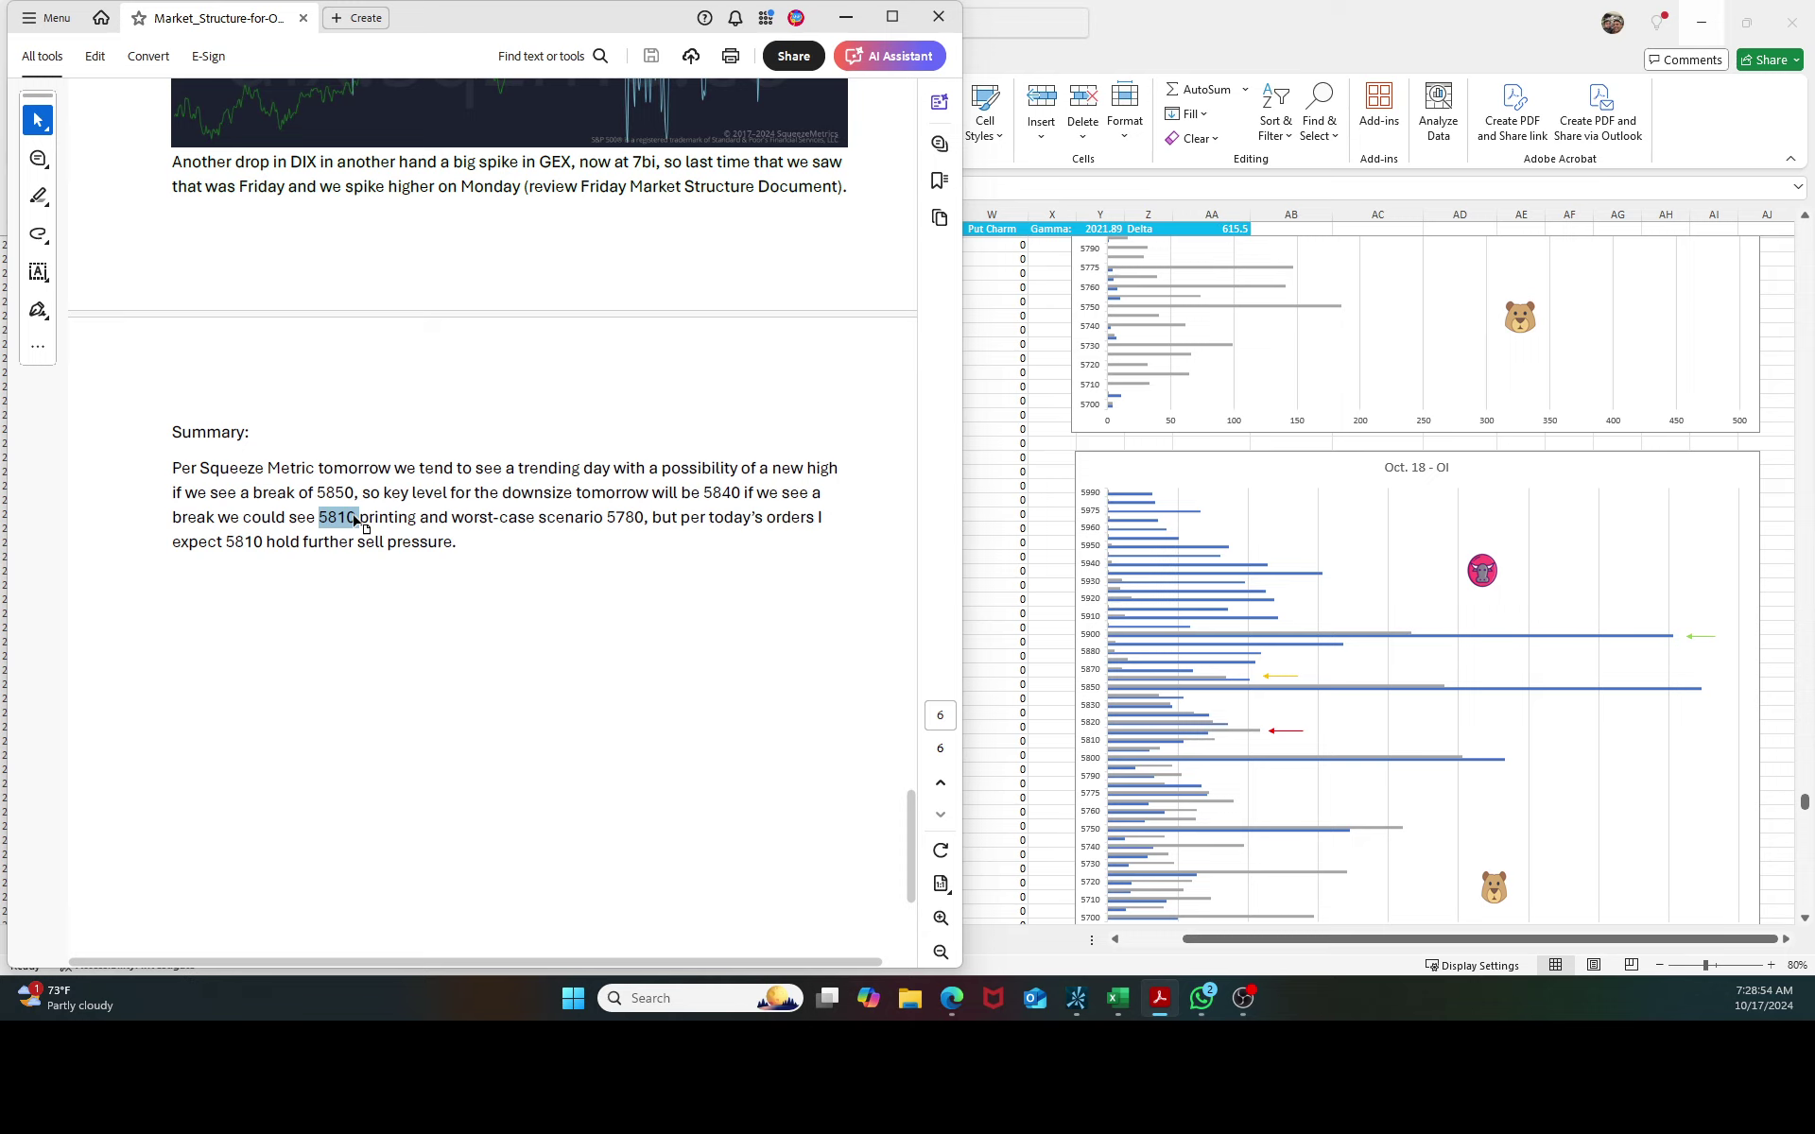
Compare the PDF's Oct. 17 Gamma Exposure and Delta Flow charts with the workbook's Oct. 18 versions.
{"action": "scroll", "coordinate": [1597, 737], "scroll_direction": "up", "scroll_amount": 10}
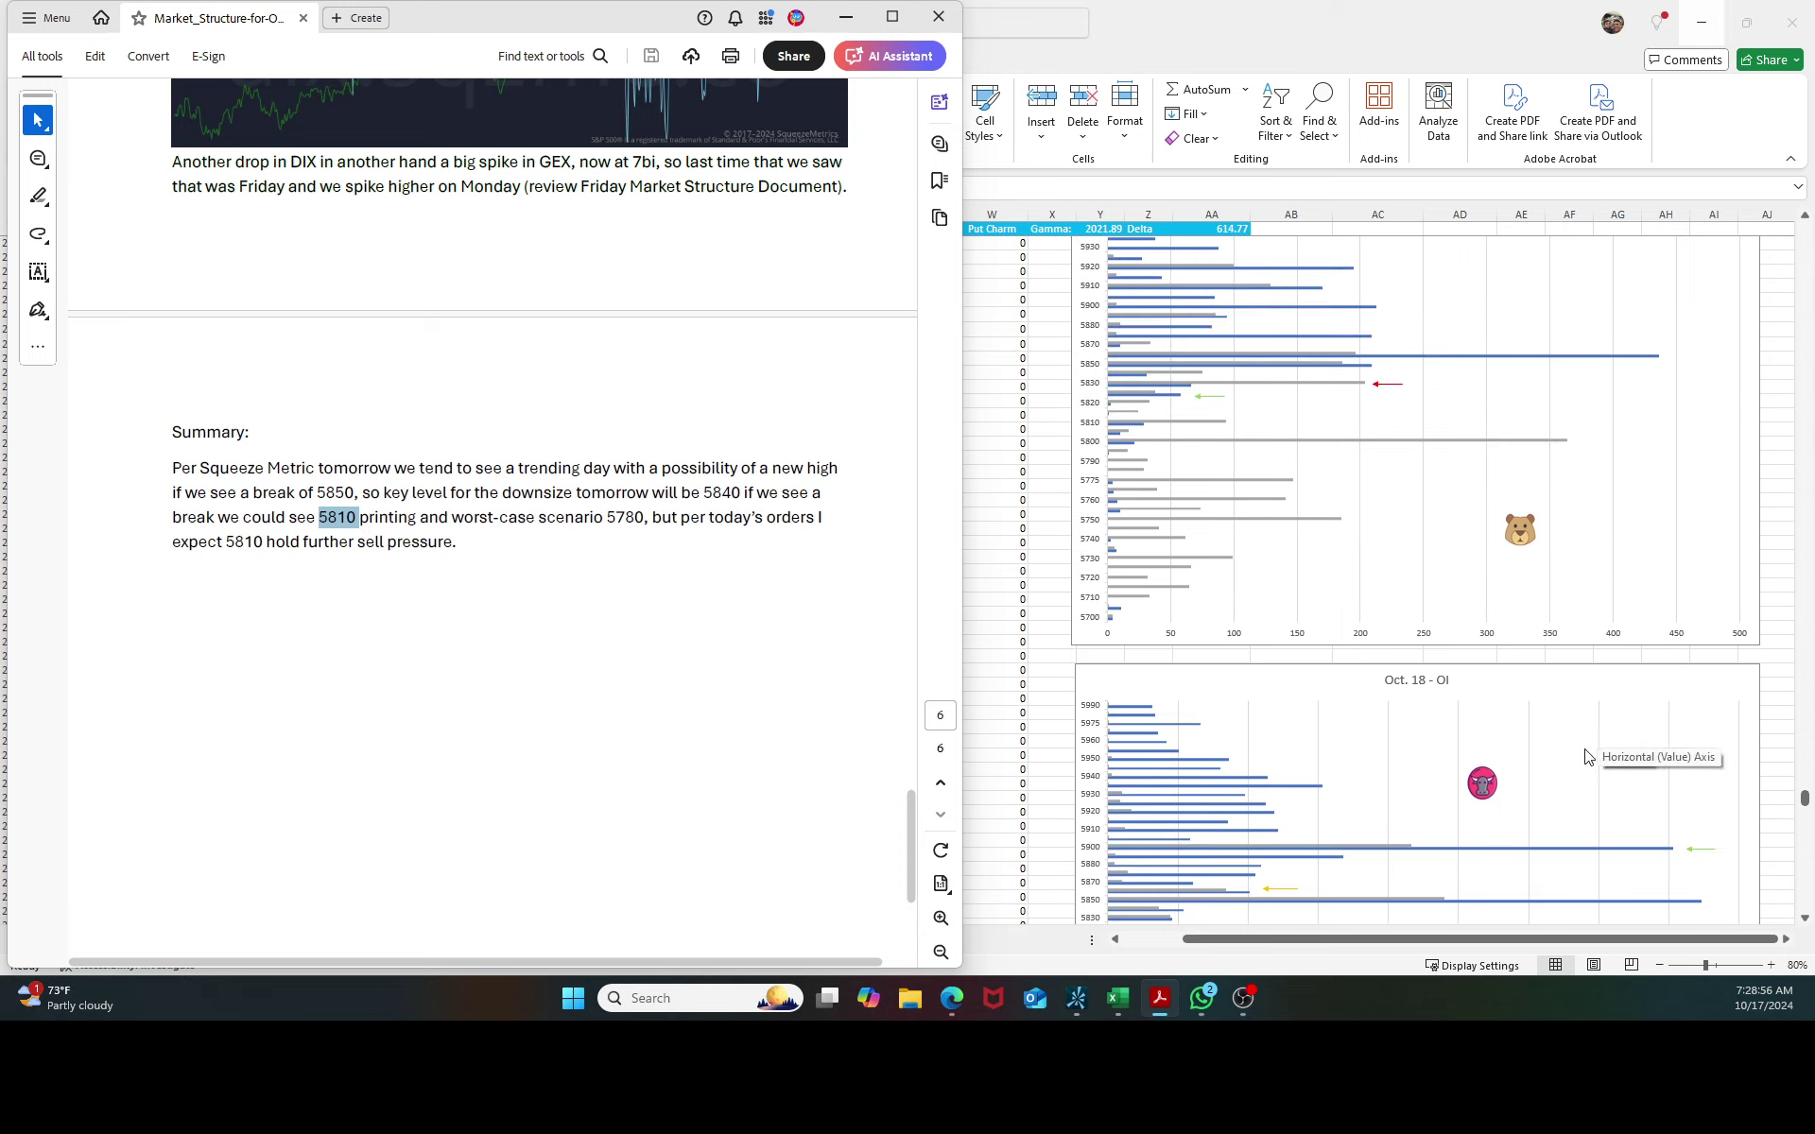
{"action": "scroll", "coordinate": [1579, 754], "scroll_direction": "up", "scroll_amount": 5}
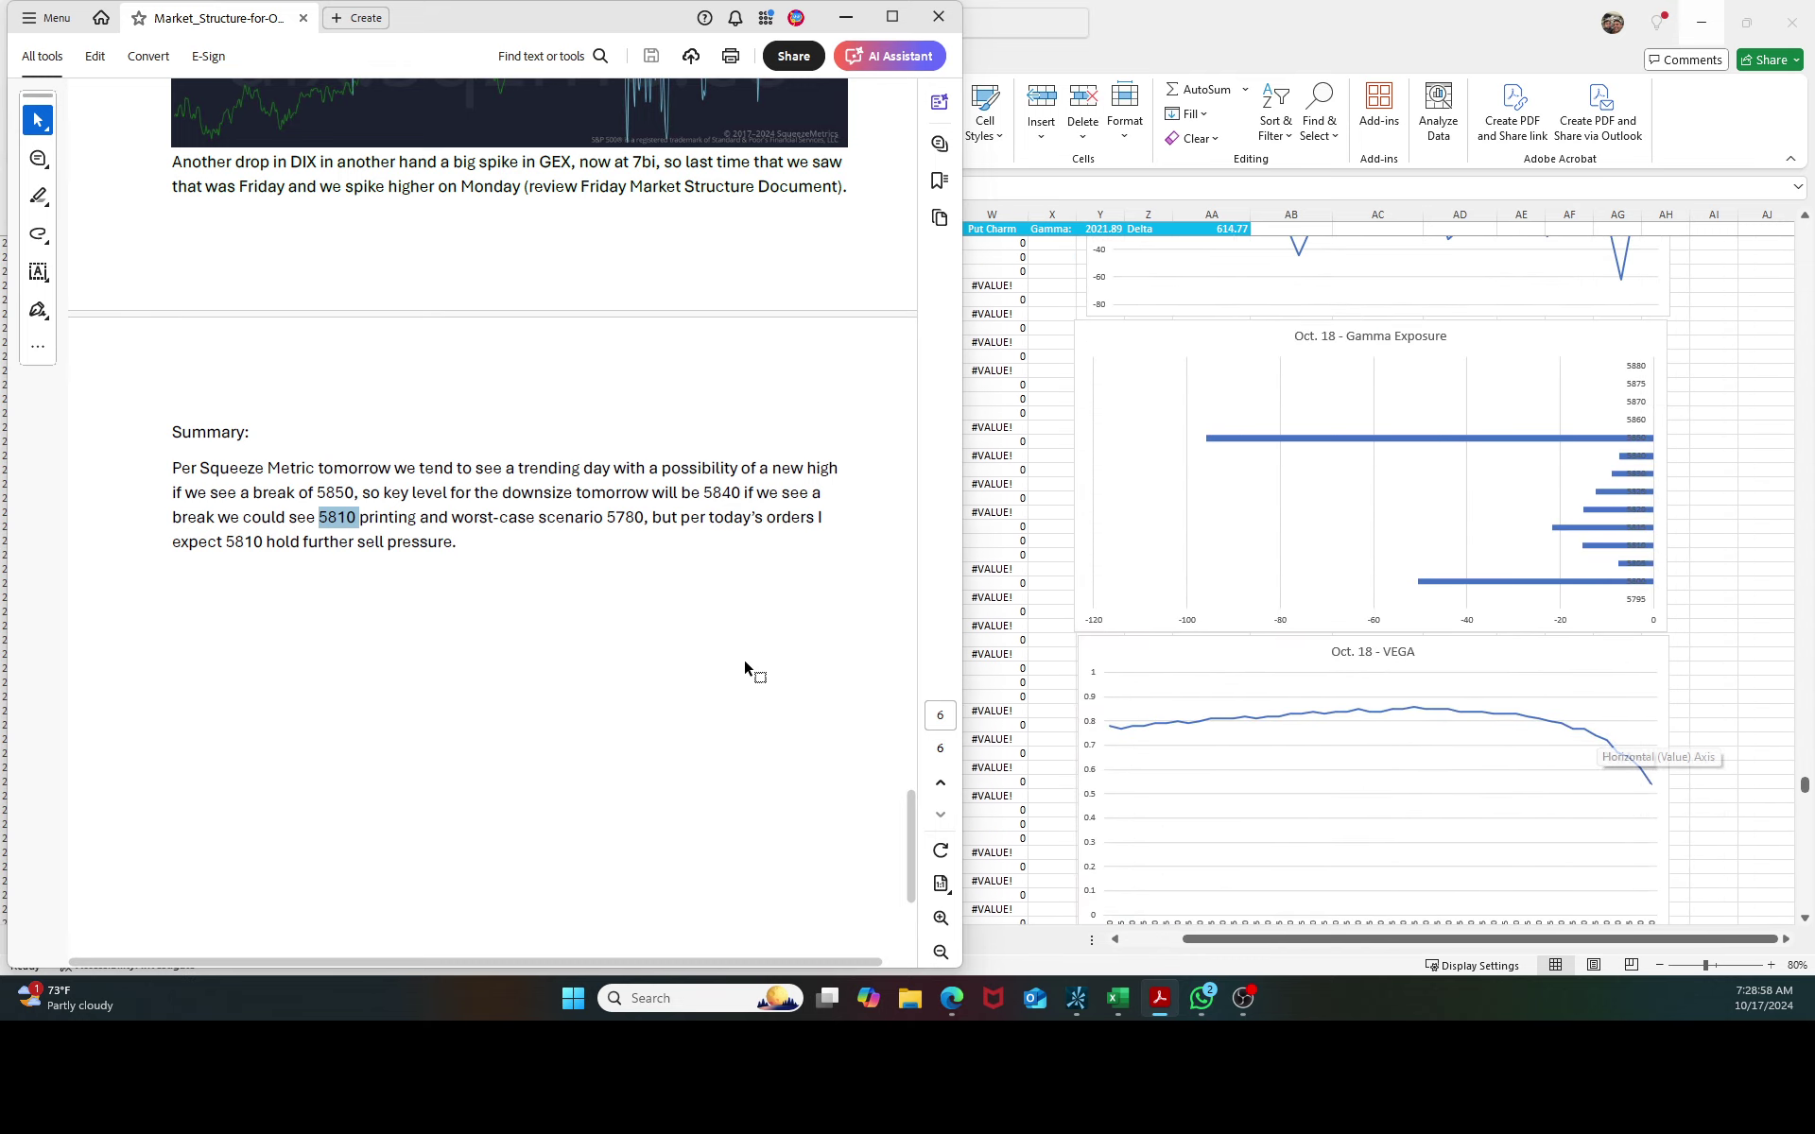
{"action": "scroll", "coordinate": [627, 661], "scroll_direction": "up", "scroll_amount": 5}
{"action": "scroll", "coordinate": [564, 653], "scroll_direction": "up", "scroll_amount": 6}
{"action": "scroll", "coordinate": [563, 650], "scroll_direction": "down", "scroll_amount": 2}
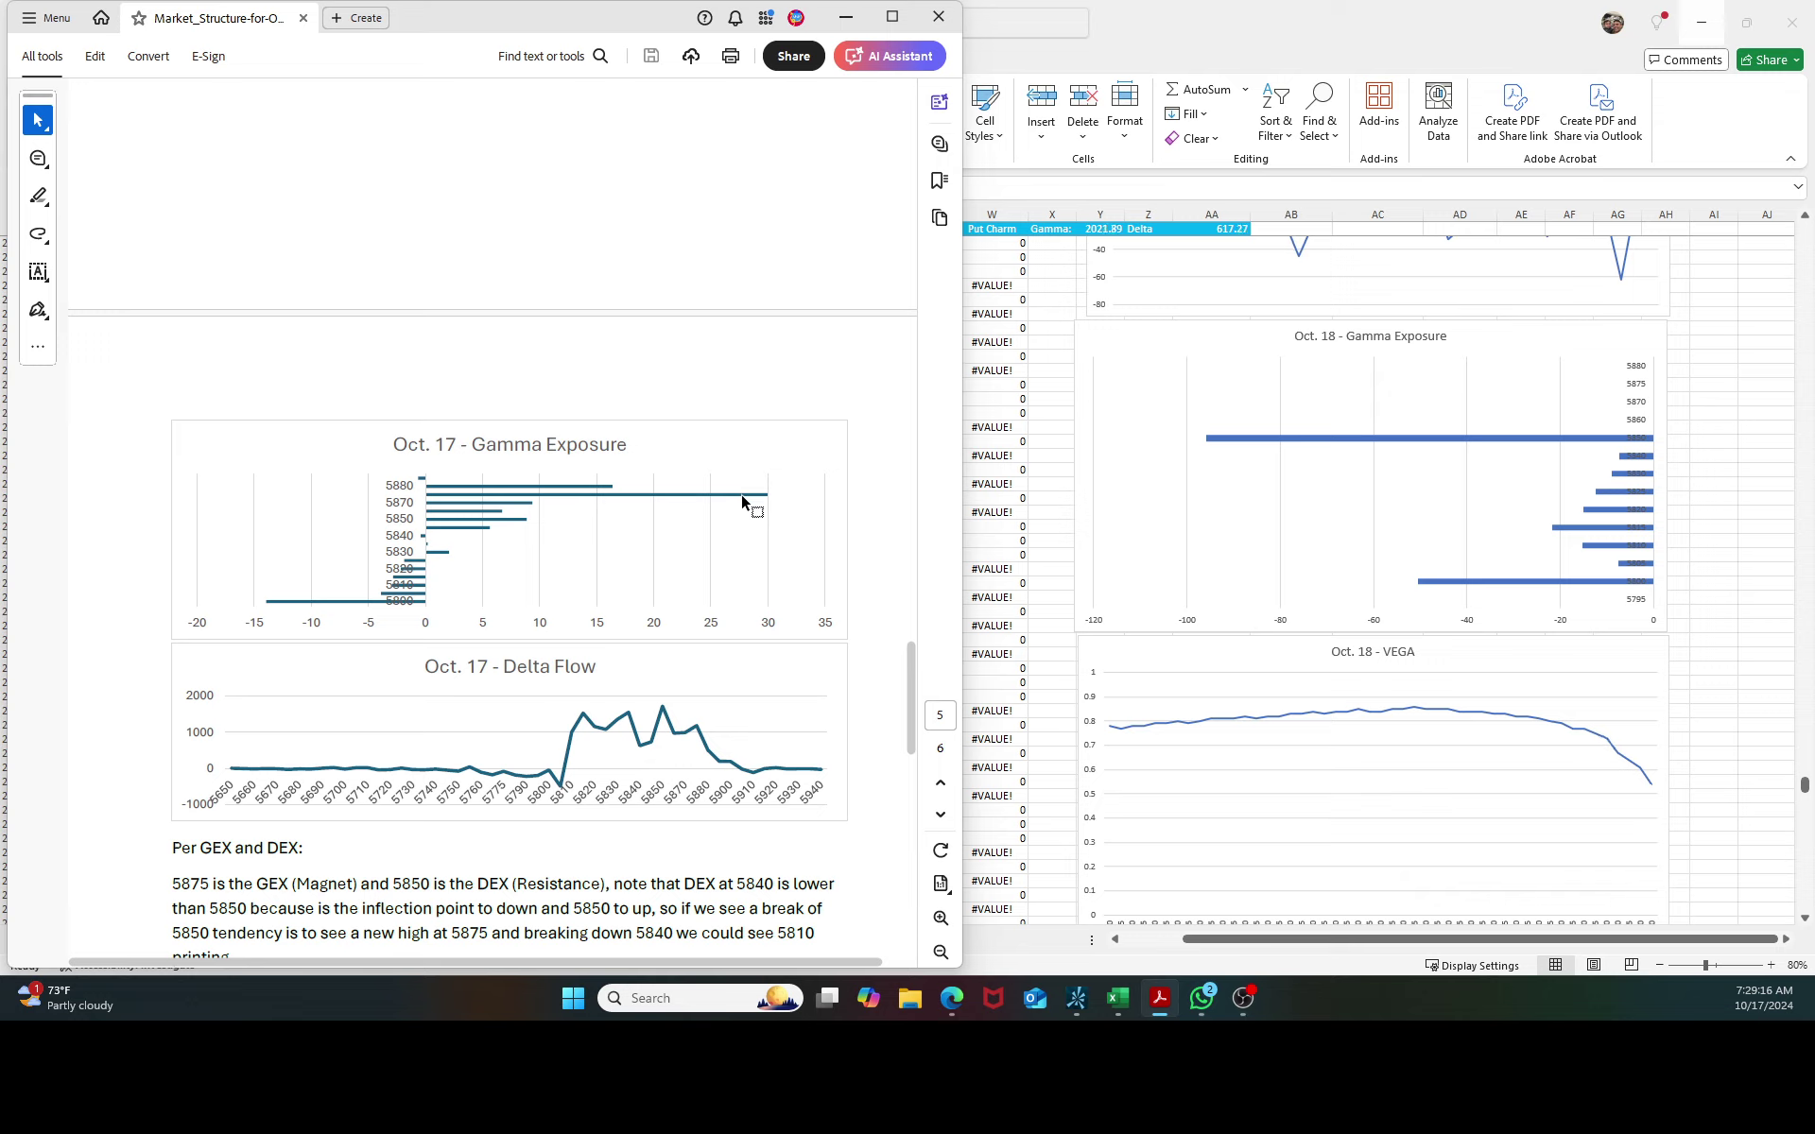
{"action": "scroll", "coordinate": [1368, 560], "scroll_direction": "up", "scroll_amount": 5}
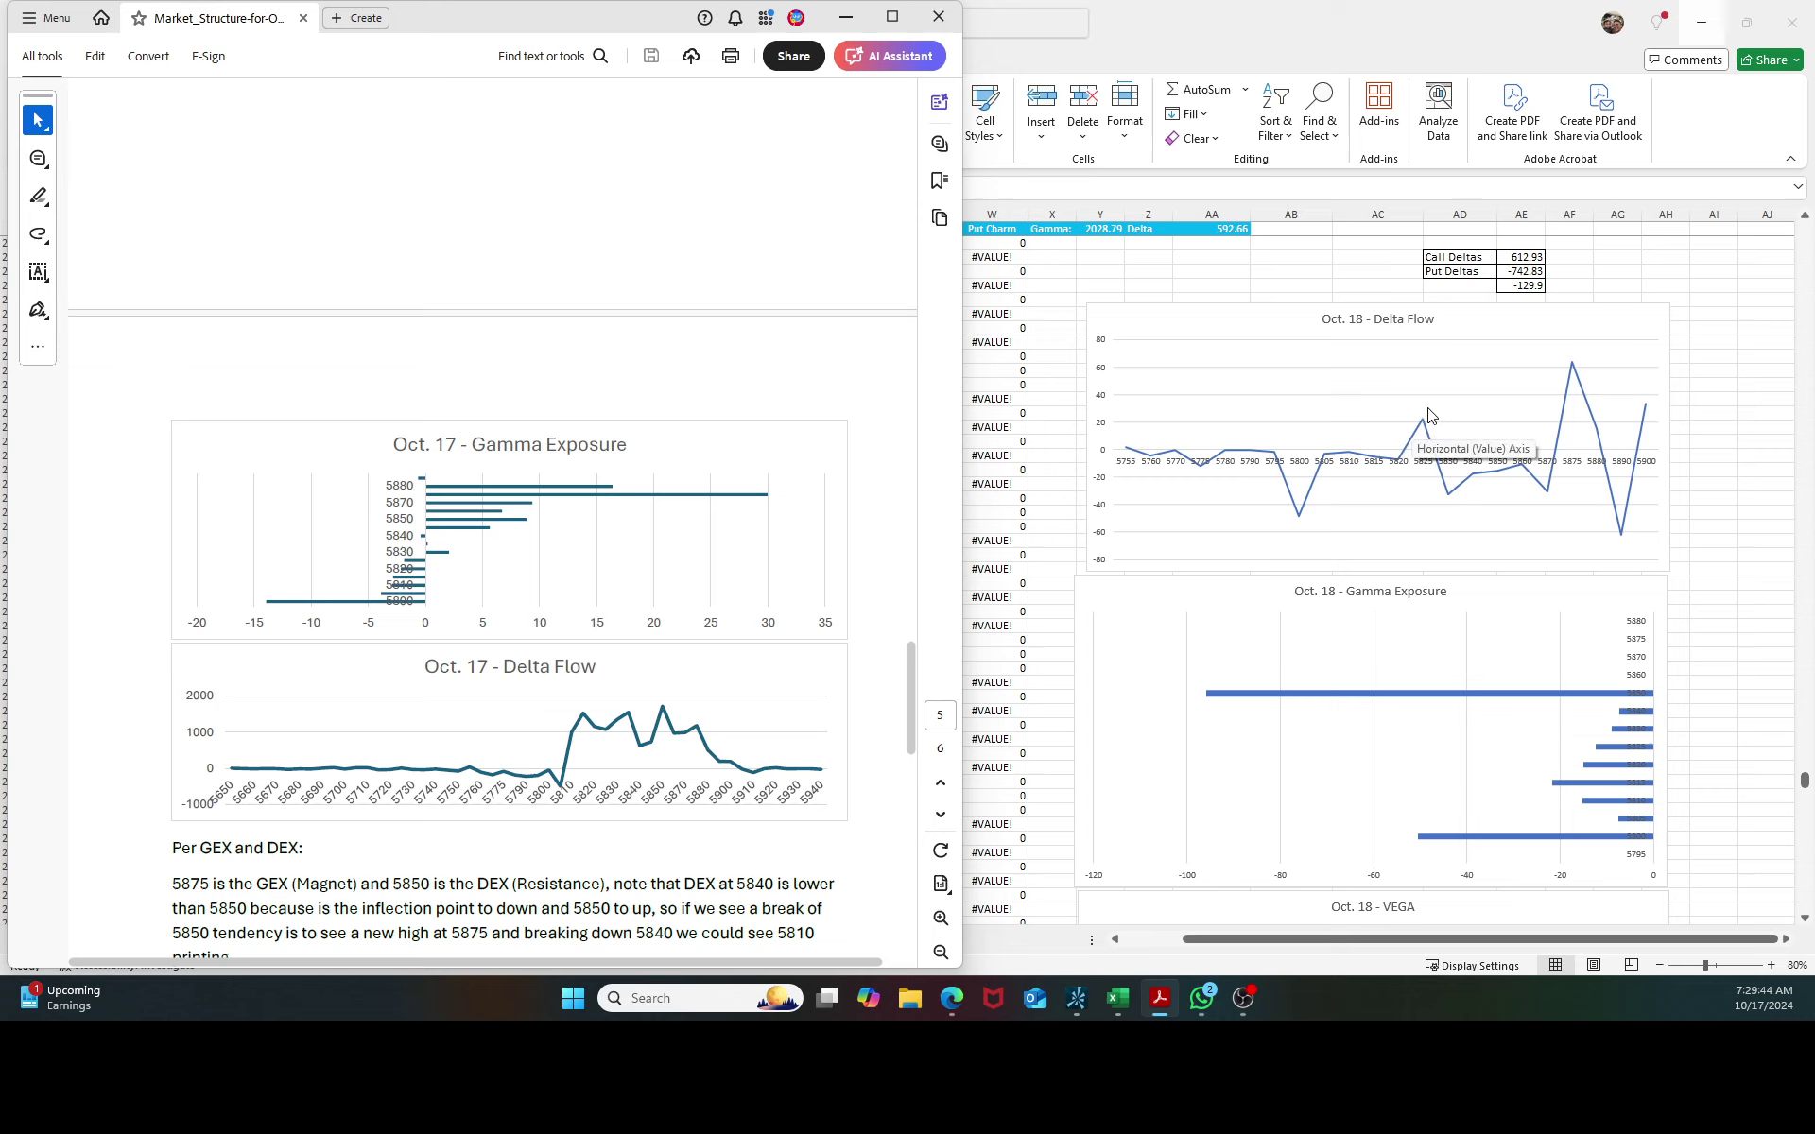
Recheck the puts at strike 5815 in the Oct. 18 OI chart and the calls at 5825 in the Oct. 18 Volume chart.
{"action": "scroll", "coordinate": [1413, 430], "scroll_direction": "down", "scroll_amount": 11}
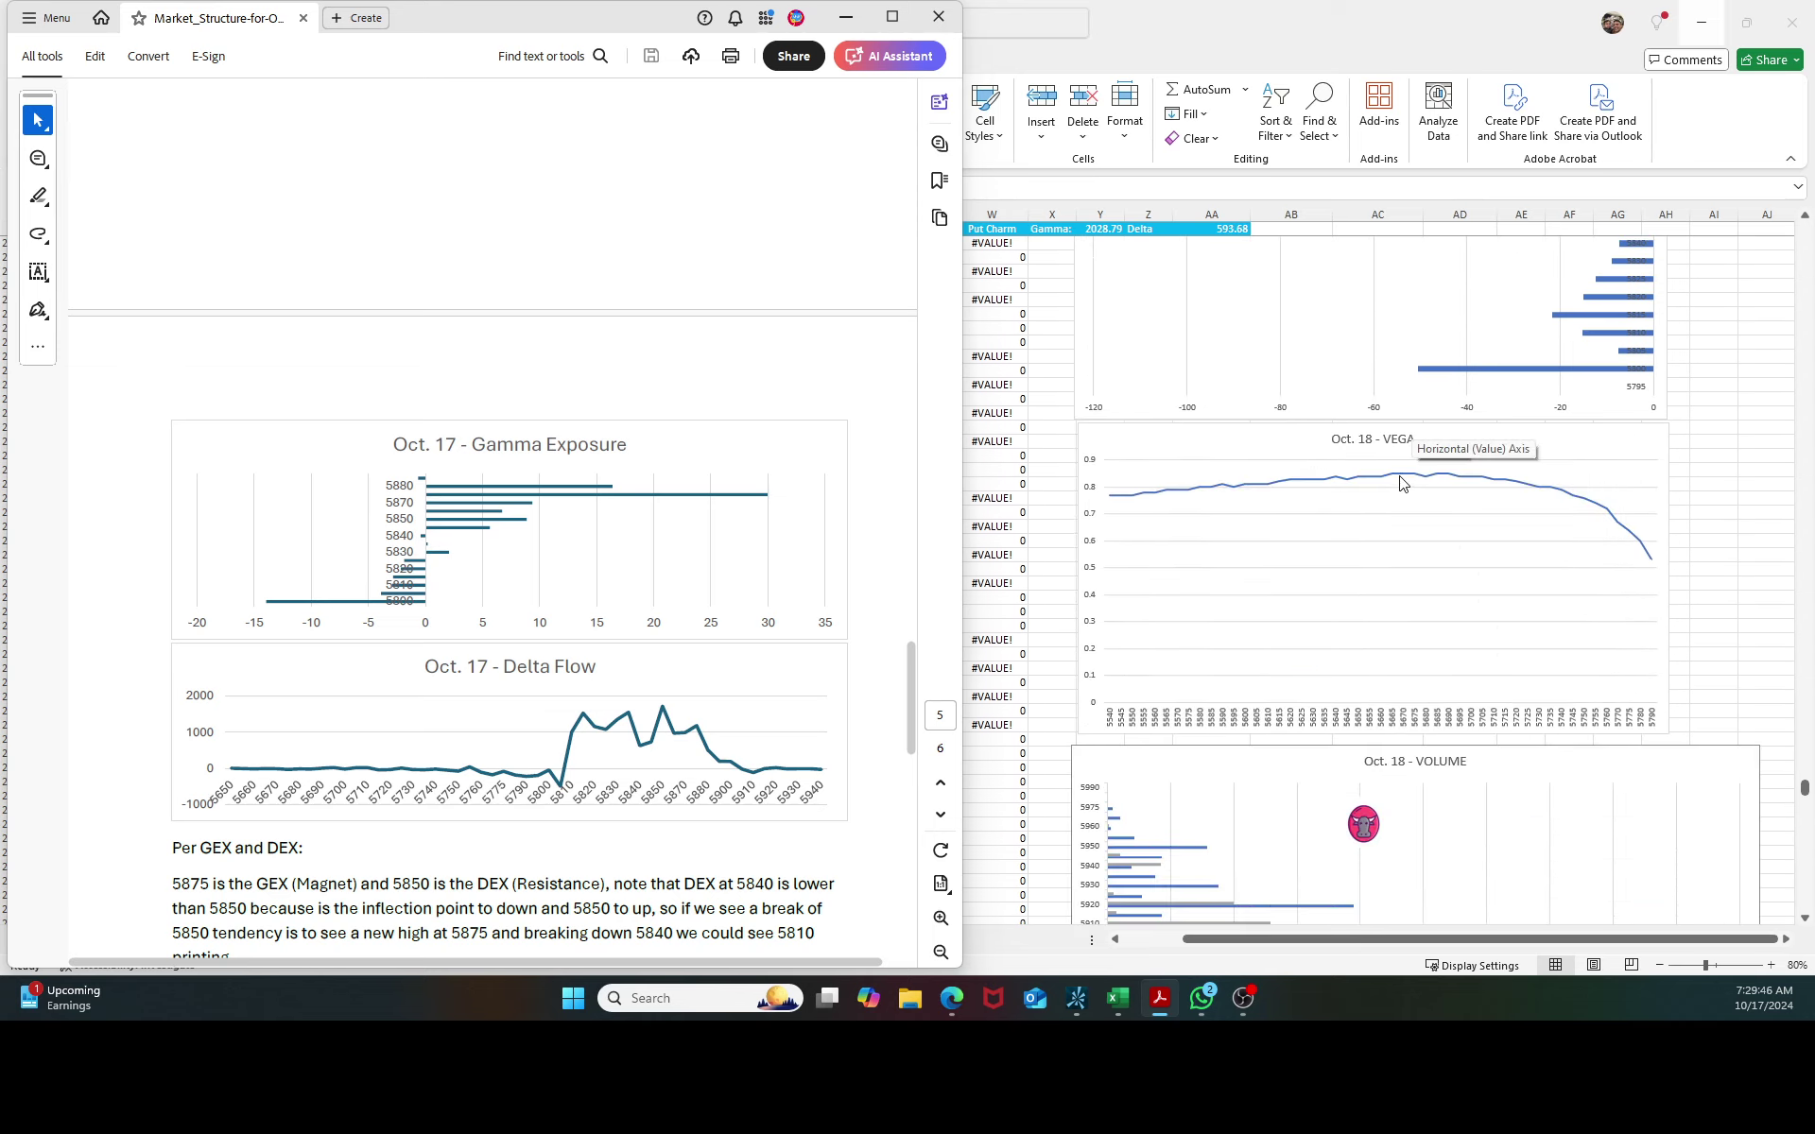
{"action": "scroll", "coordinate": [1402, 483], "scroll_direction": "down", "scroll_amount": 19}
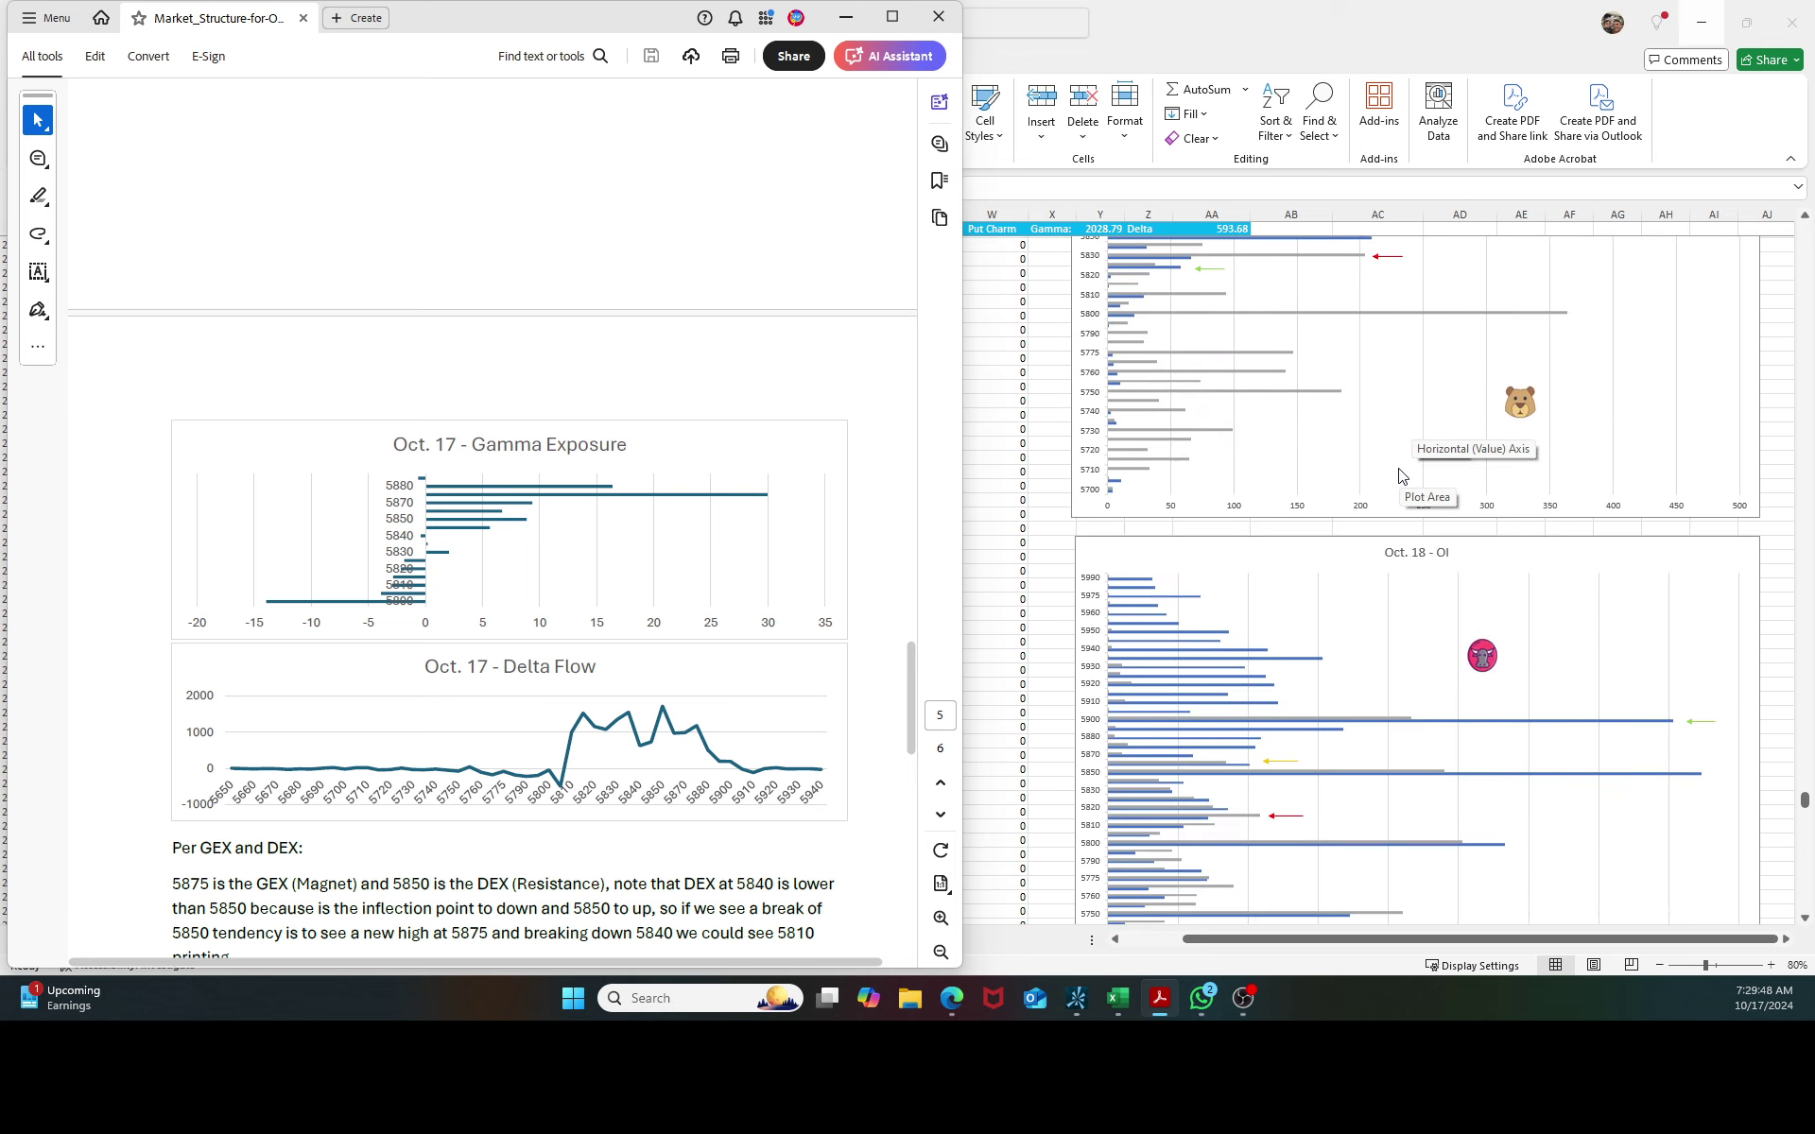
{"action": "scroll", "coordinate": [1390, 477], "scroll_direction": "down", "scroll_amount": 3}
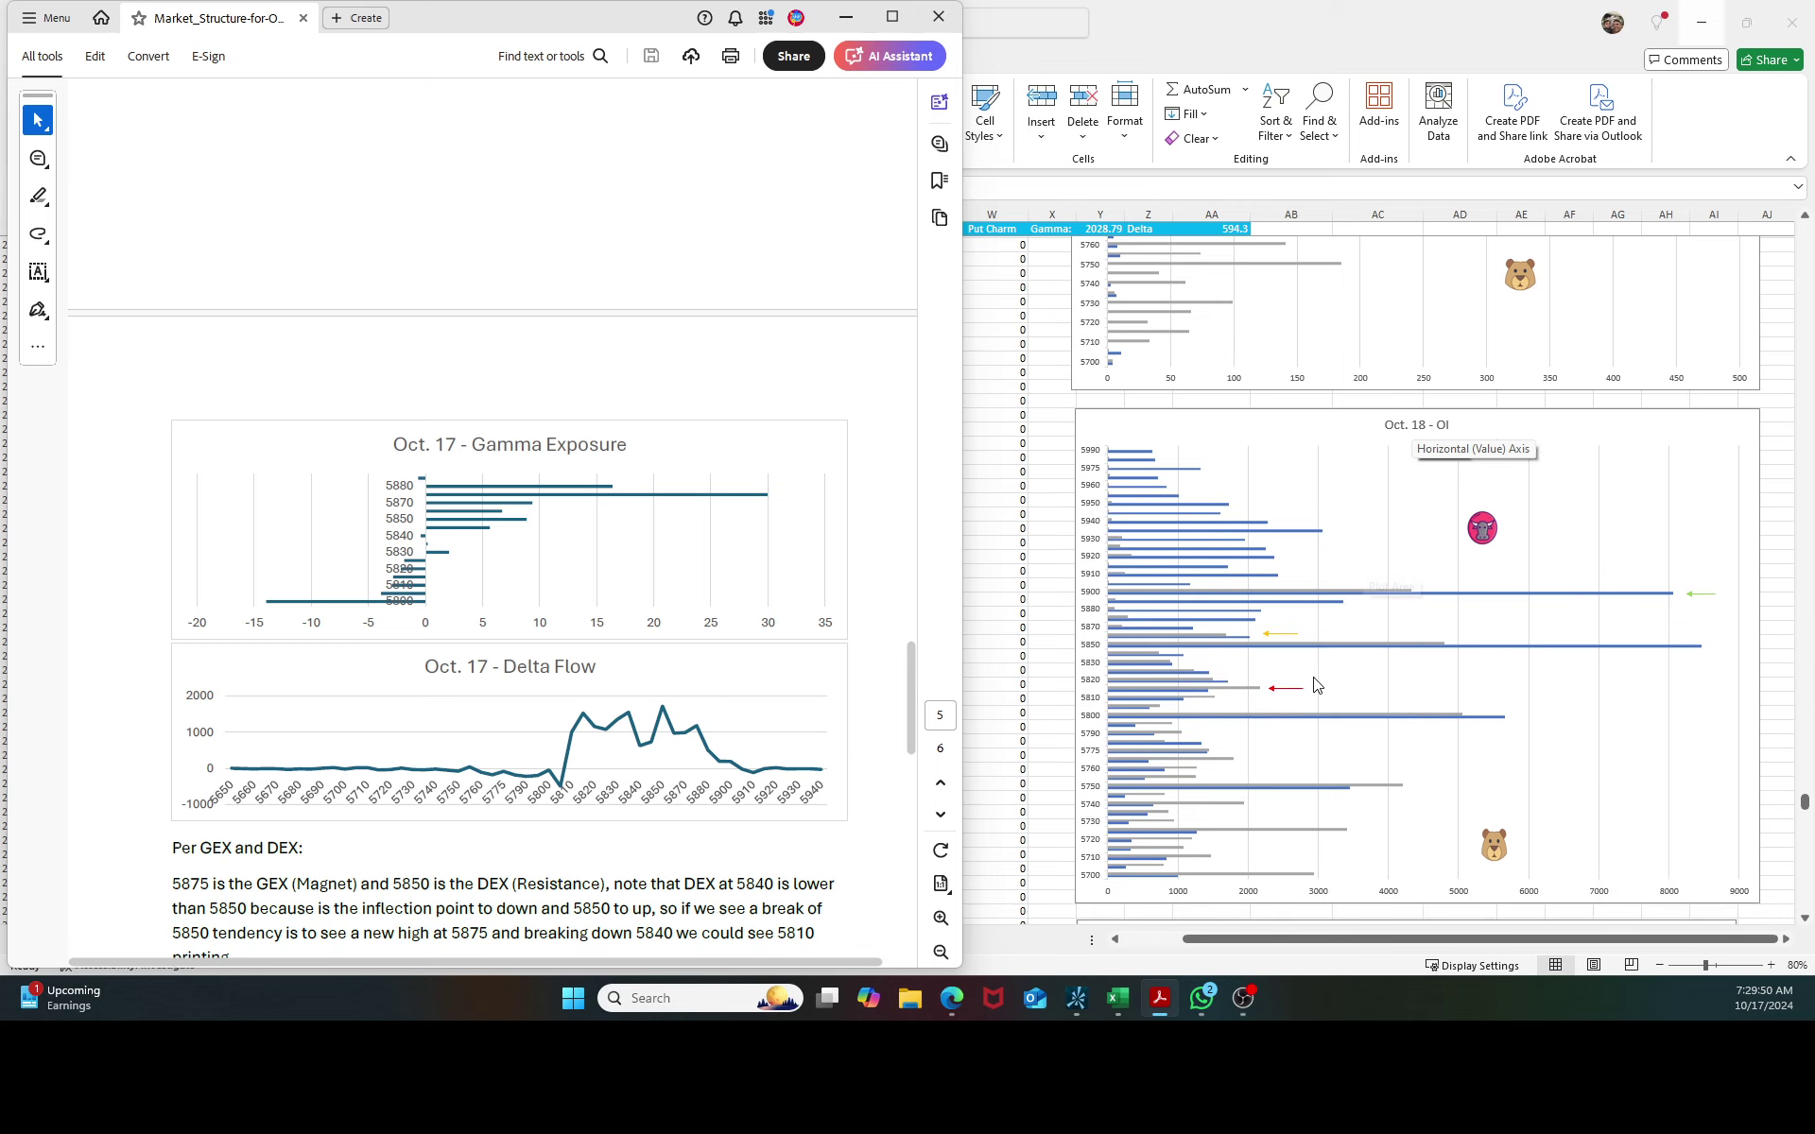
{"action": "mouse_move", "coordinate": [1219, 691]}
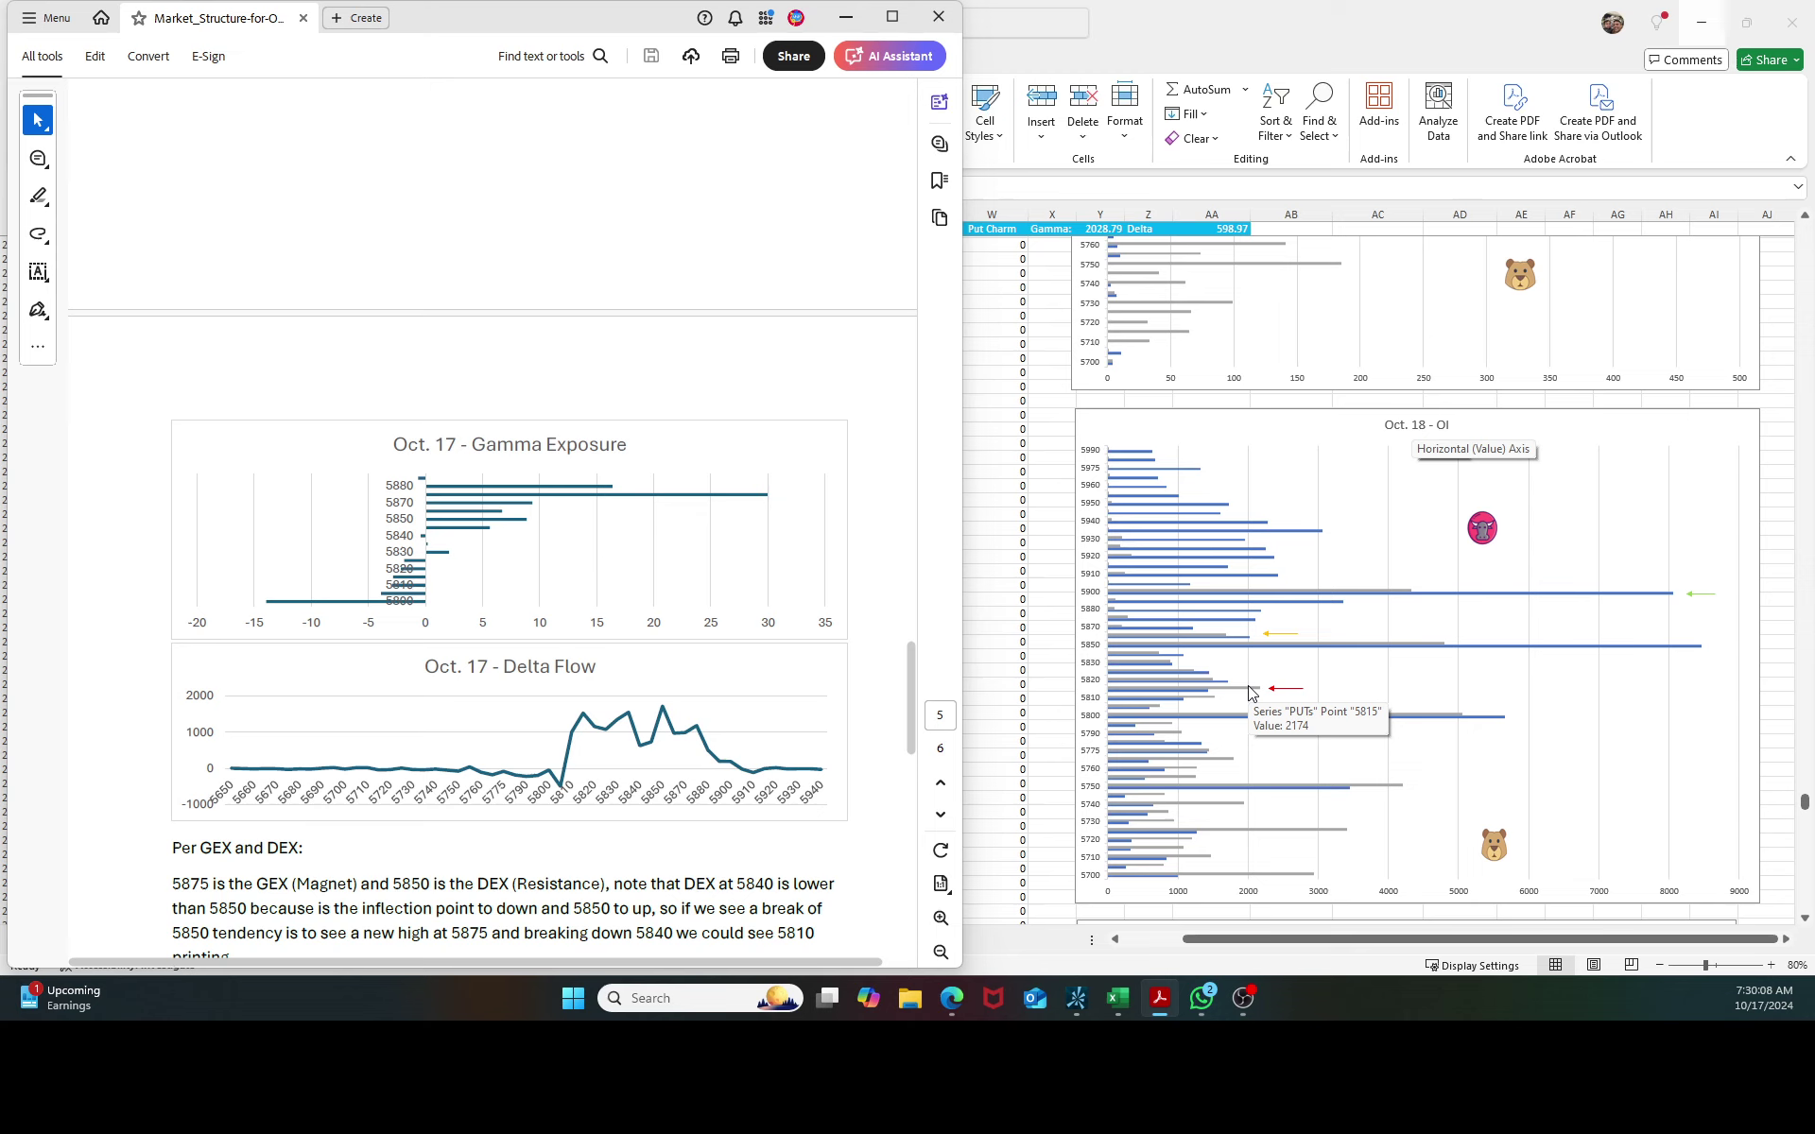
{"action": "scroll", "coordinate": [1250, 693], "scroll_direction": "up", "scroll_amount": 9}
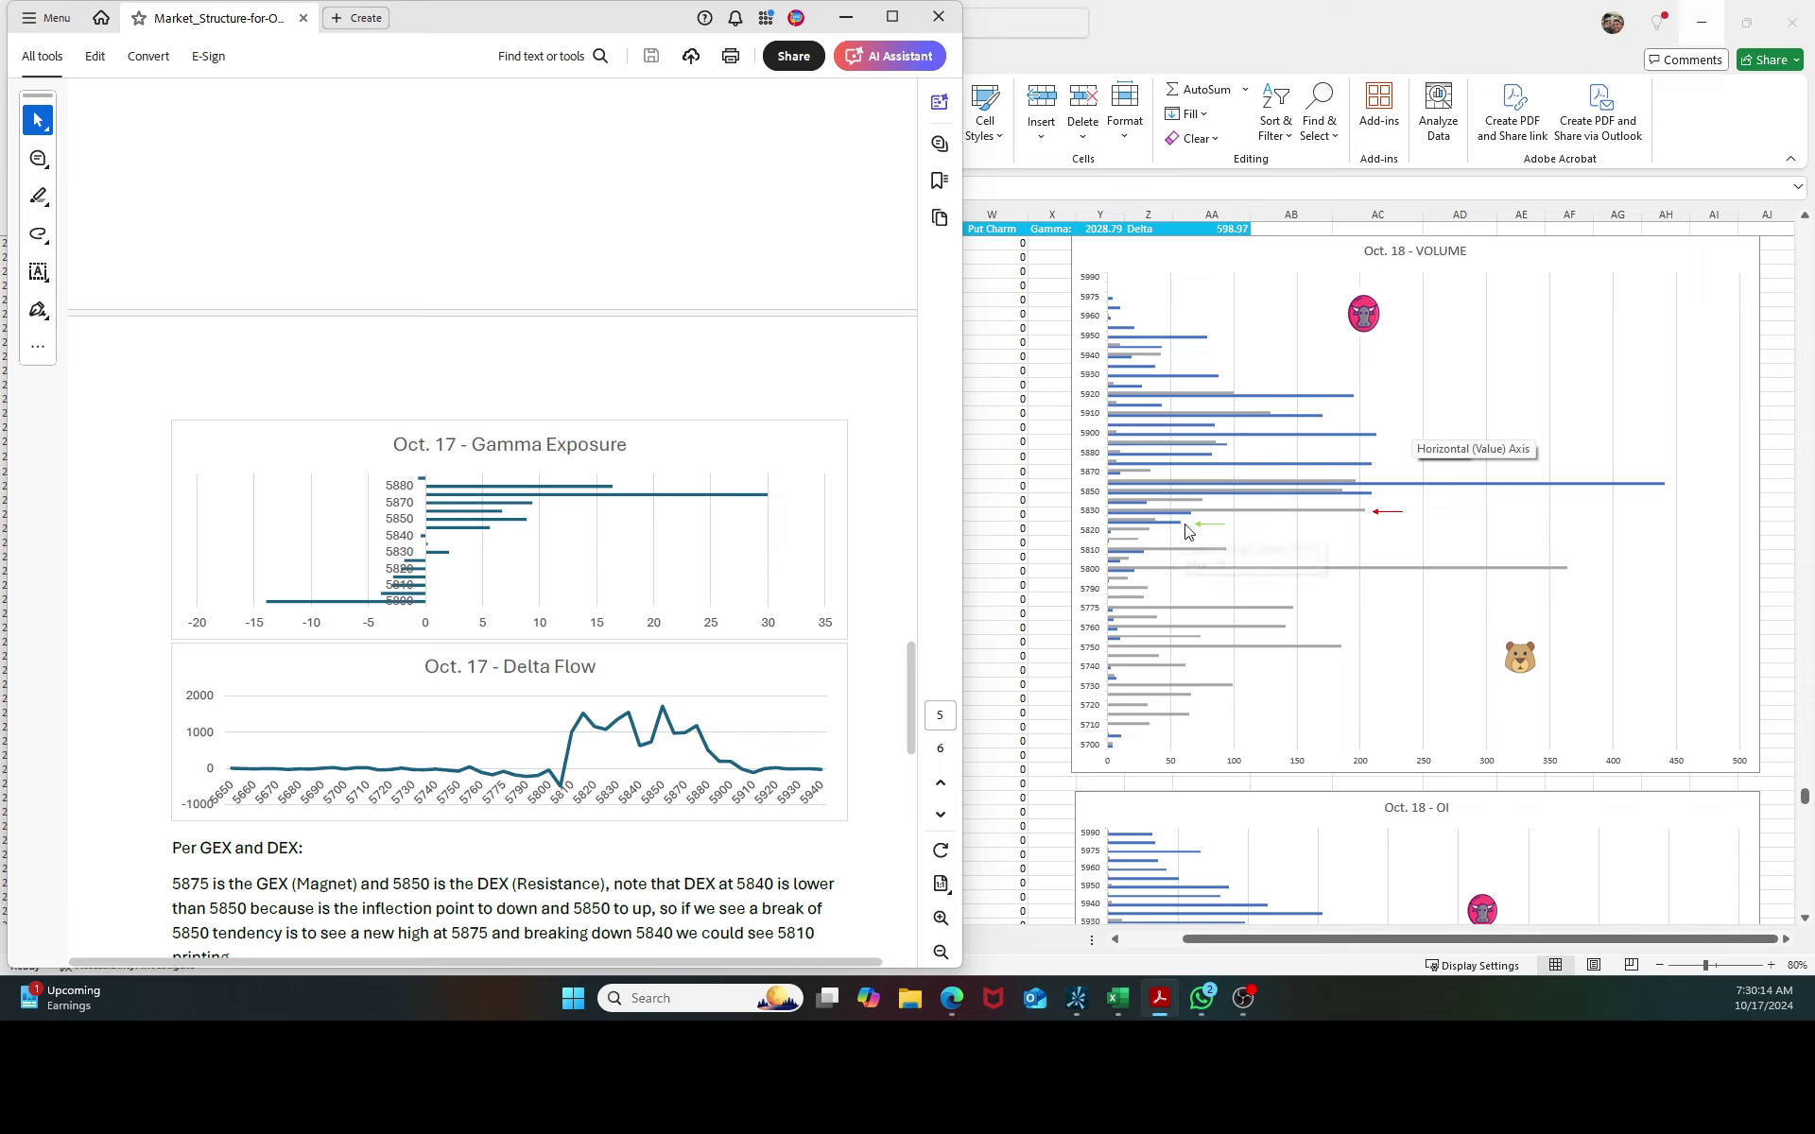
{"action": "mouse_move", "coordinate": [1178, 531]}
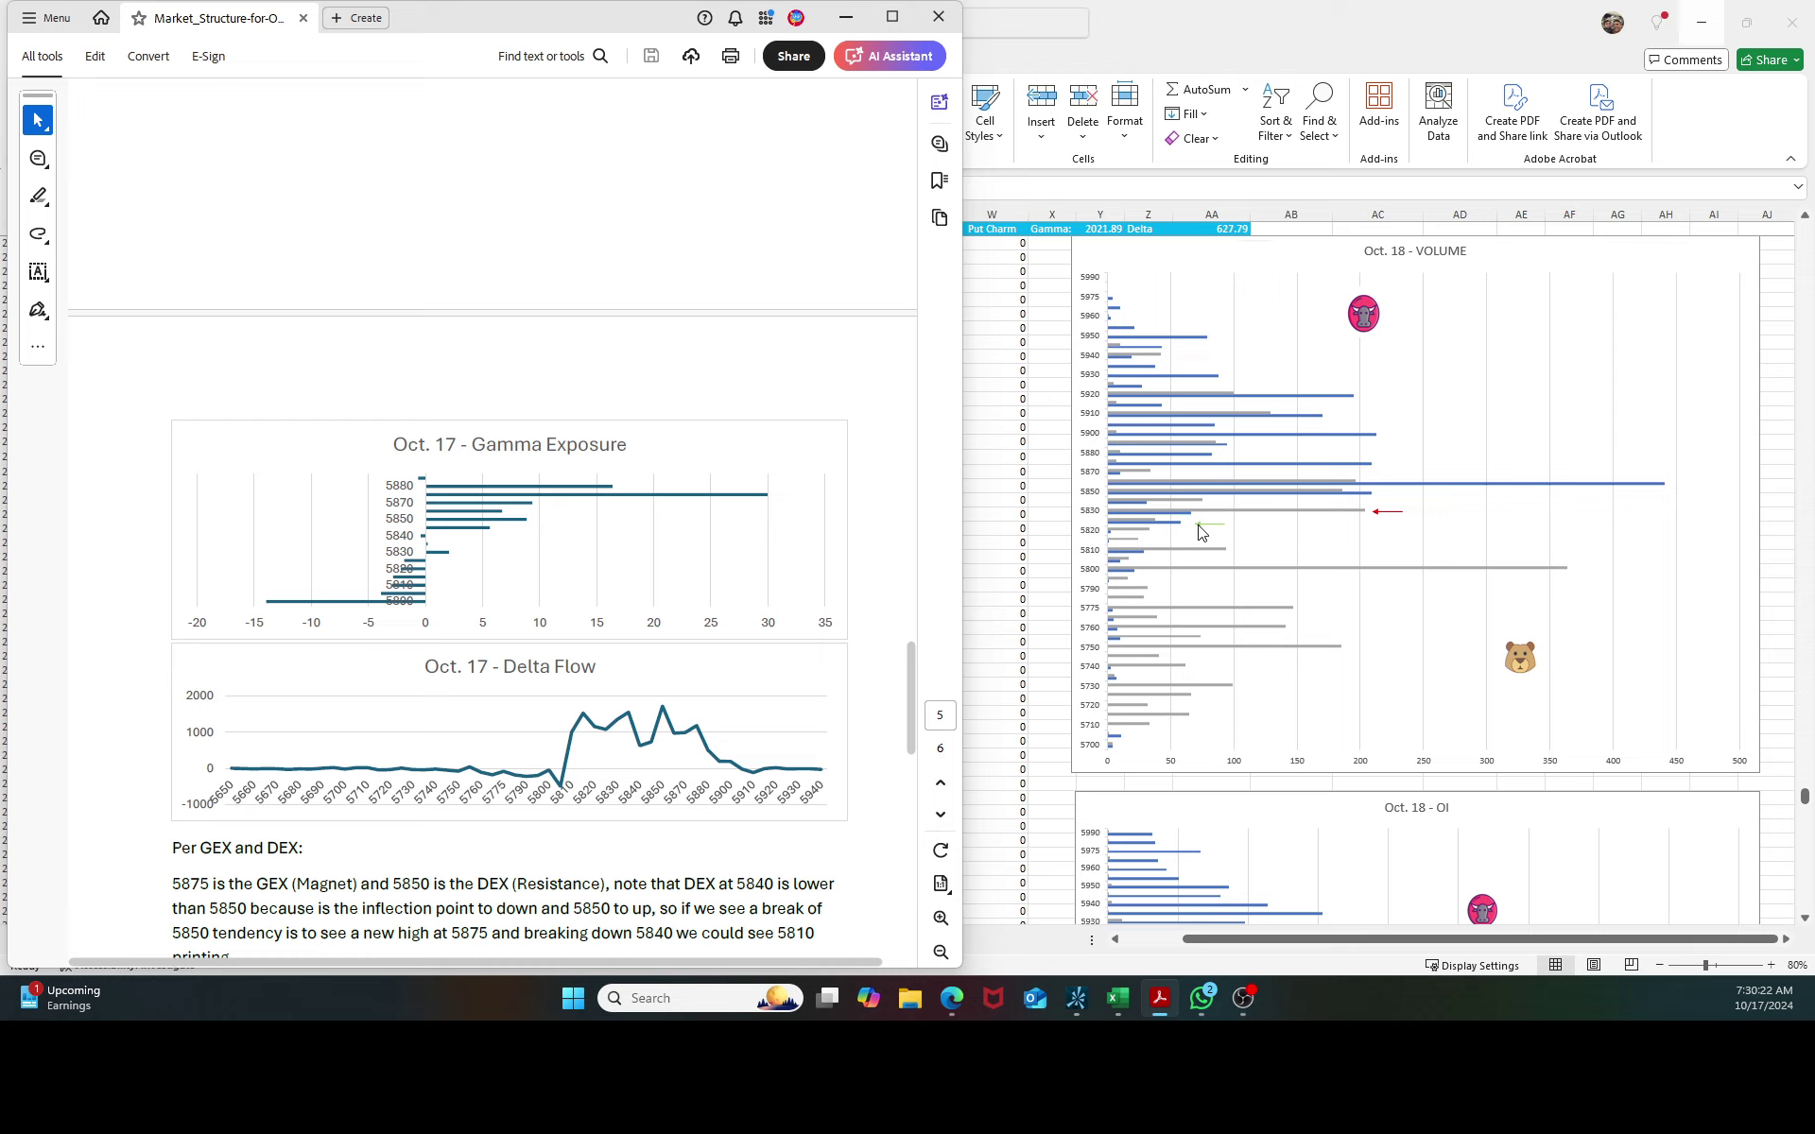
Inspect the values at strikes 5875 and 5825 in the workbook's Oct. 18 Delta Flow chart.
{"action": "scroll", "coordinate": [1197, 530], "scroll_direction": "up", "scroll_amount": 15}
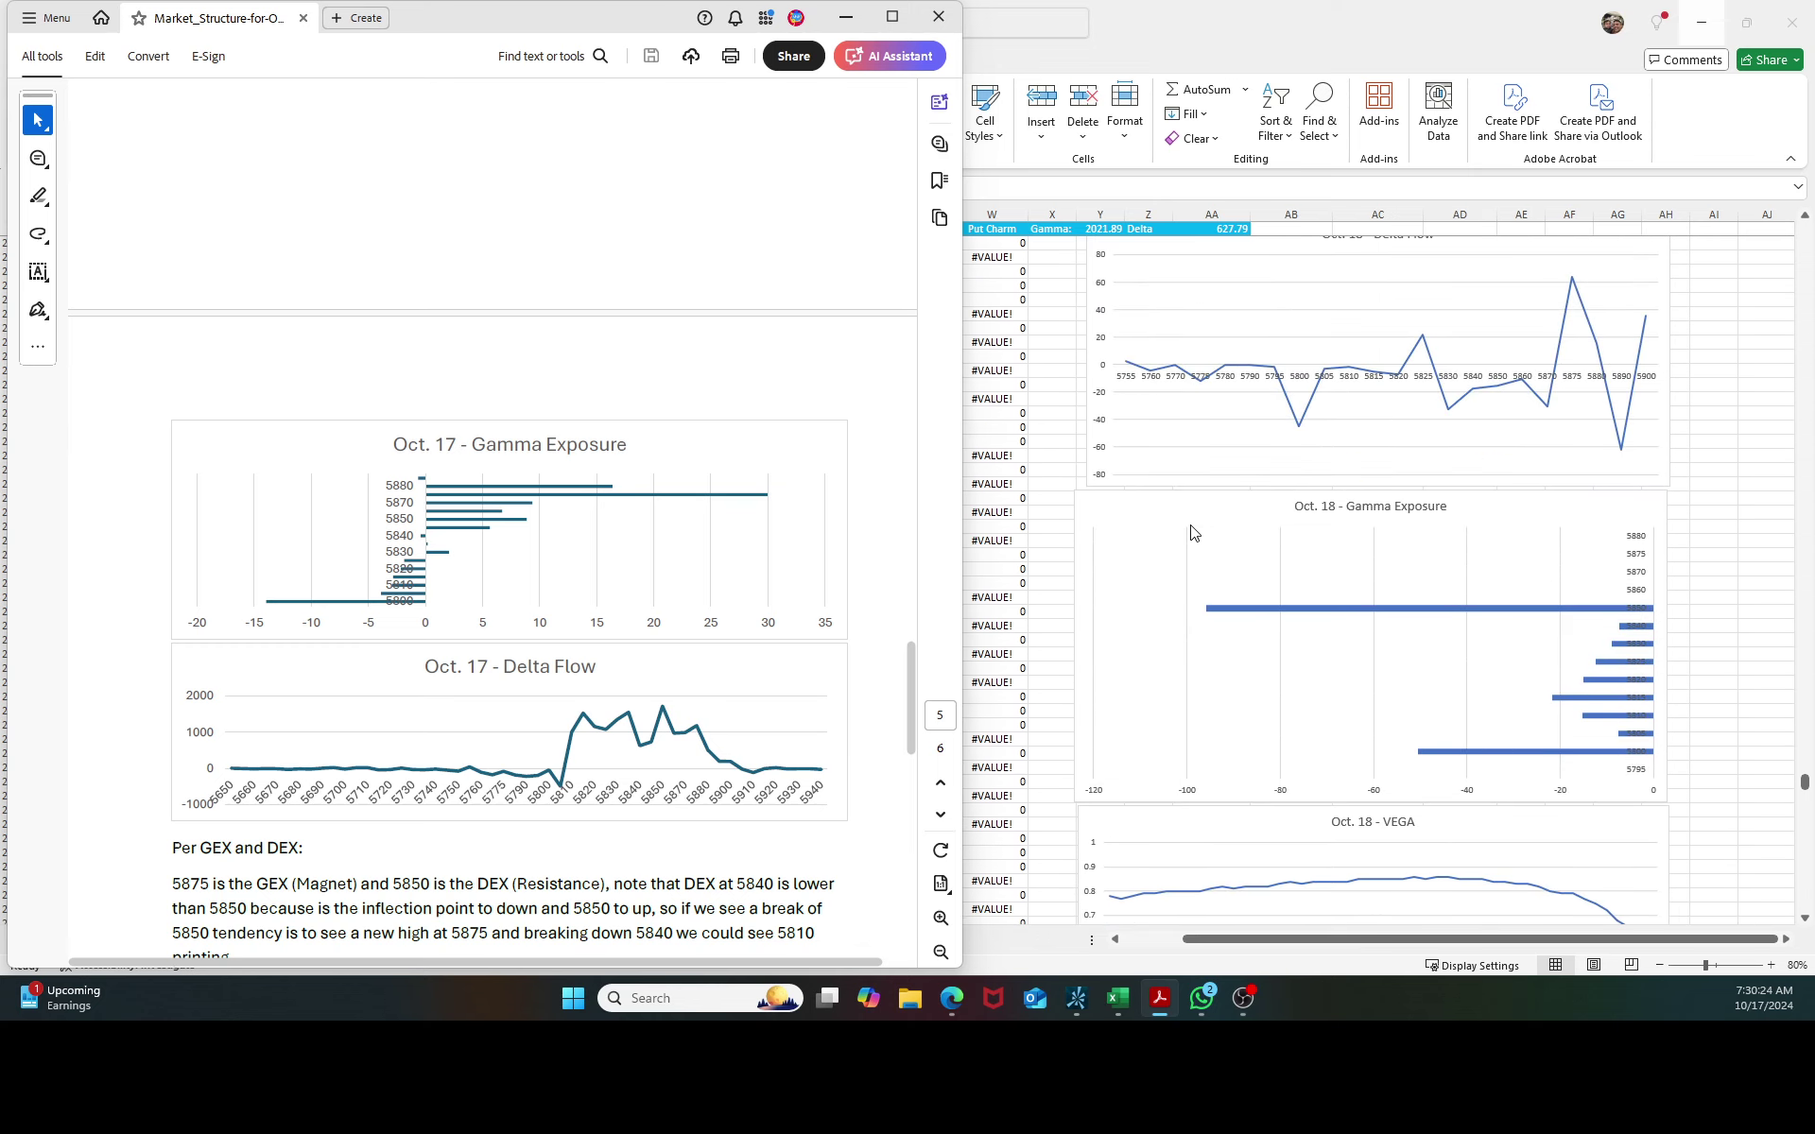
{"action": "scroll", "coordinate": [1191, 532], "scroll_direction": "up", "scroll_amount": 2}
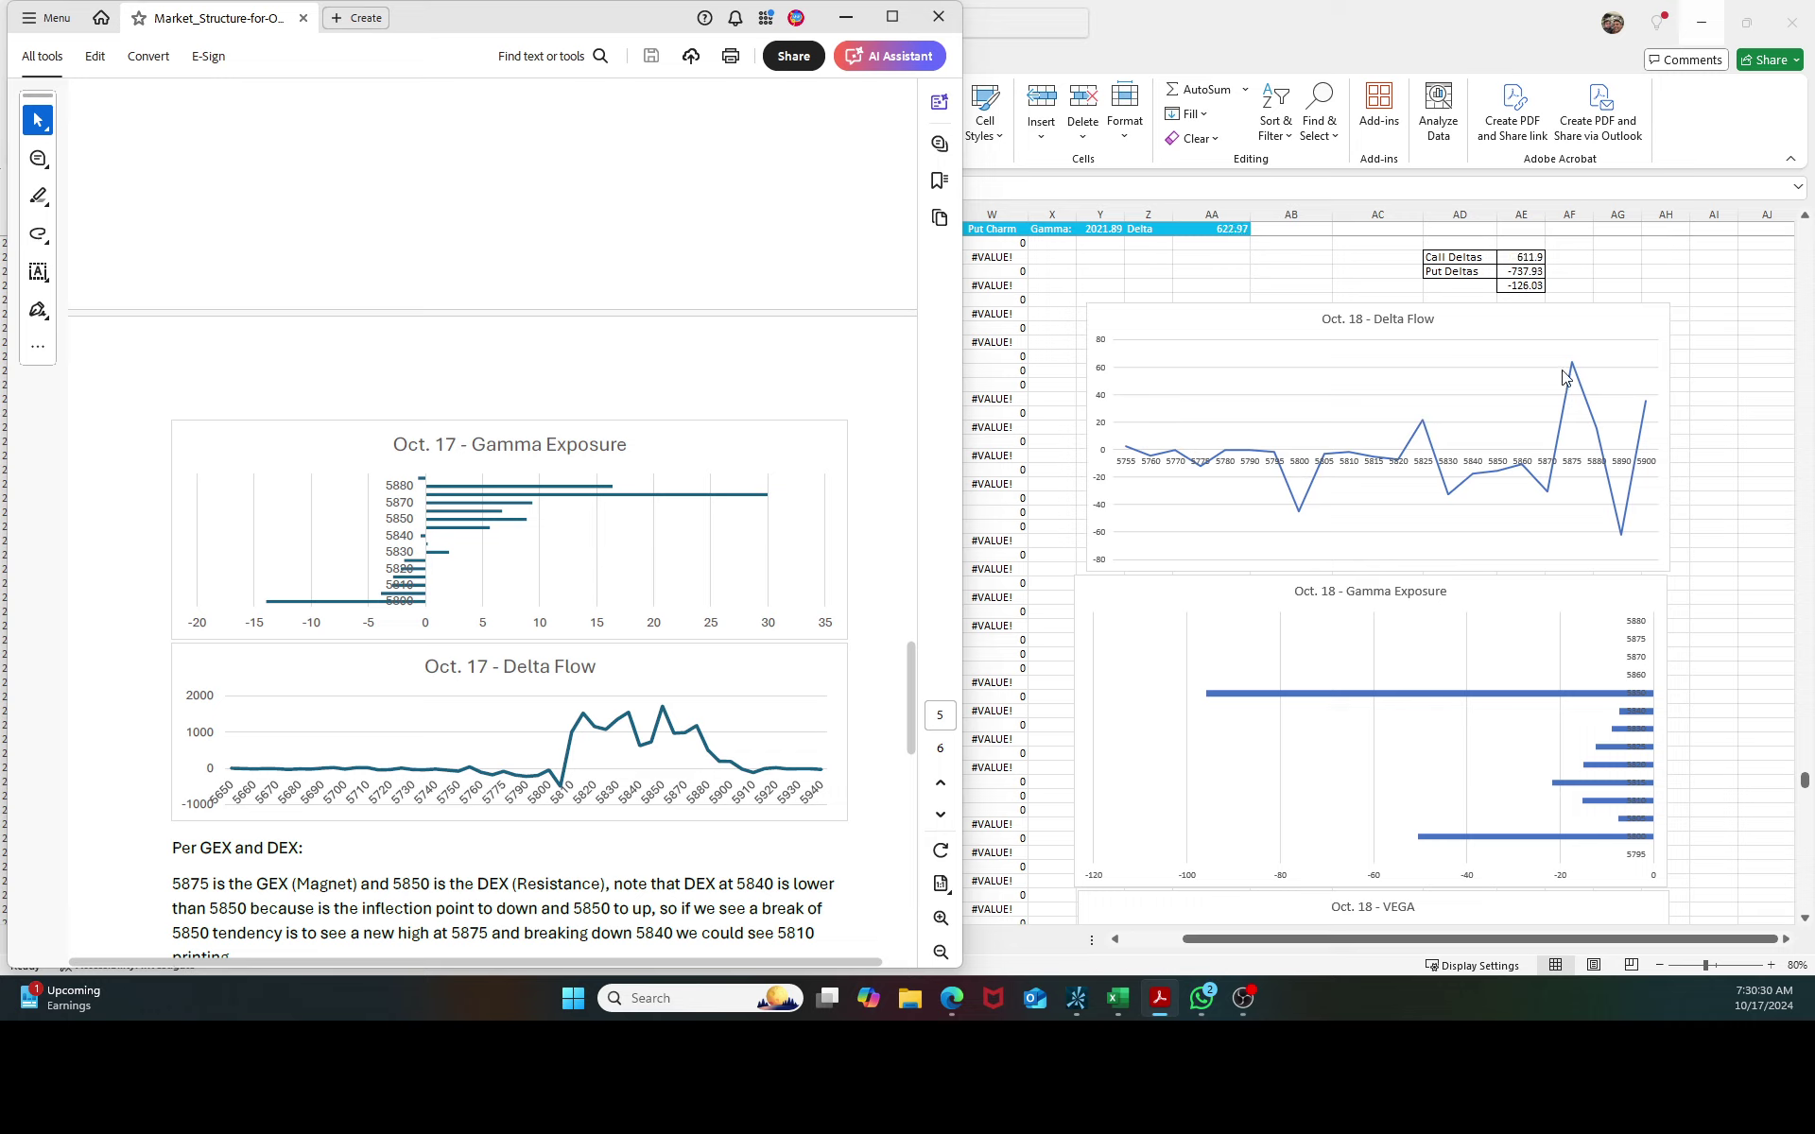
{"action": "mouse_move", "coordinate": [1569, 367]}
{"action": "mouse_move", "coordinate": [1417, 436]}
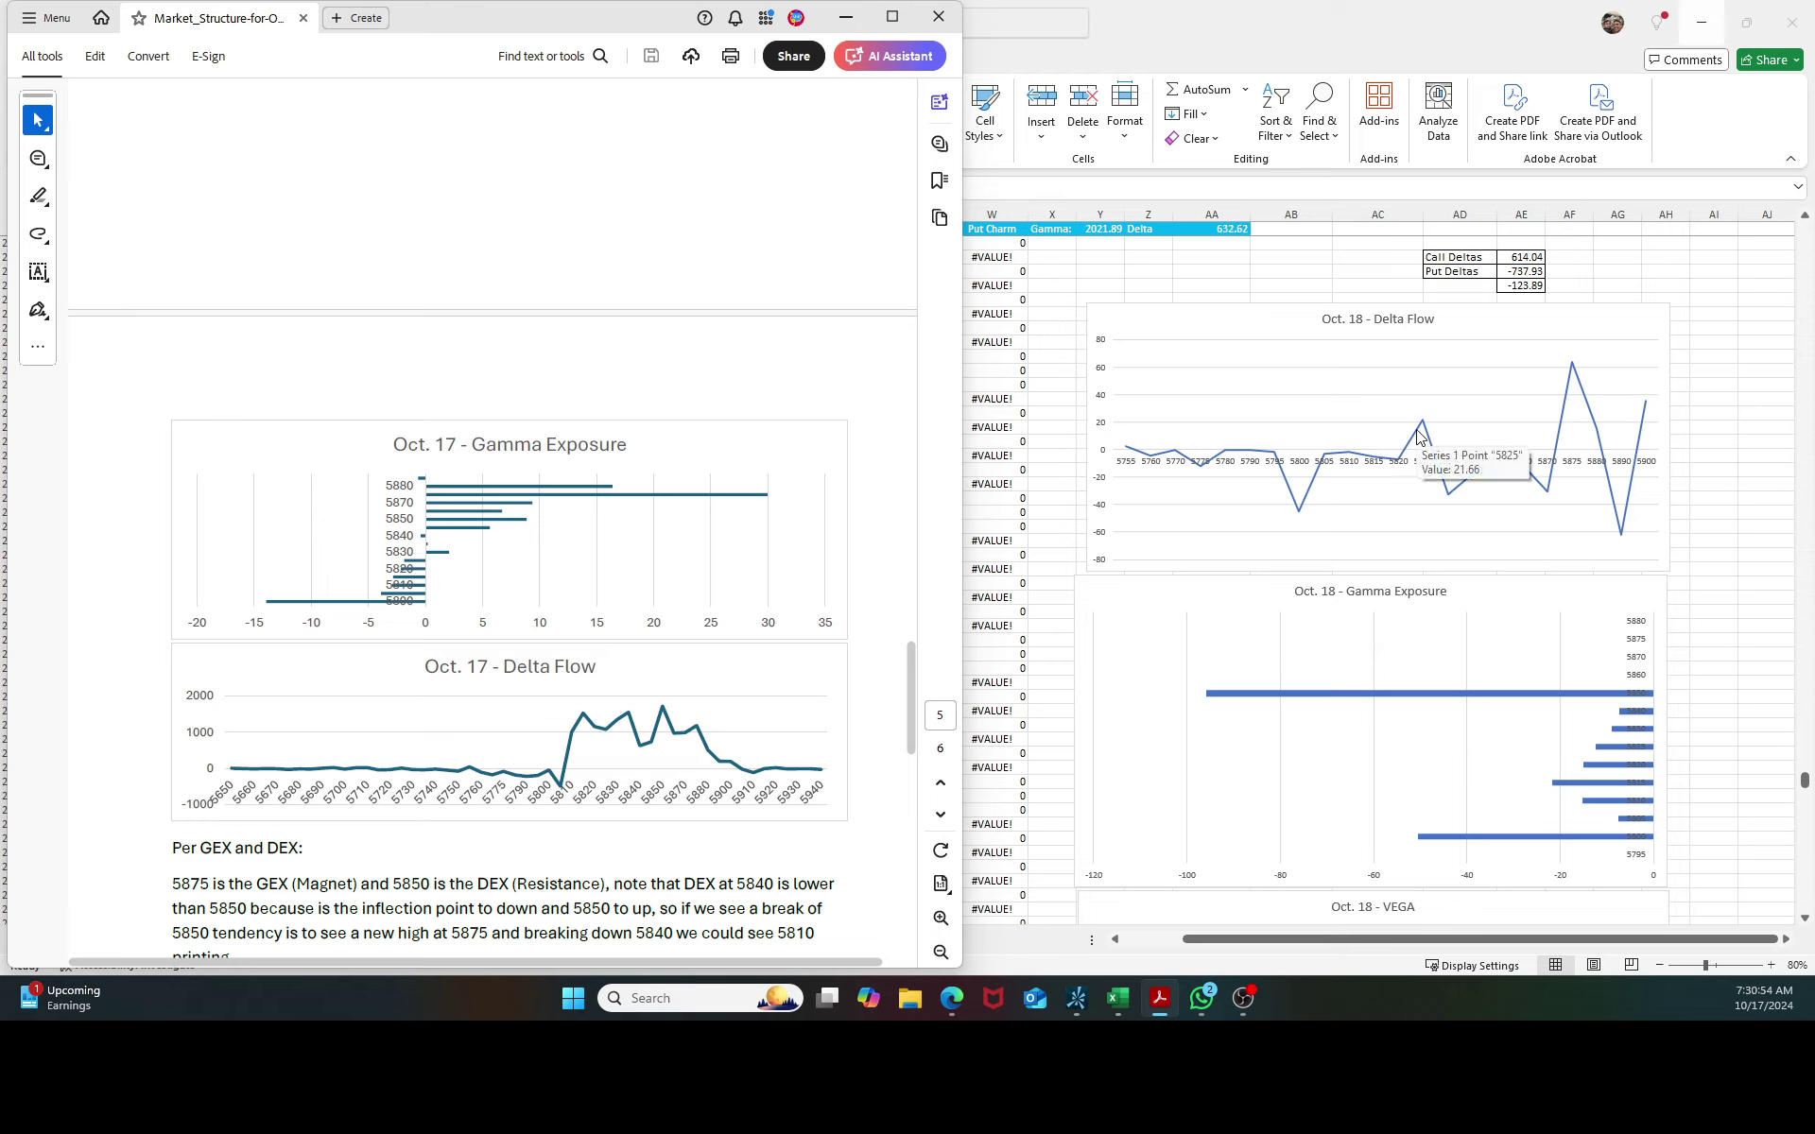